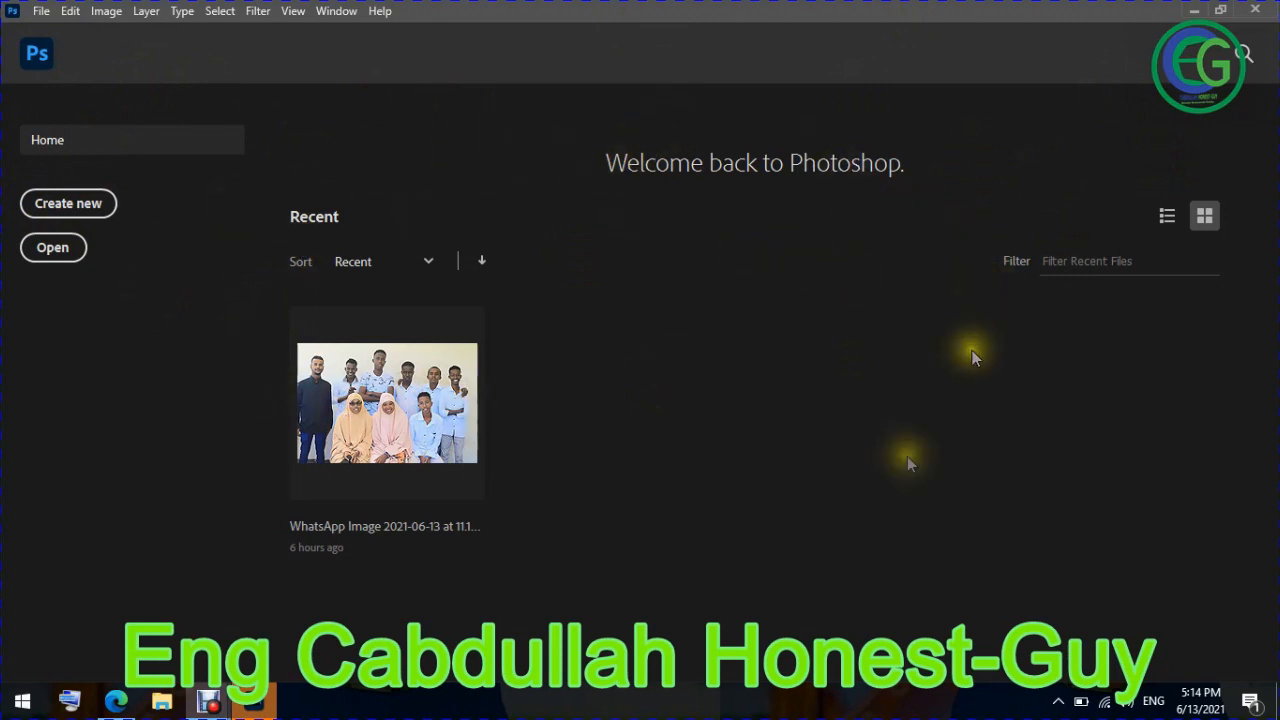
Create a new document from the A4 print preset, 210 x 297 mm at 300 ppi
click(53, 204)
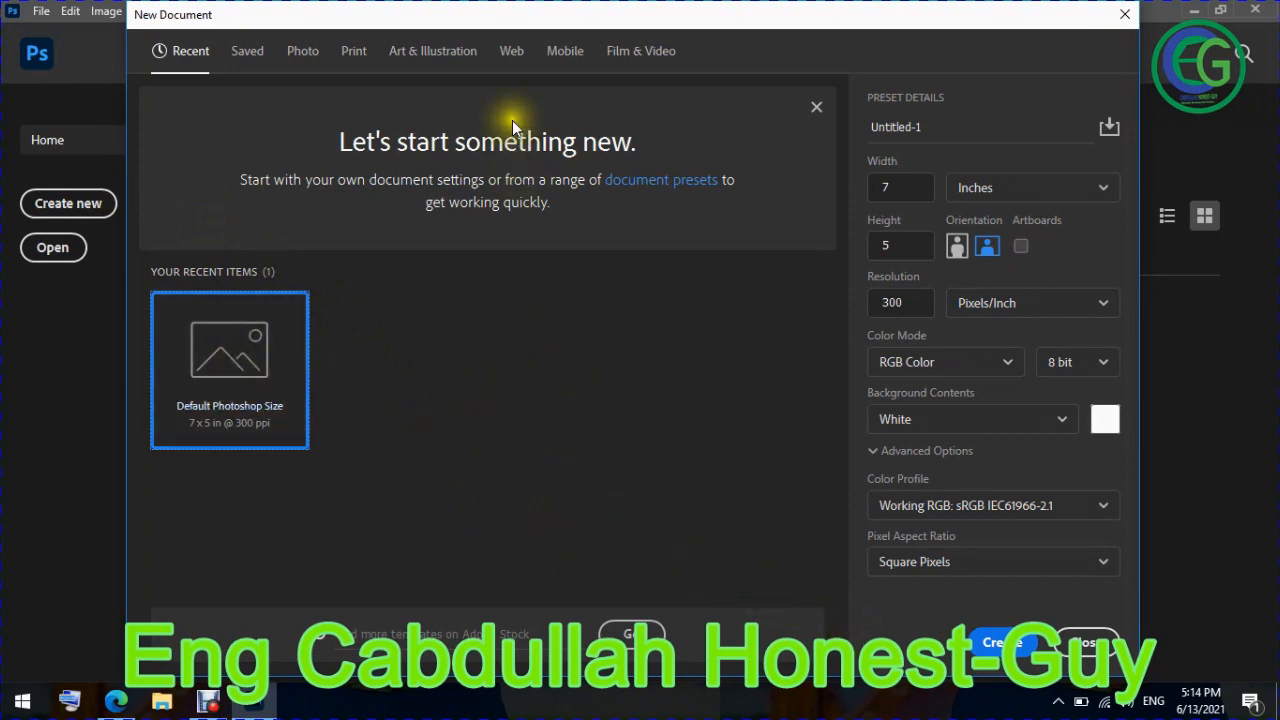
click(350, 50)
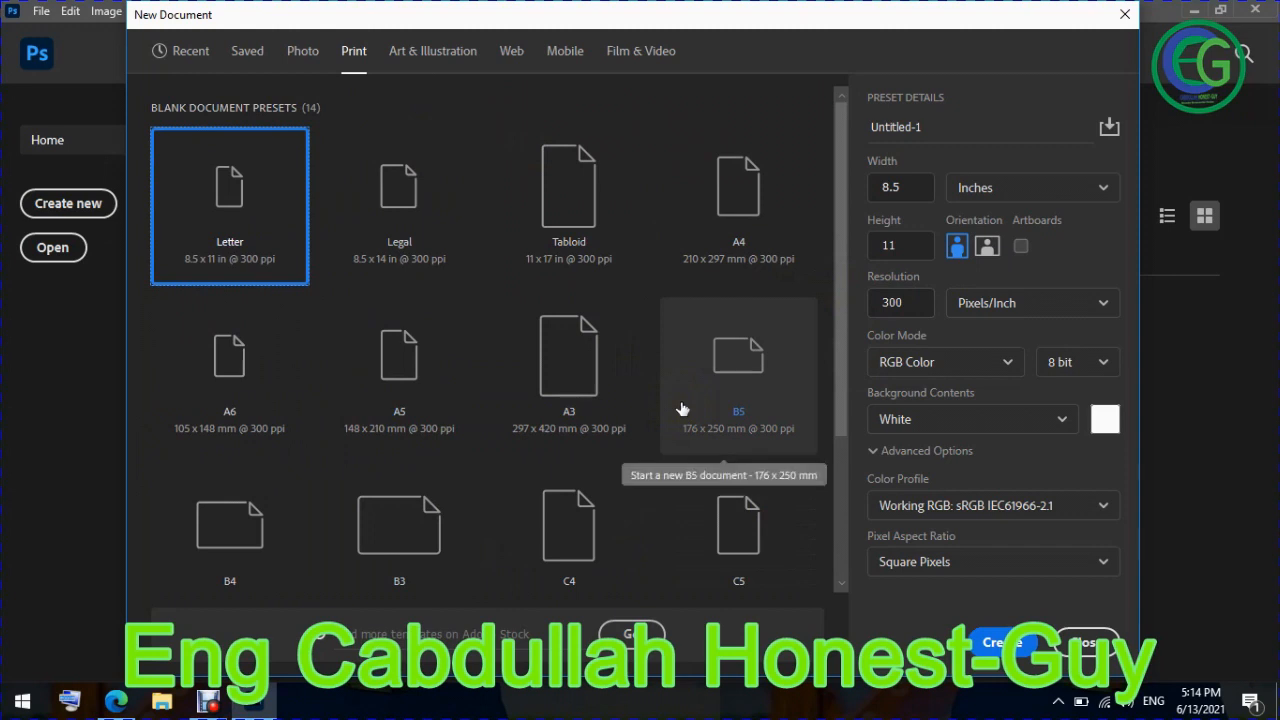
click(767, 191)
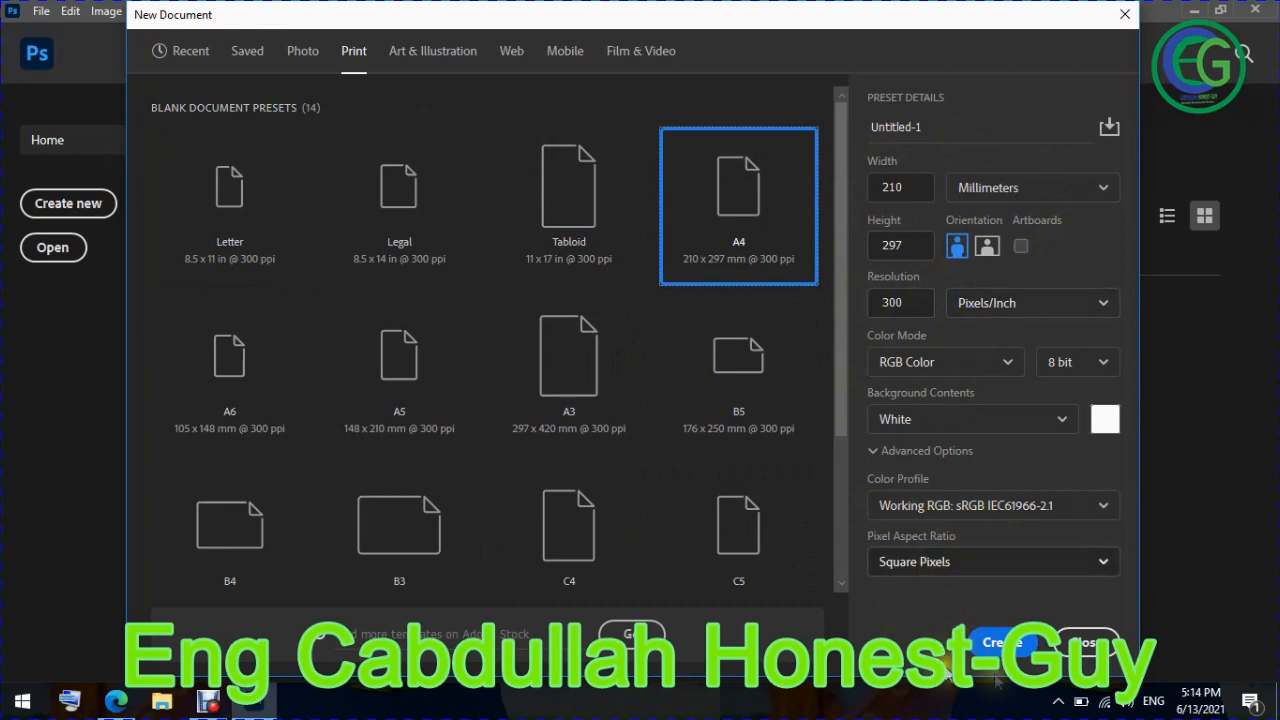
click(988, 645)
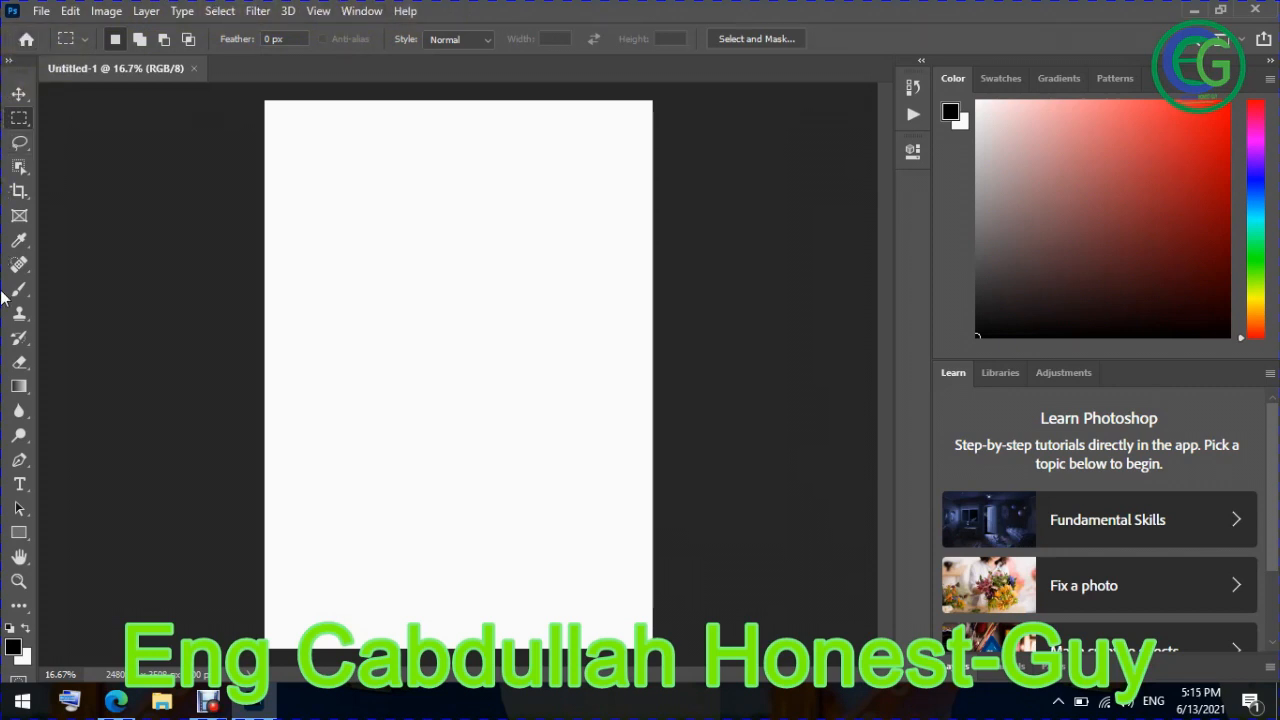
Expand the toolbox to two columns and activate the Move, Rectangular Marquee, Lasso and Object Selection tools in turn
click(8, 61)
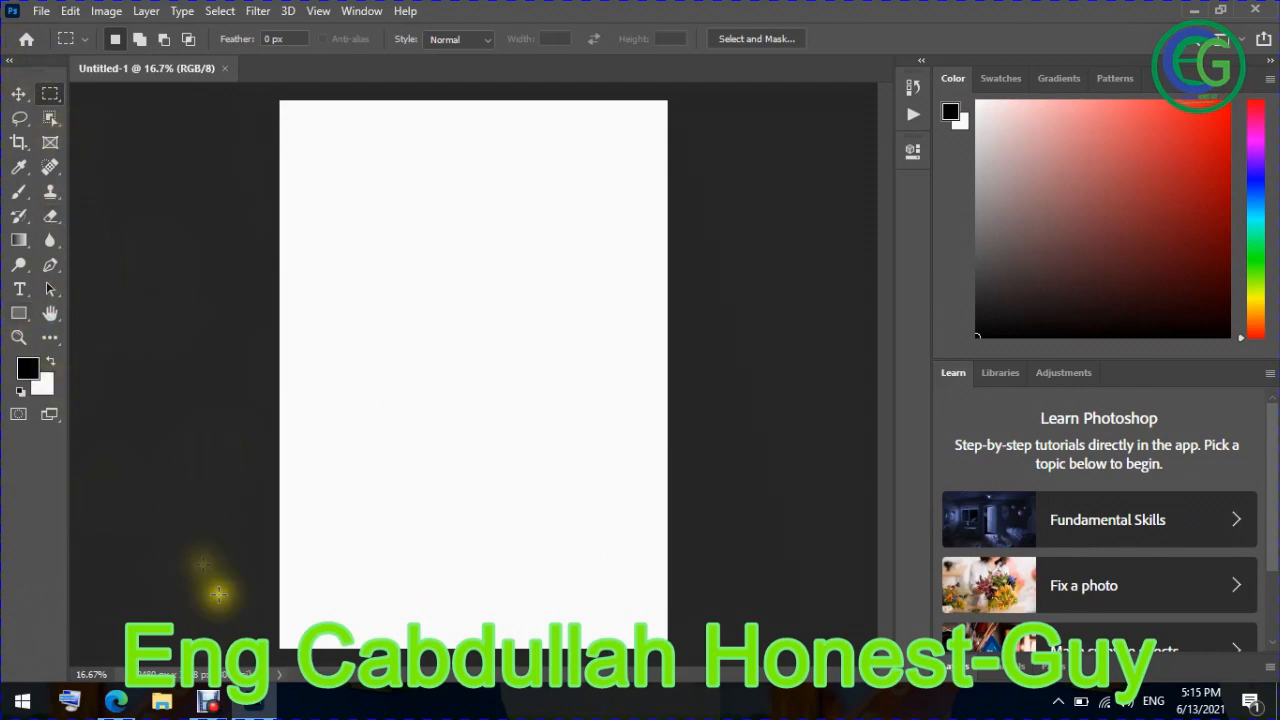
click(19, 94)
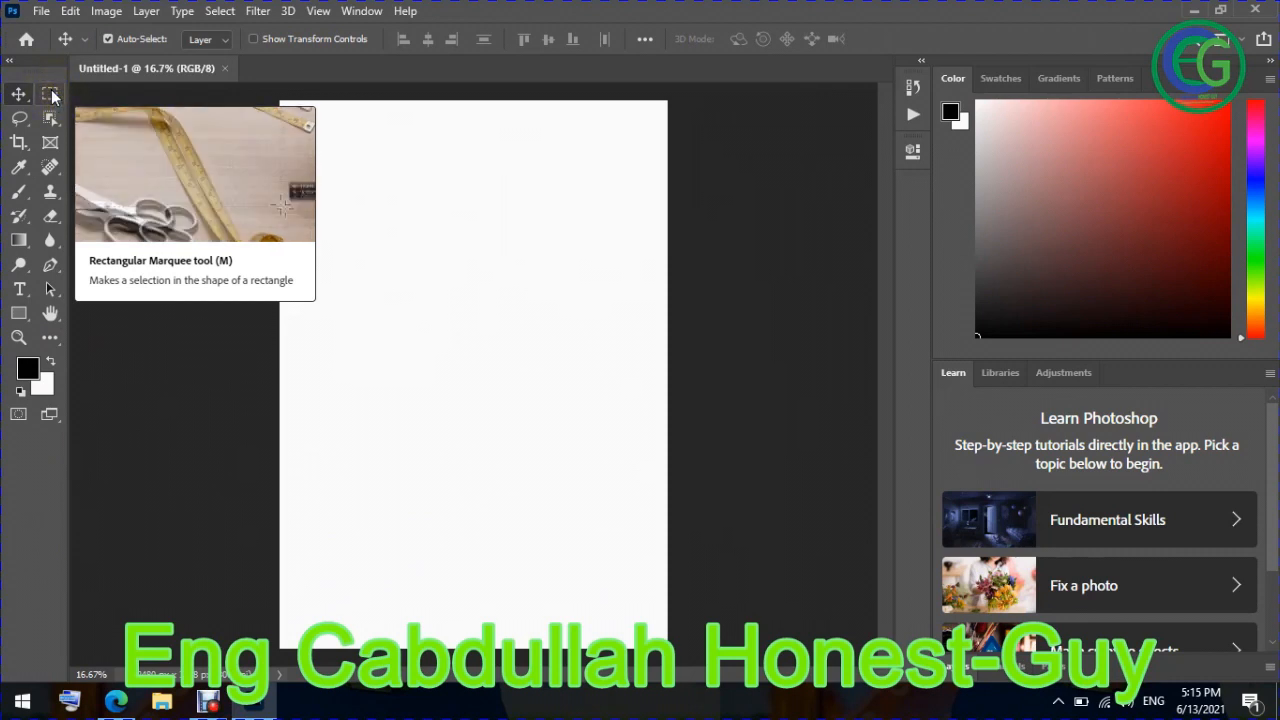
click(51, 94)
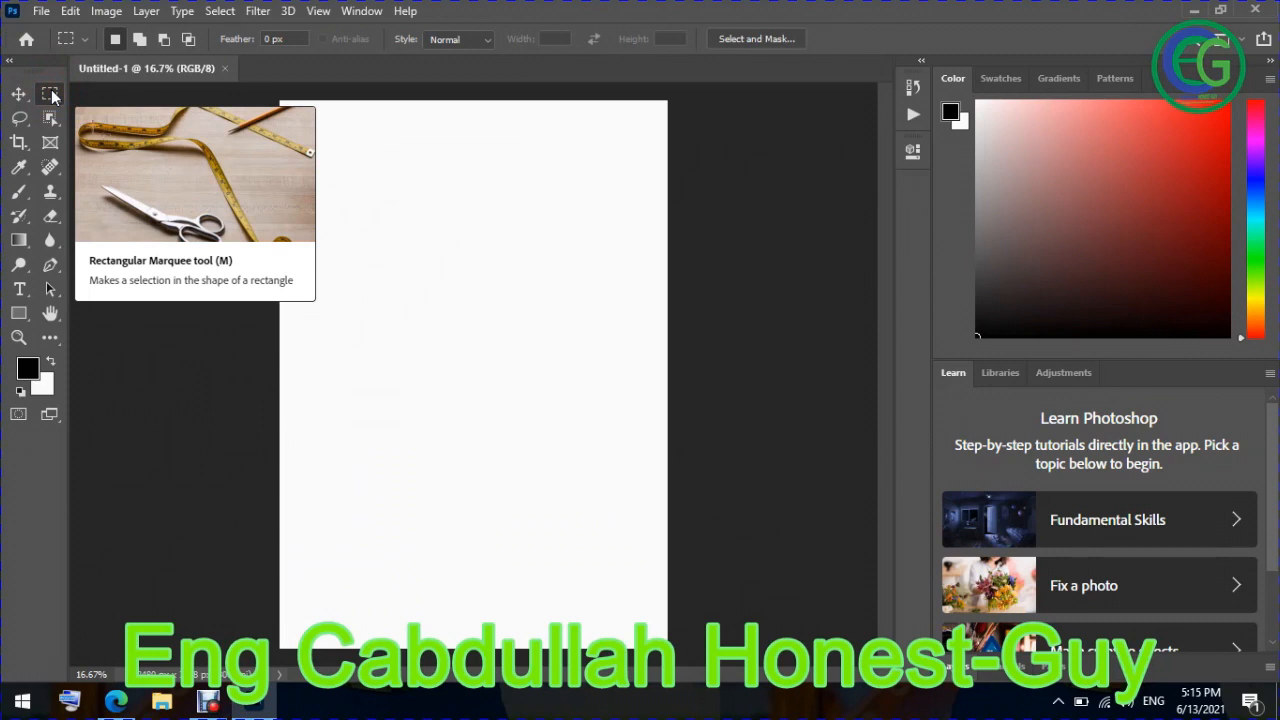
click(19, 96)
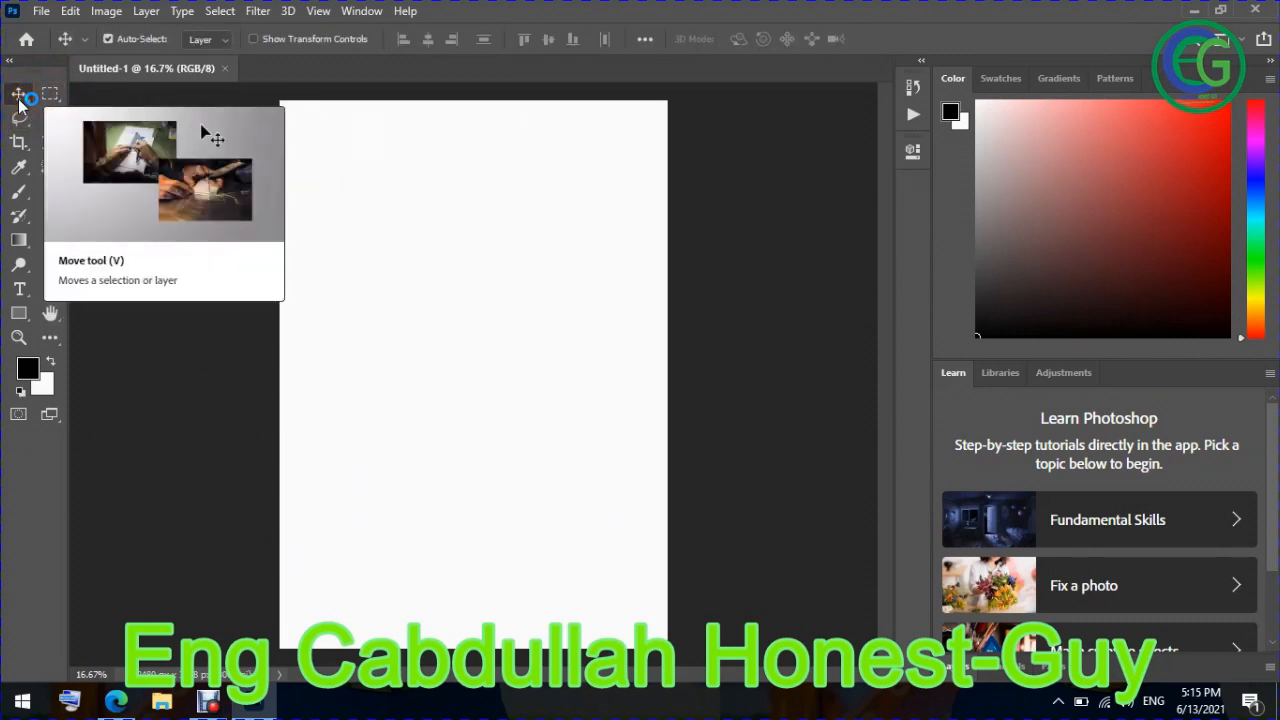
click(13, 122)
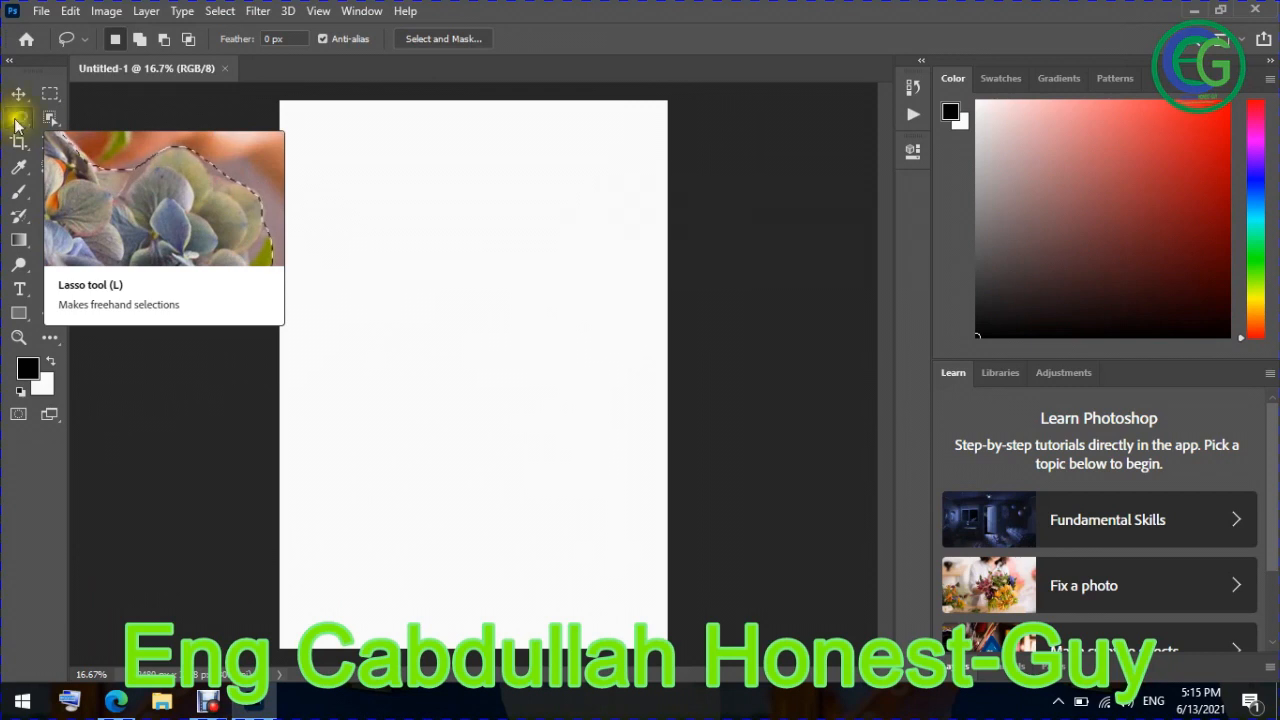
click(50, 118)
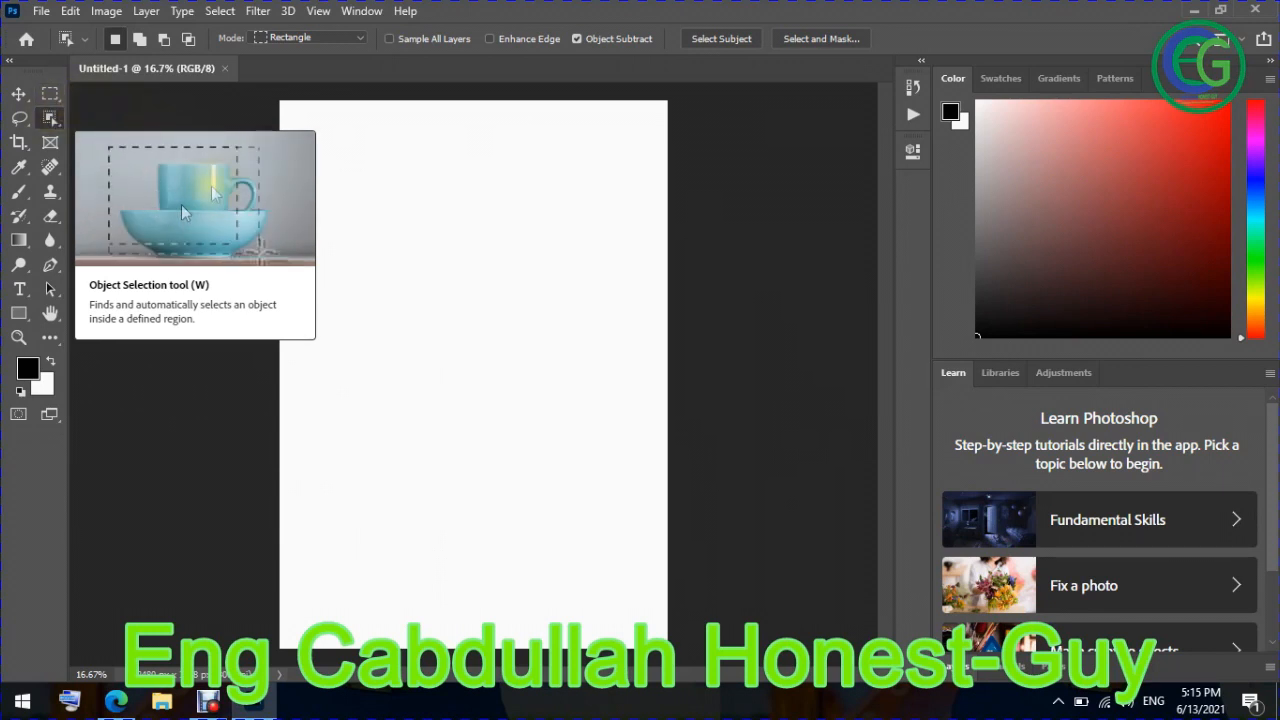
Crop a strip off the top of the page and switch to the Frame tool
click(16, 143)
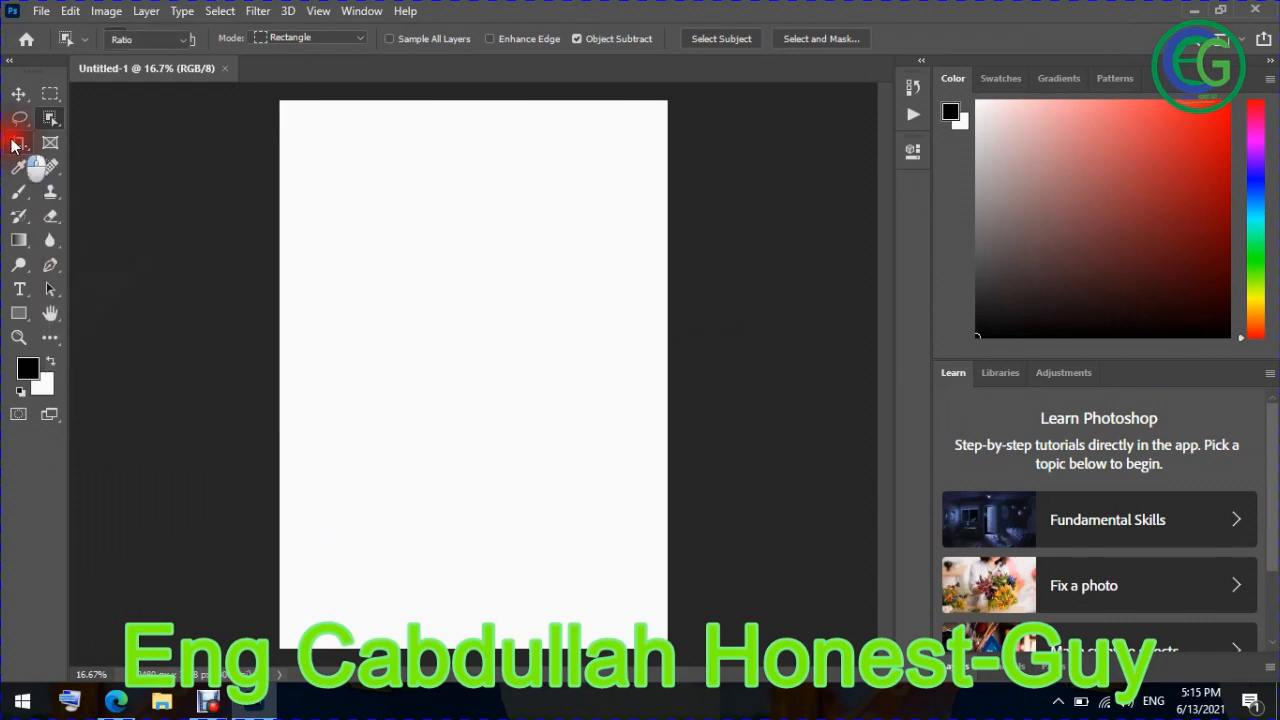
mouse_move(476, 98)
mouse_down()
mouse_move(468, 261)
mouse_move(480, 126)
mouse_move(480, 137)
mouse_up()
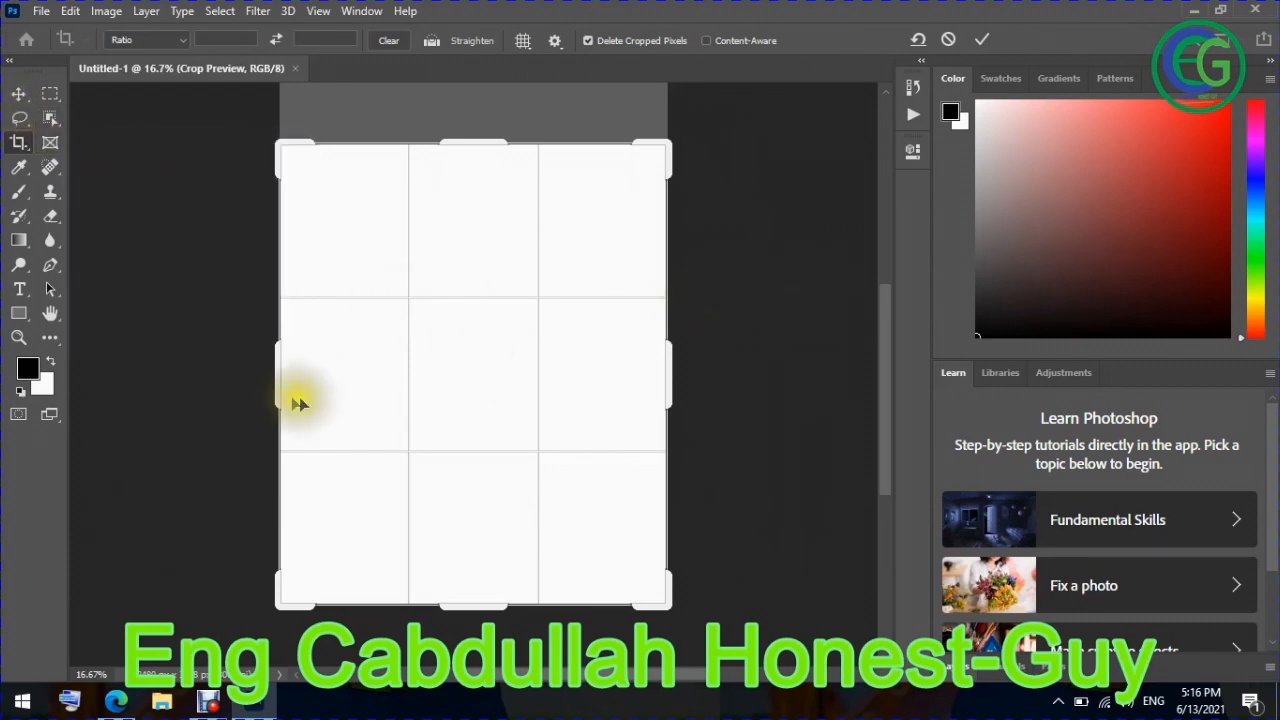
click(50, 142)
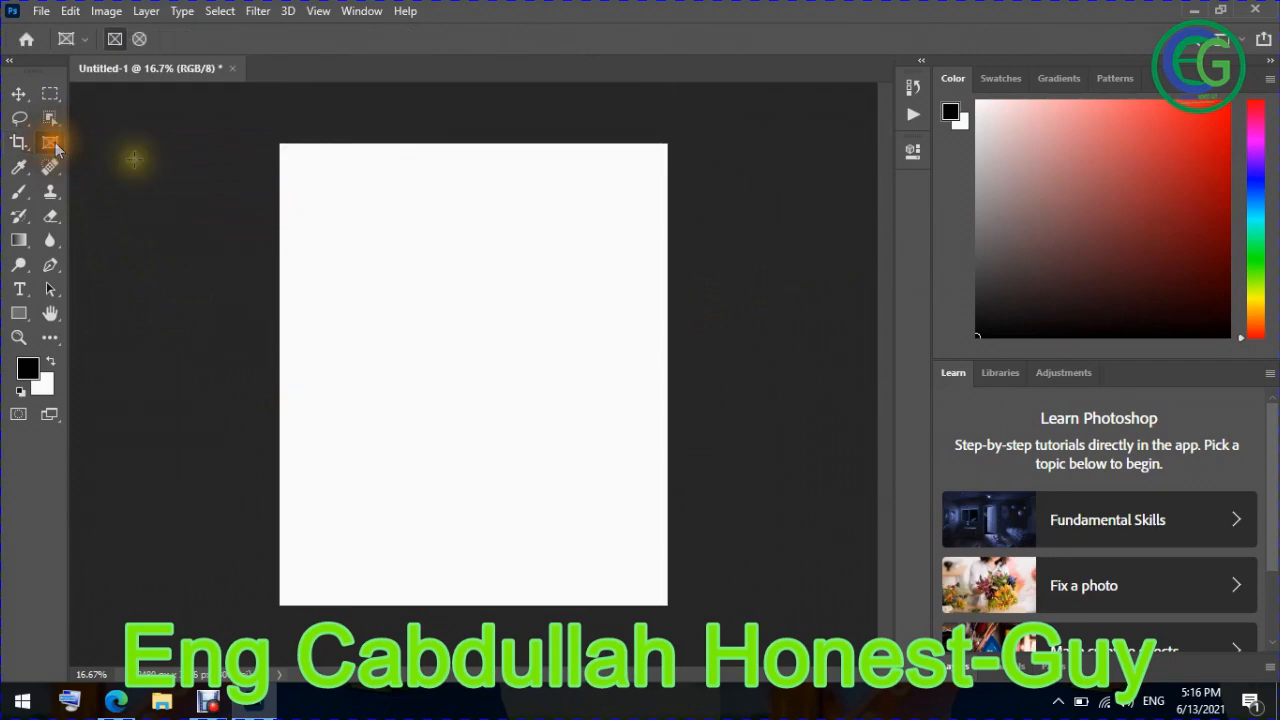
Draw a rectangular frame in the upper half of the page, reaching past its left edge
drag(312, 247, 518, 403)
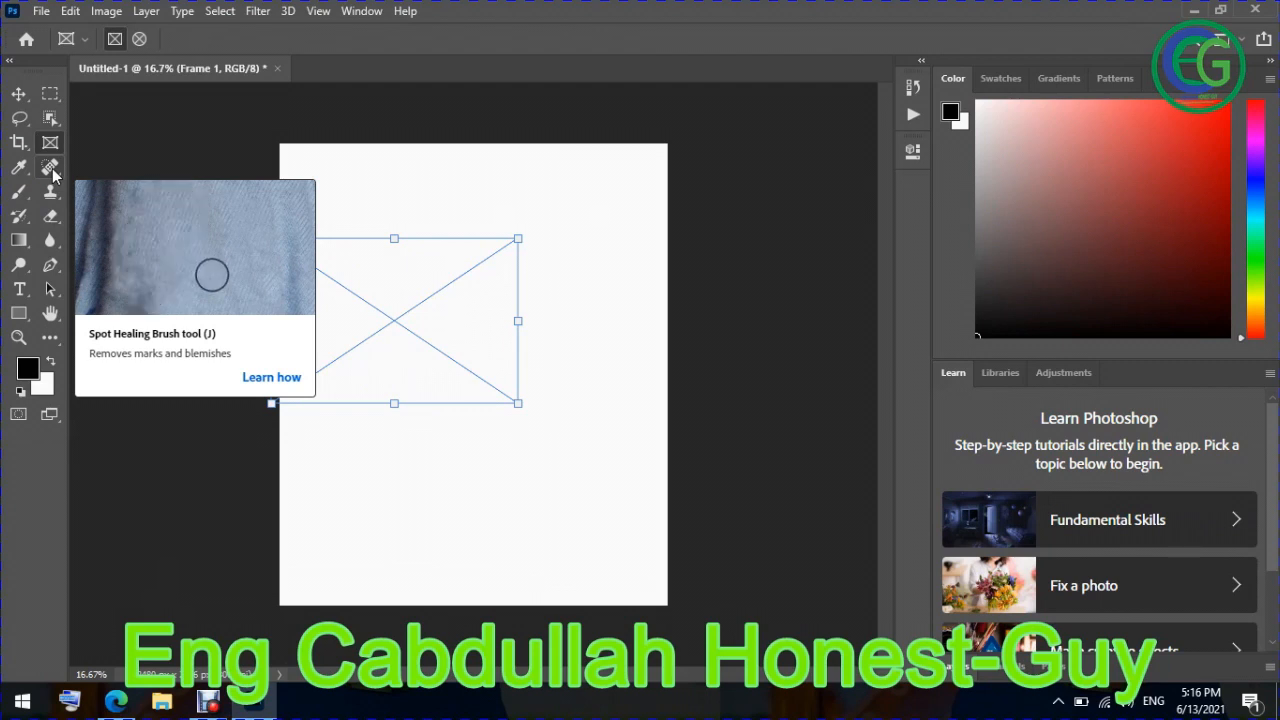
drag(95, 143, 626, 417)
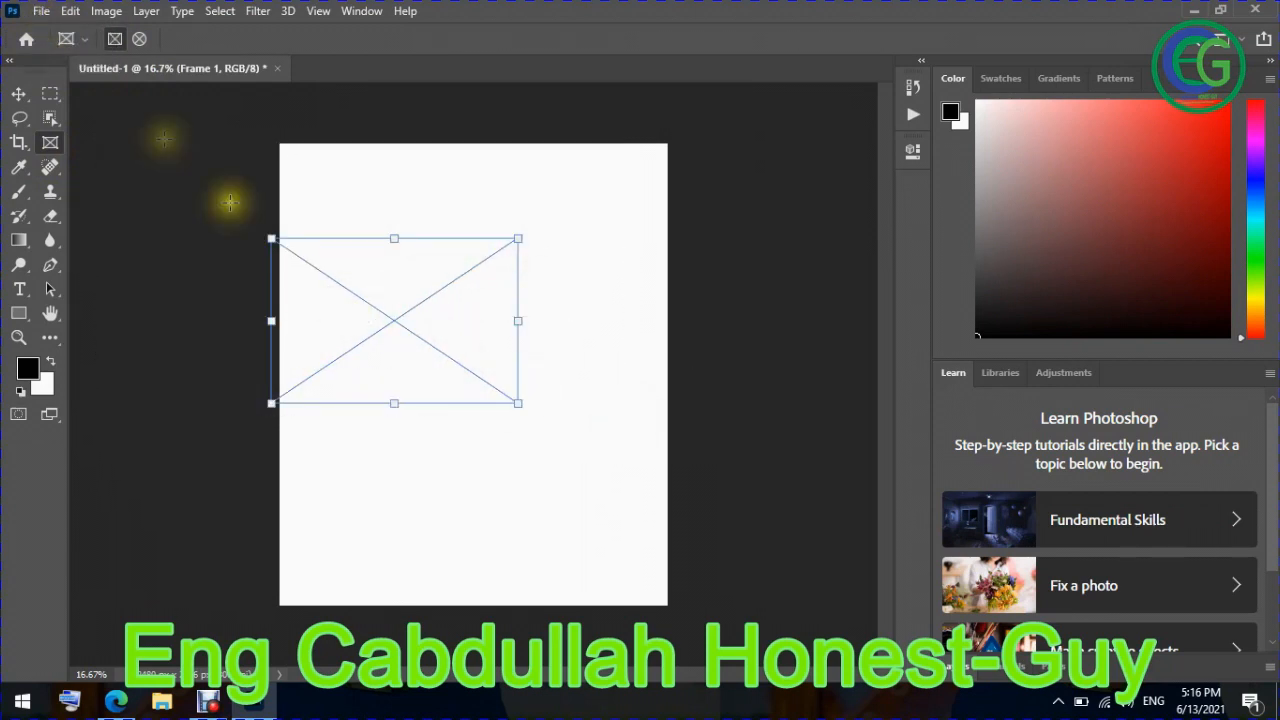
Select the rectangular frame with the Move tool and delete it from the page
click(14, 93)
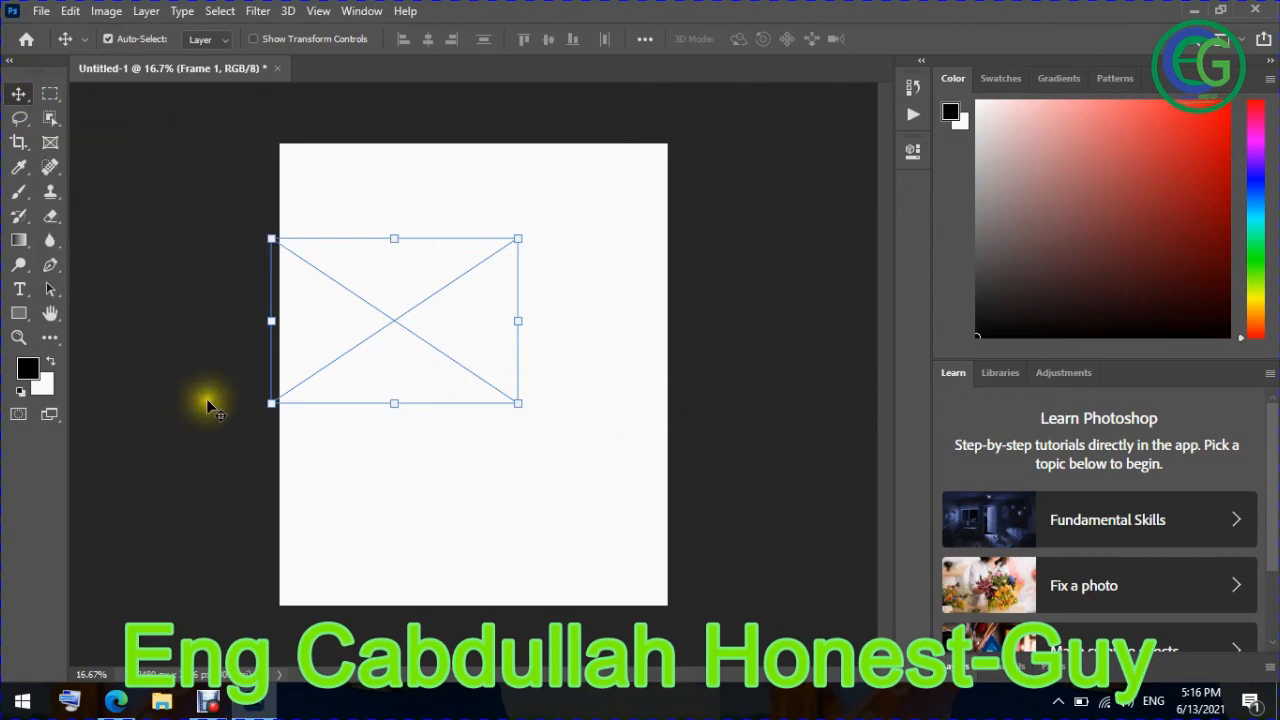
click(378, 479)
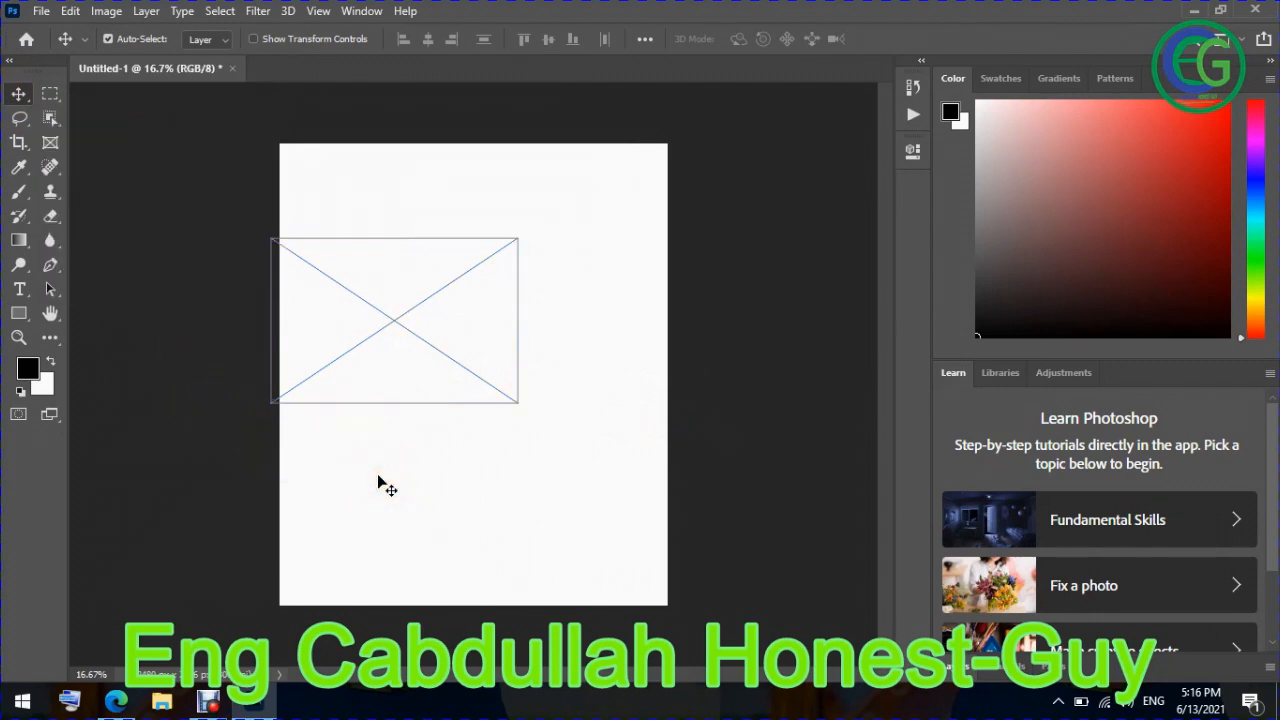
drag(377, 300, 528, 357)
drag(470, 251, 546, 469)
key(Delete)
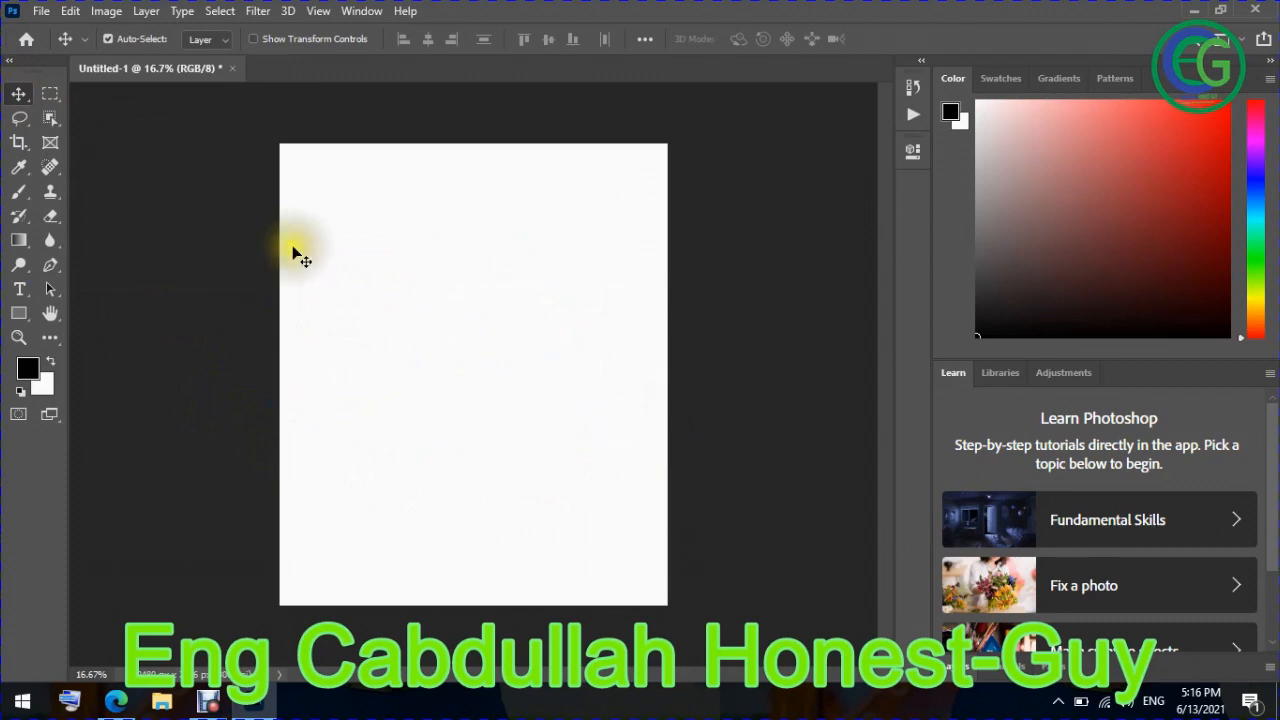
Start opening a file and browse to Desktop > New folder (2) > New folder
click(42, 11)
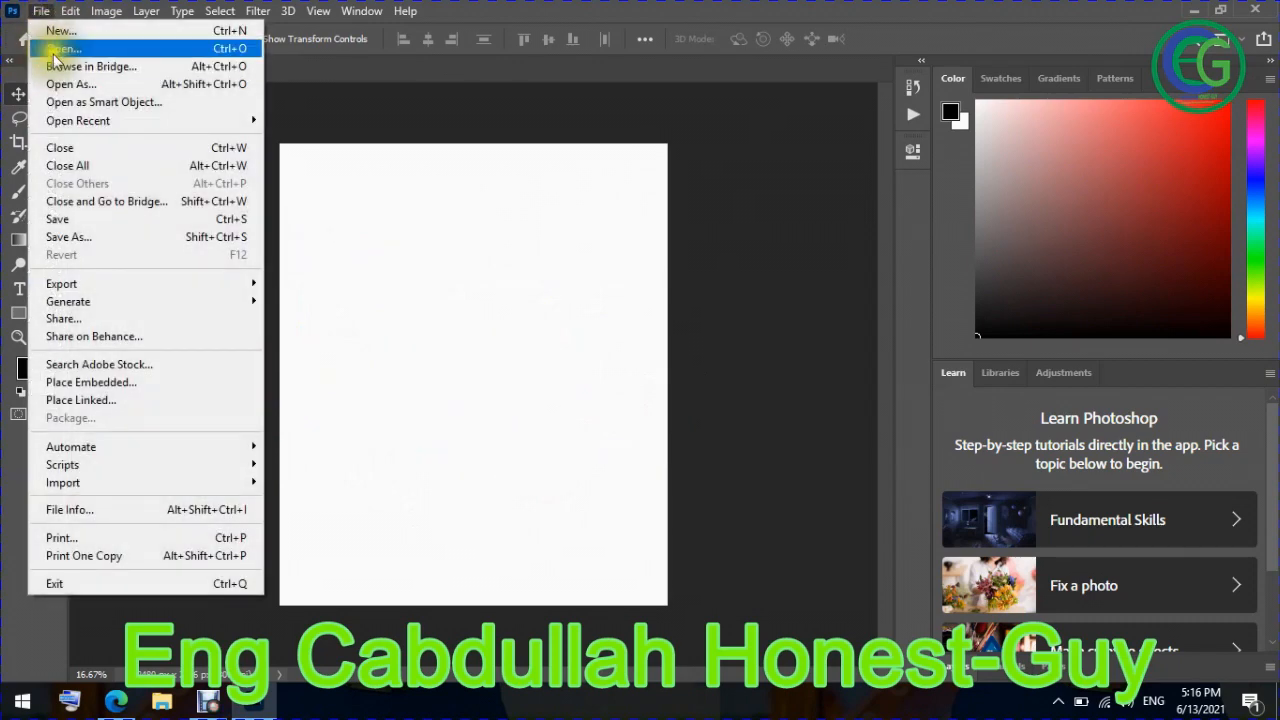
mouse_move(82, 285)
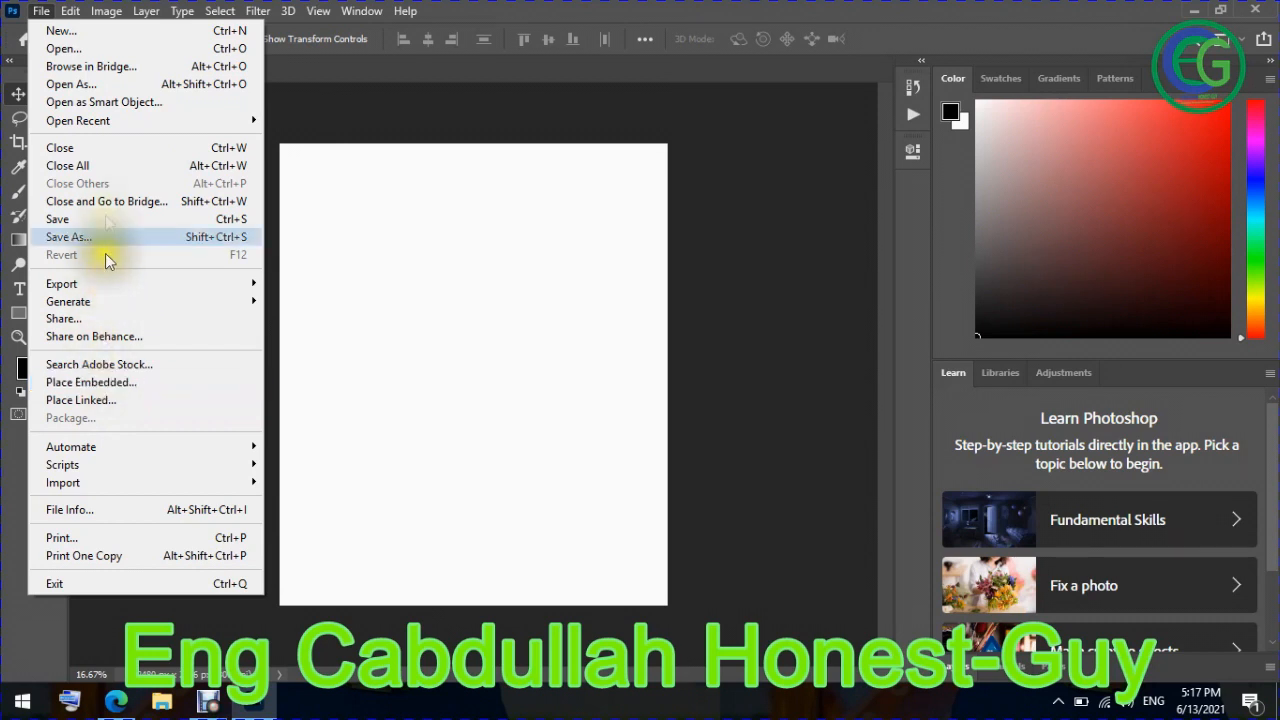
click(72, 50)
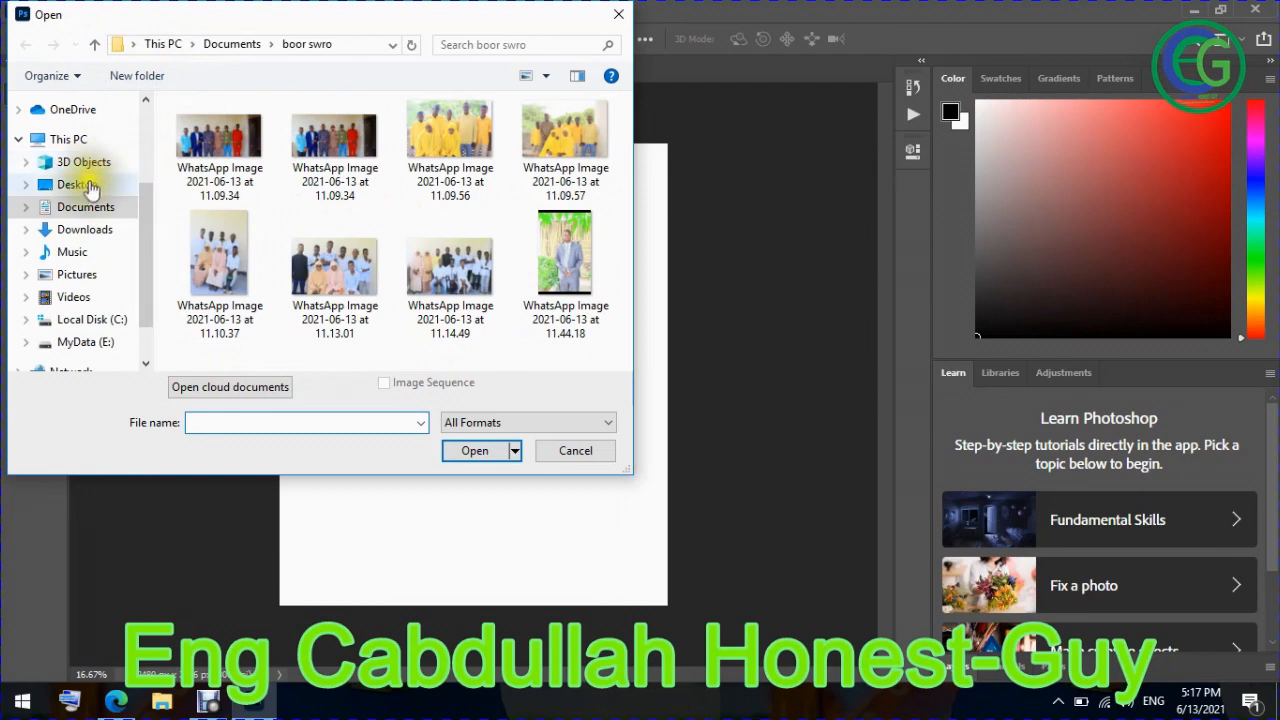
click(90, 188)
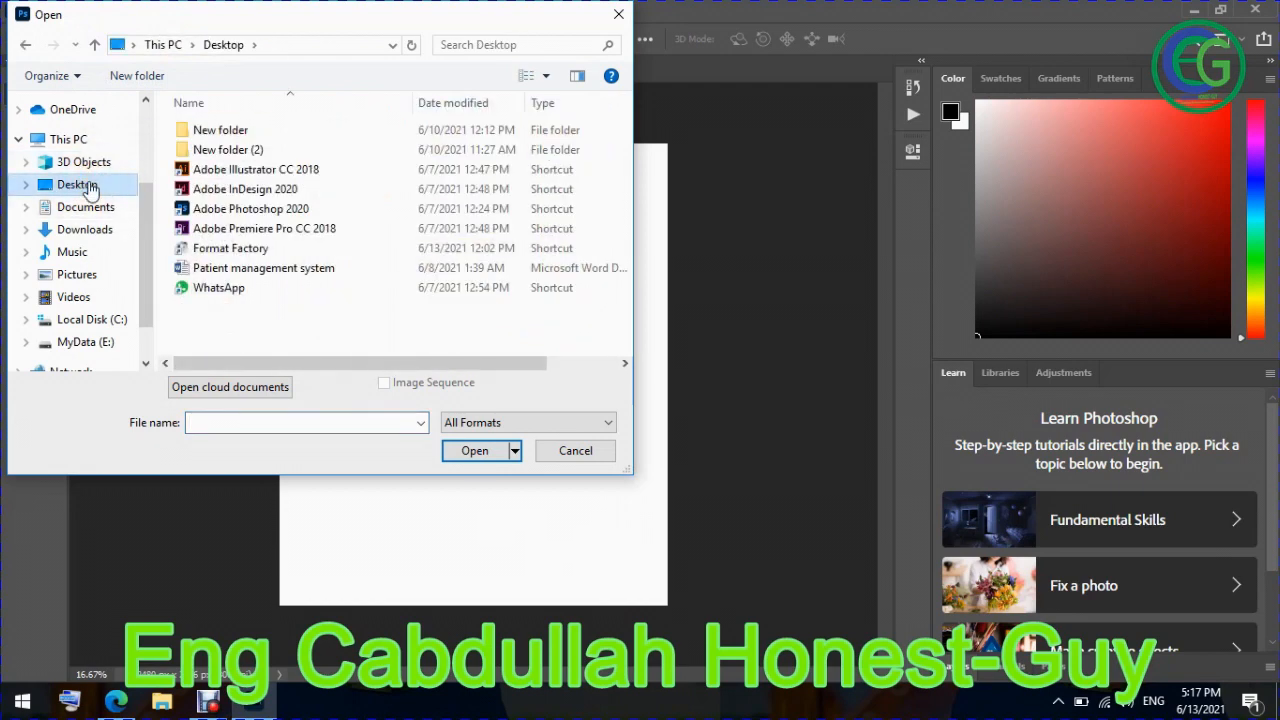
double_click(243, 149)
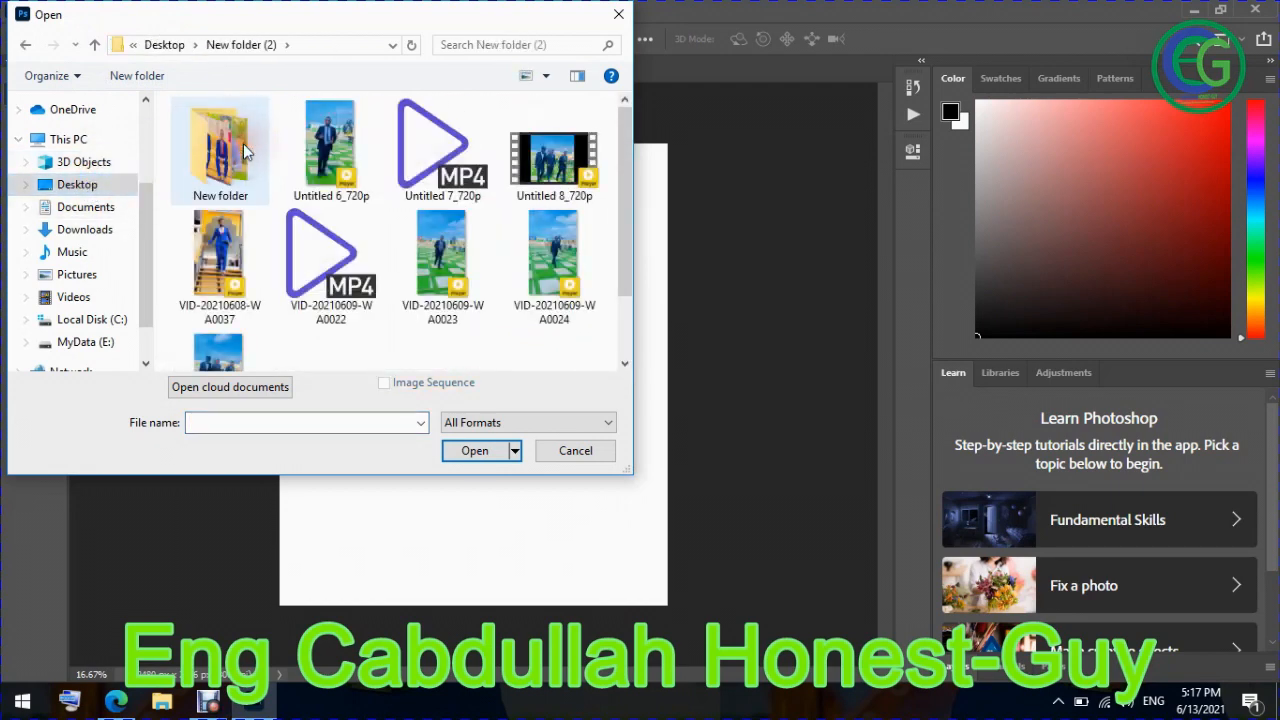
click(228, 170)
double_click(226, 166)
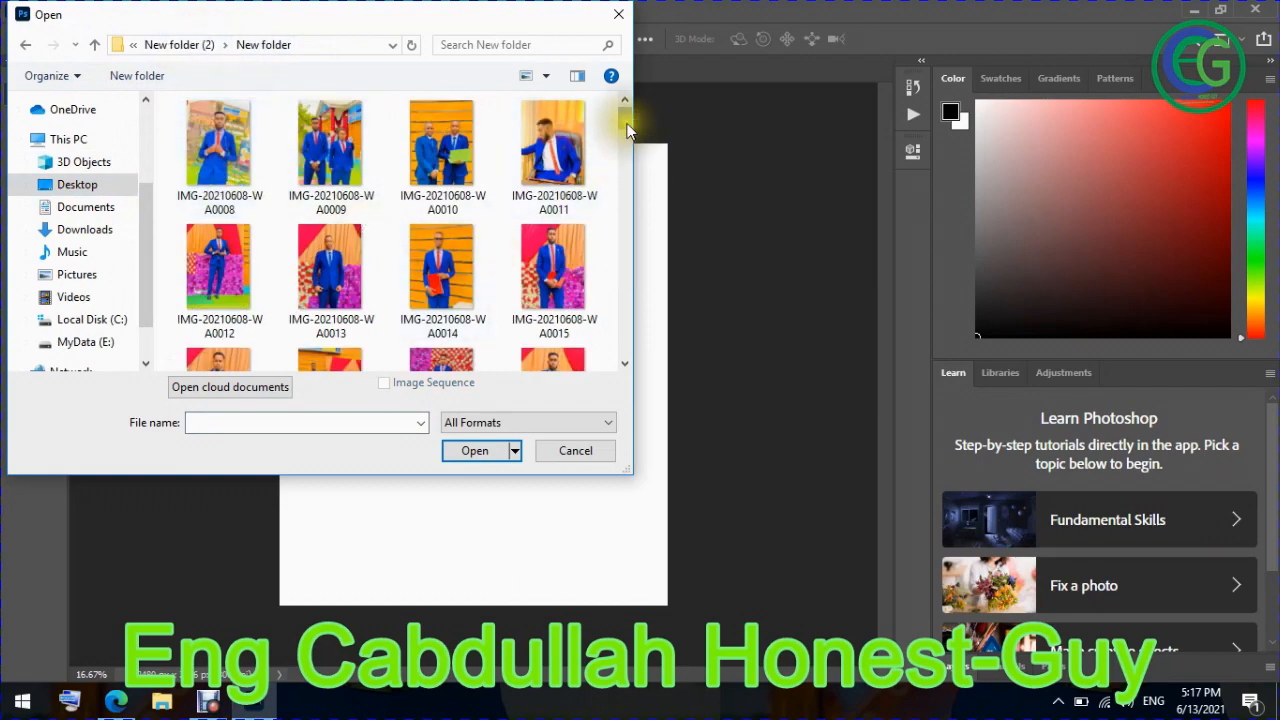
Find the photo IMG-20210609-WA0025 among the folder's images and open it
drag(625, 122, 600, 214)
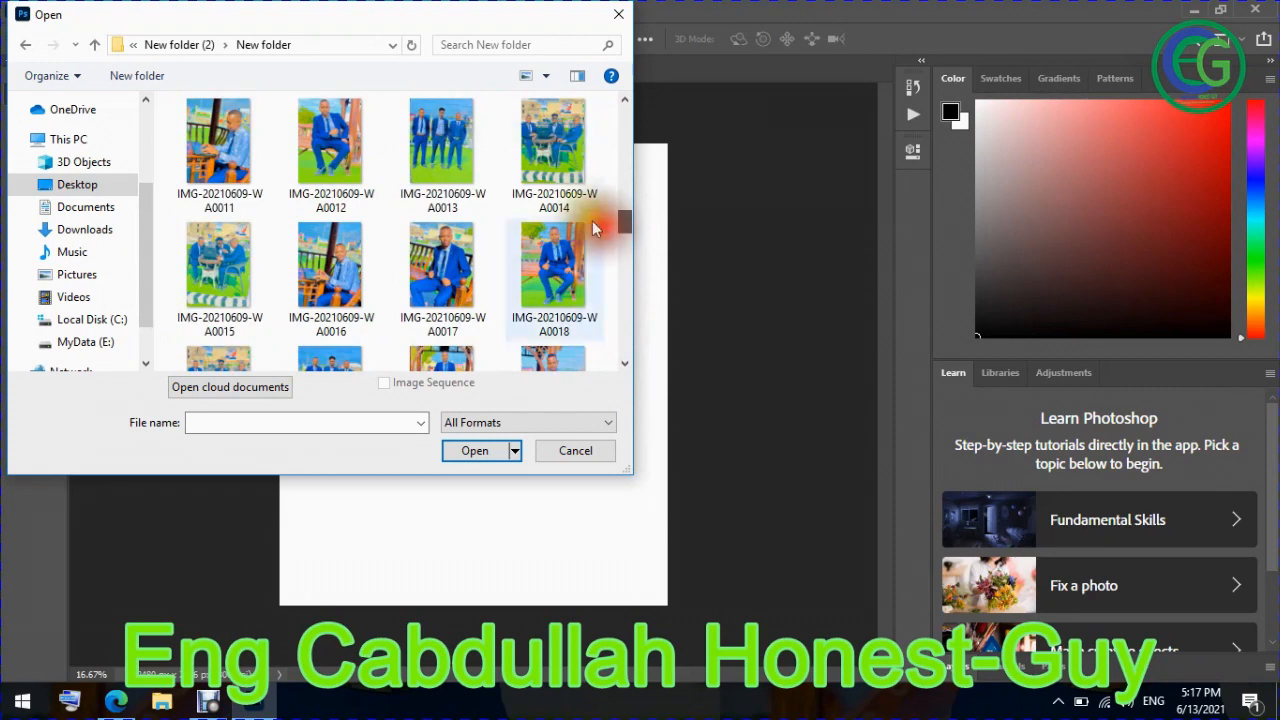
click(551, 65)
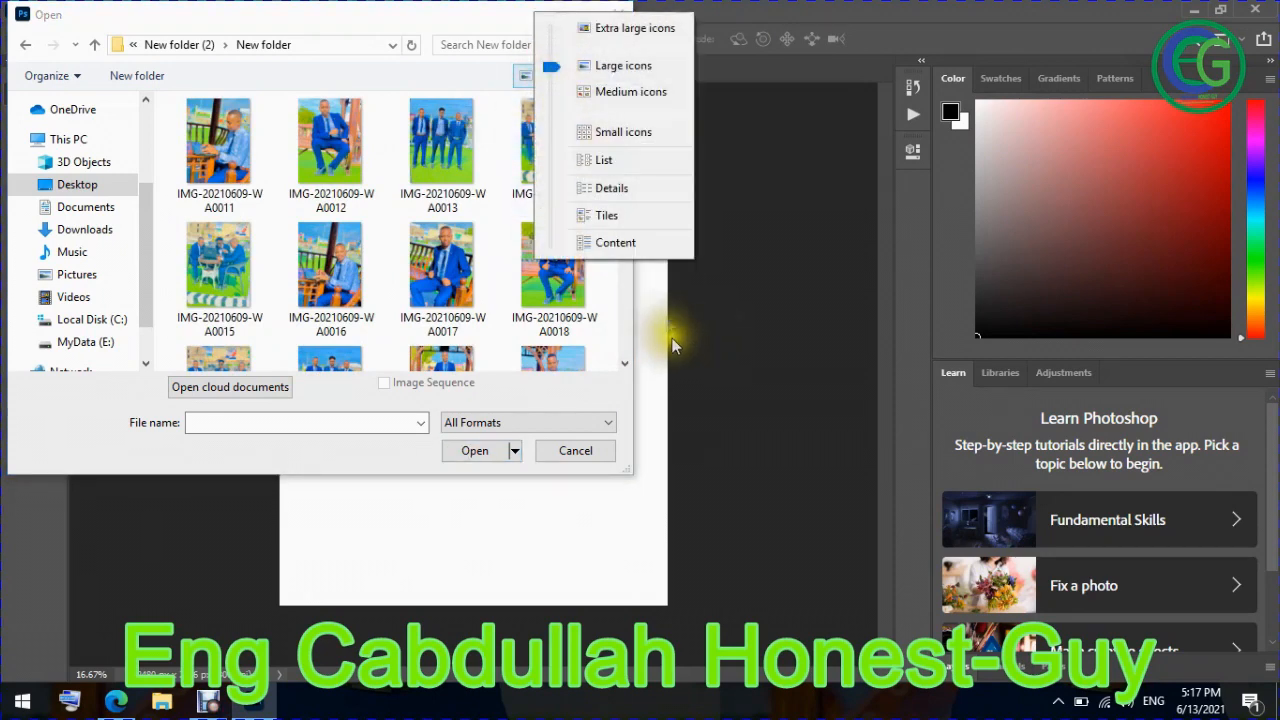
click(622, 362)
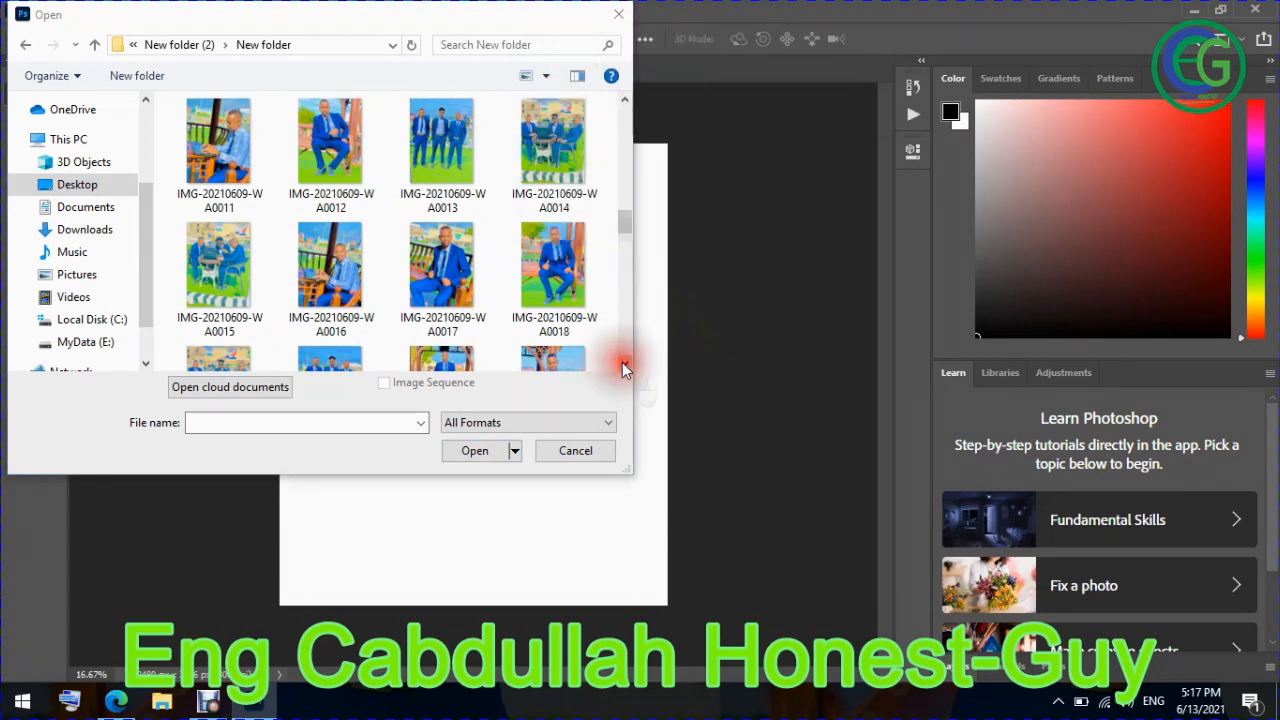
scroll(622, 362, down, 3)
click(556, 193)
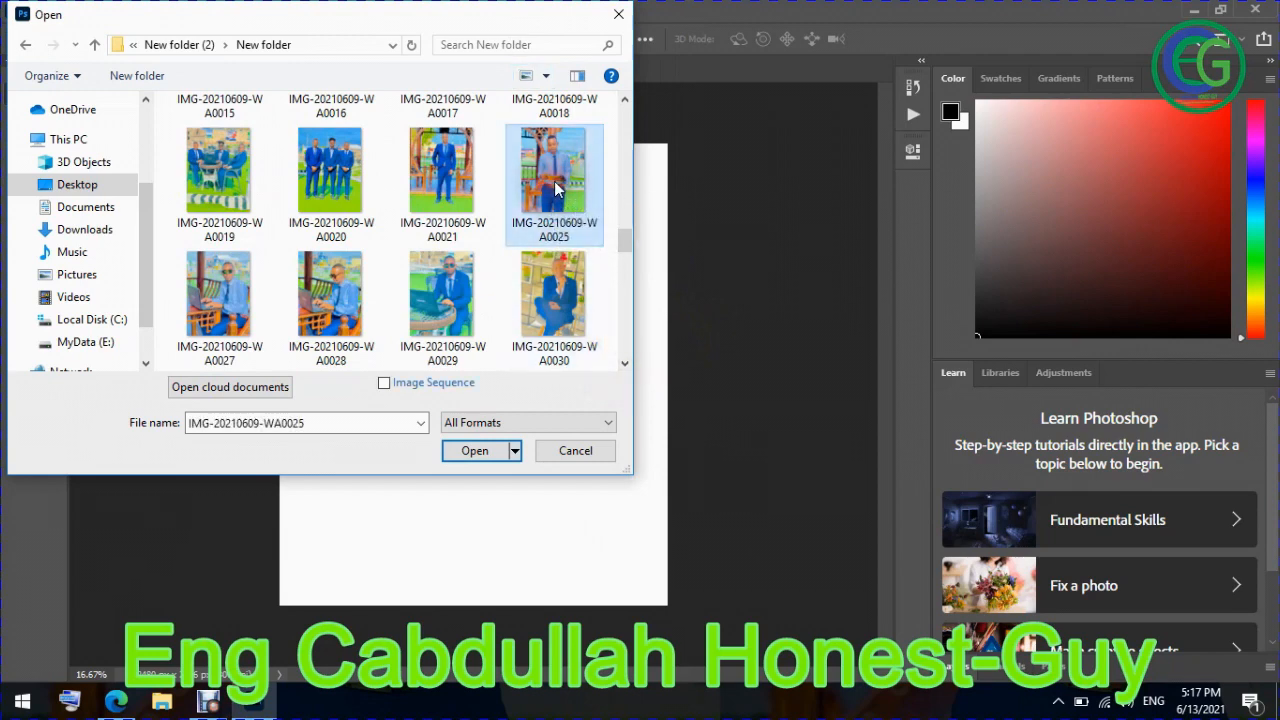
click(467, 451)
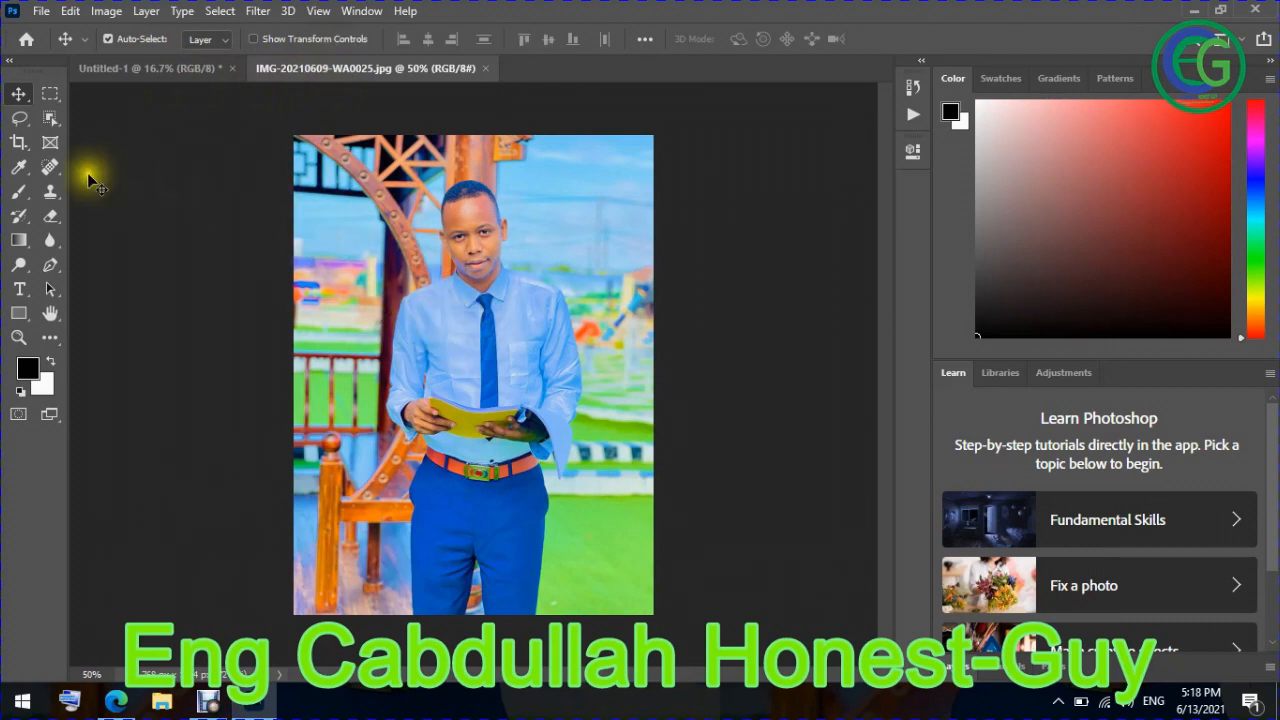
Select the man in the photo with a rectangular Object Selection and try to move him off to the left
click(50, 120)
drag(347, 183, 615, 630)
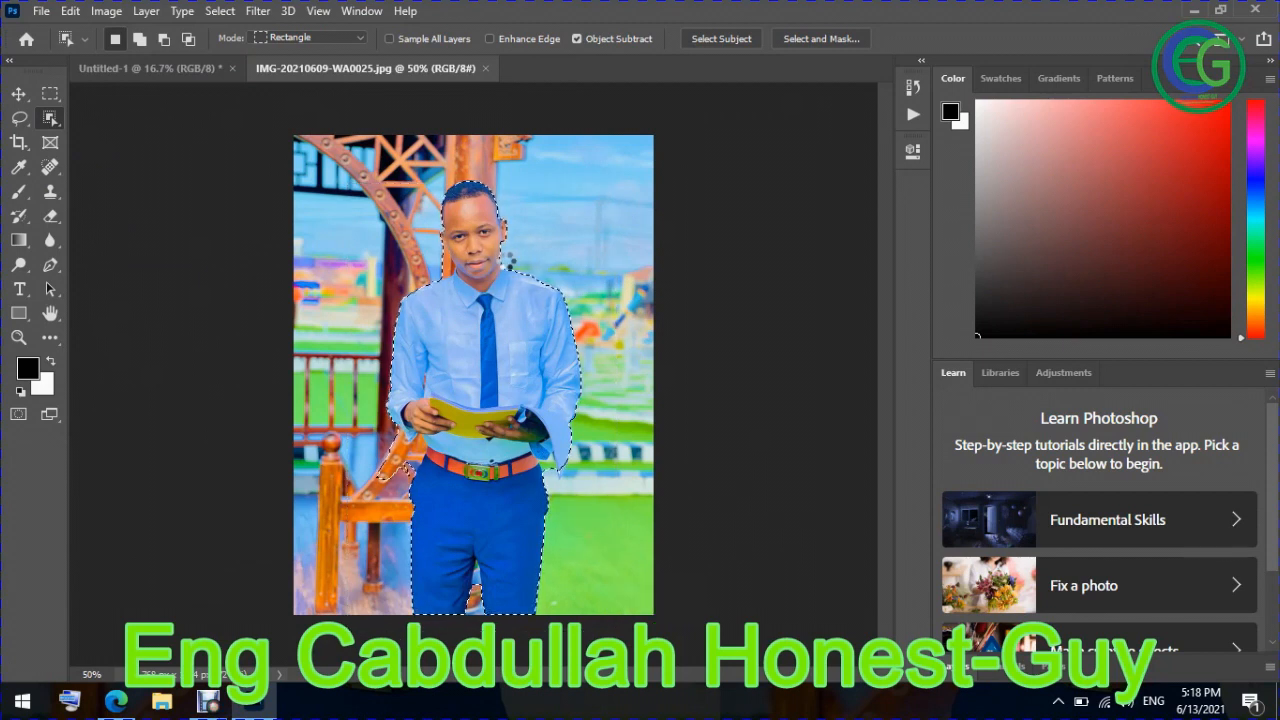
click(21, 96)
drag(466, 351, 180, 352)
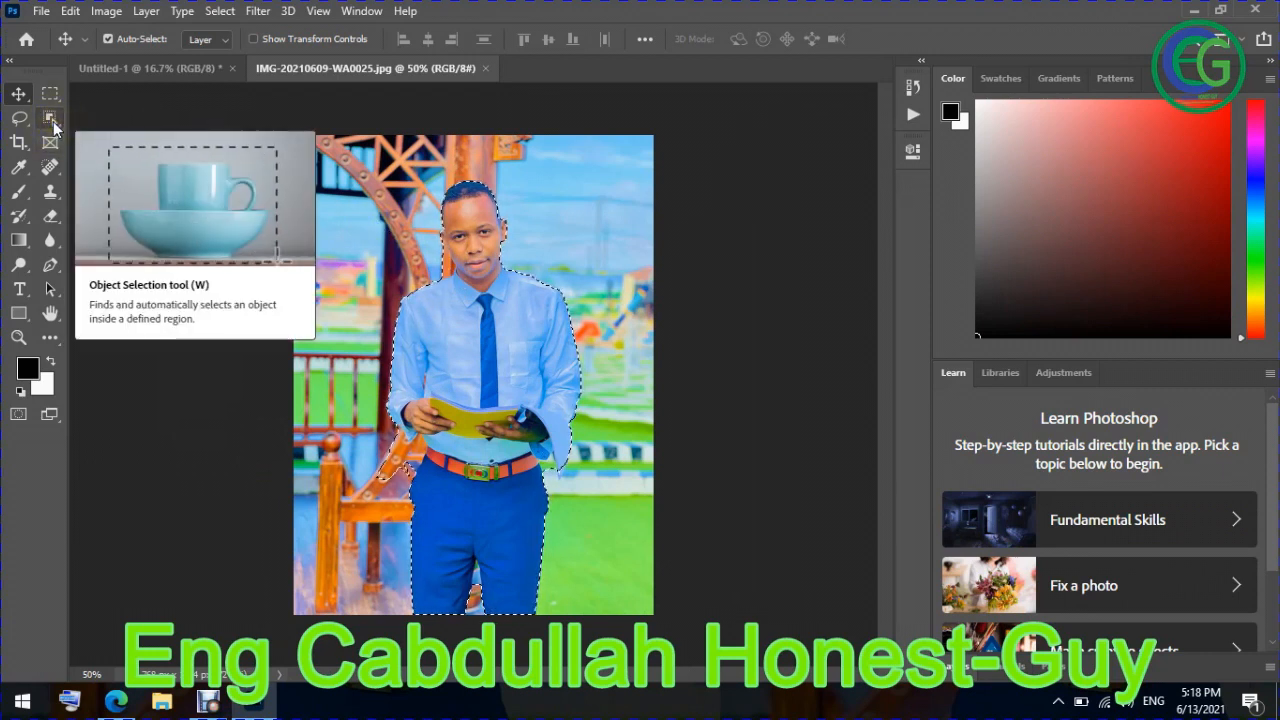
Clear the selection around the man with the Rectangular Marquee tool
click(188, 457)
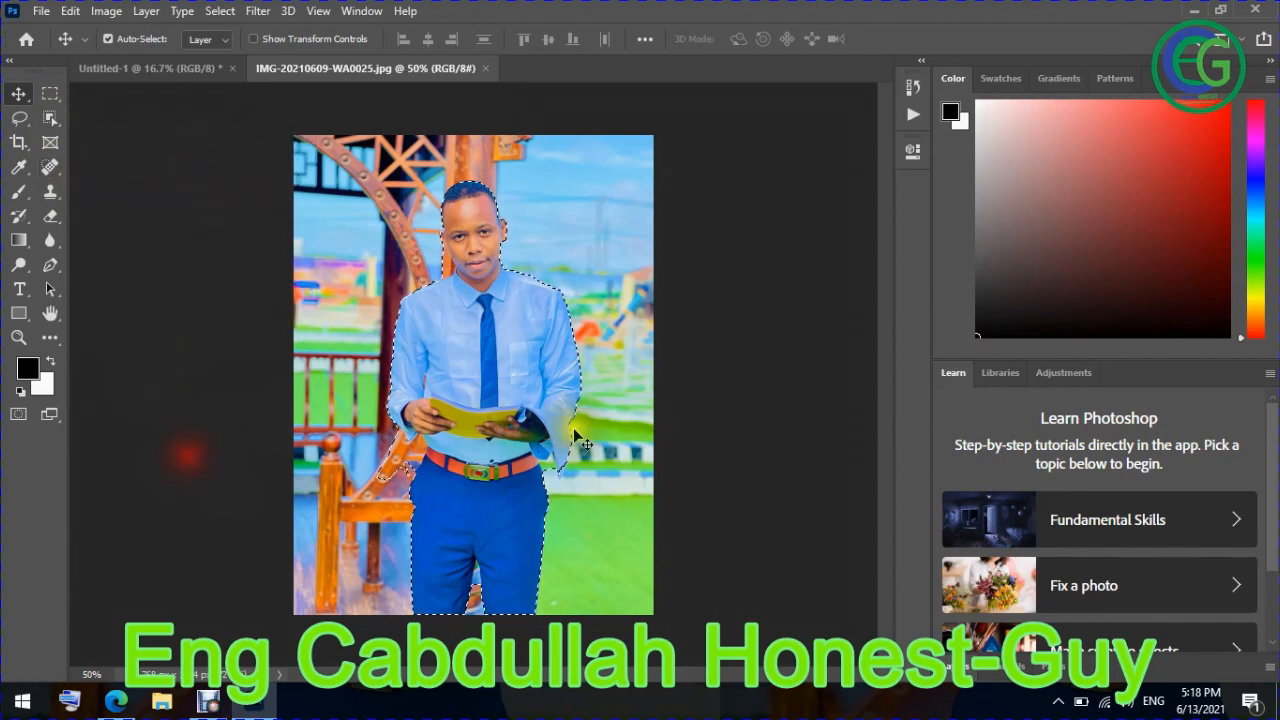
click(407, 306)
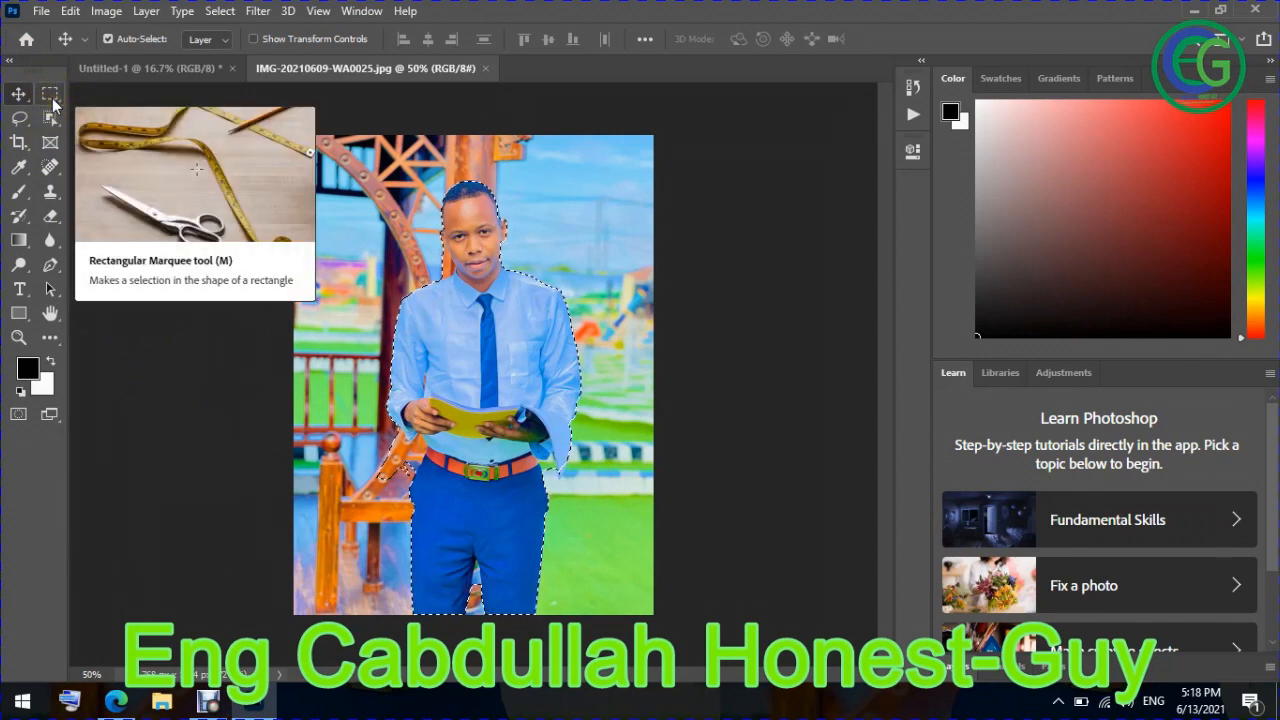
key(m)
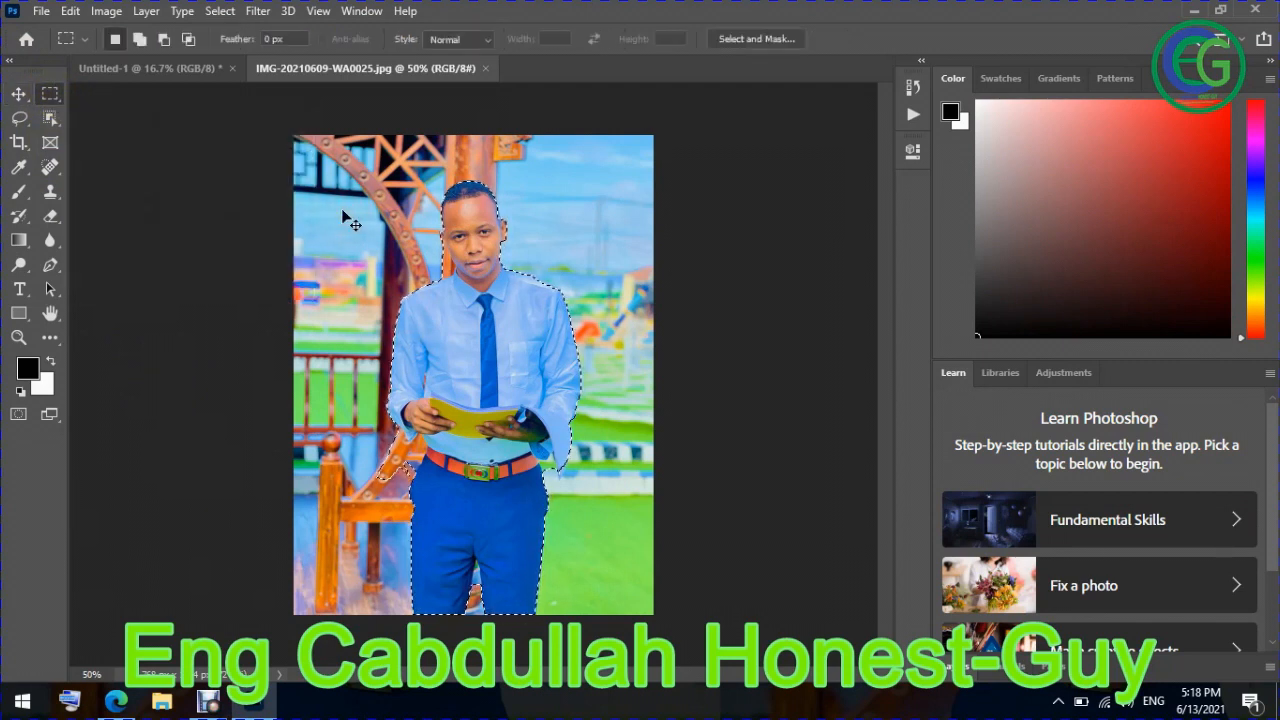
click(335, 232)
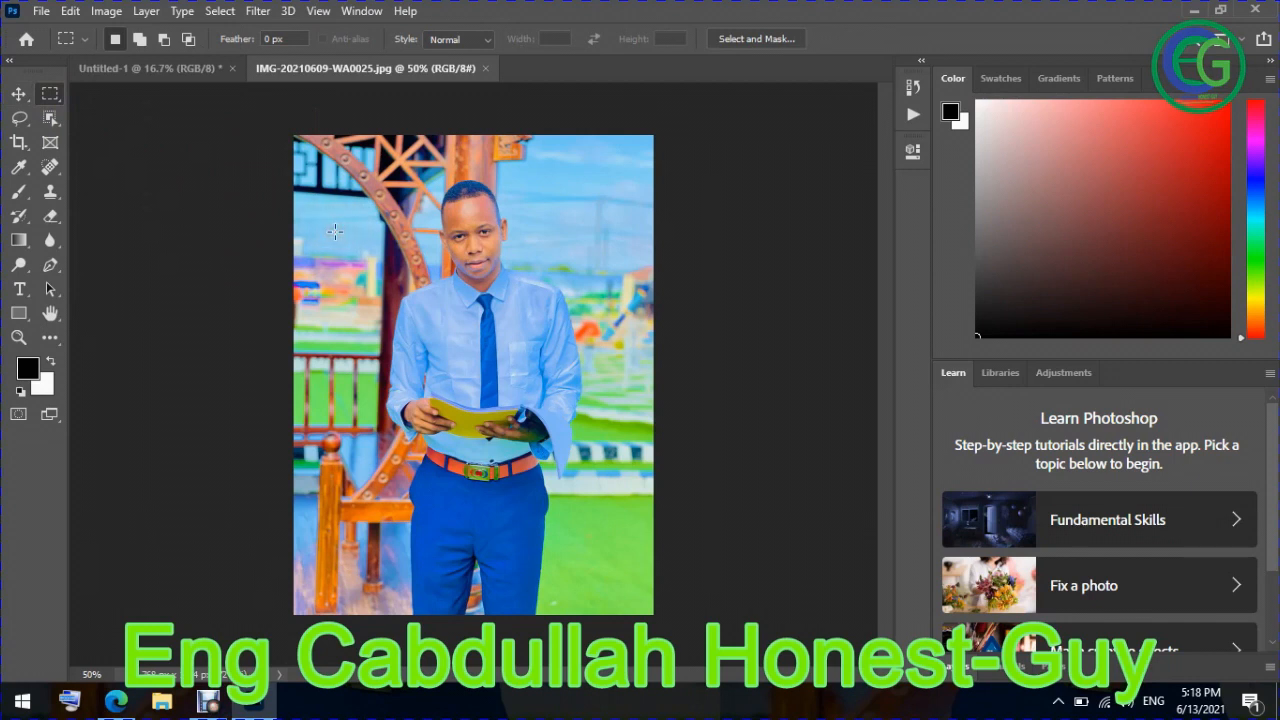
Try to trace the background beside the man's arm with the Magnetic Lasso tool, starting at his sleeve
key(l)
click(18, 119)
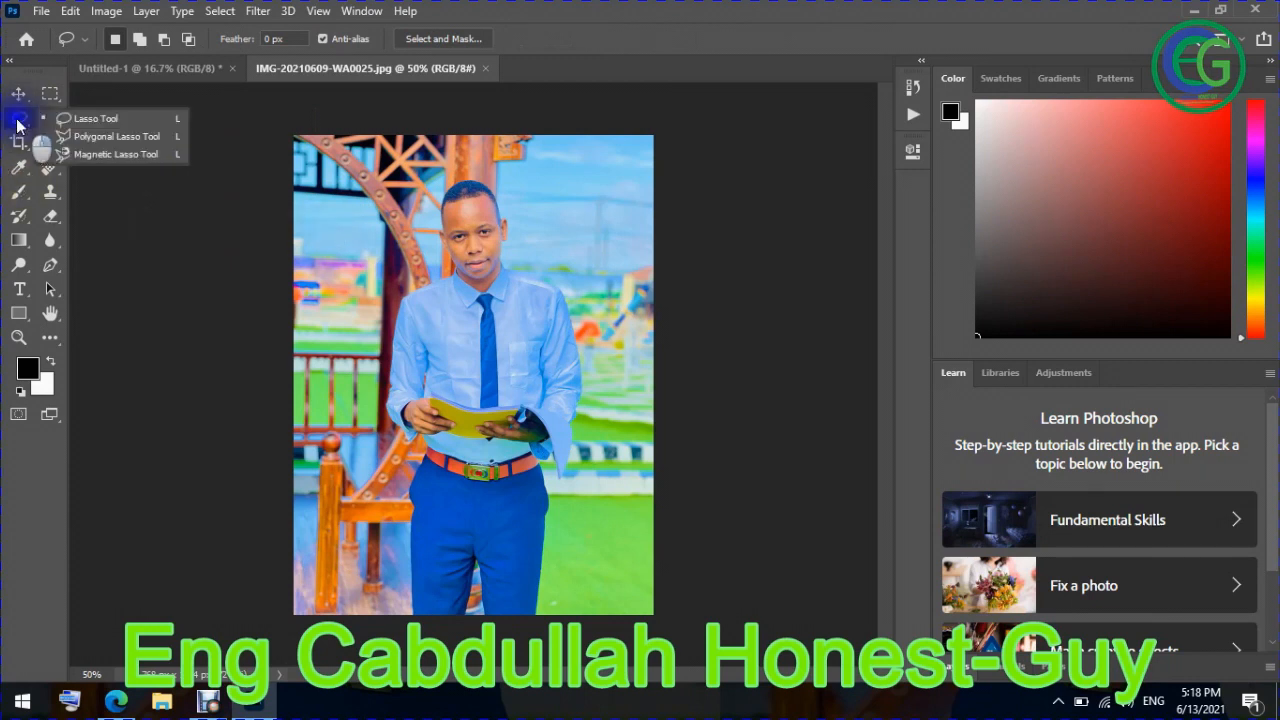
click(114, 155)
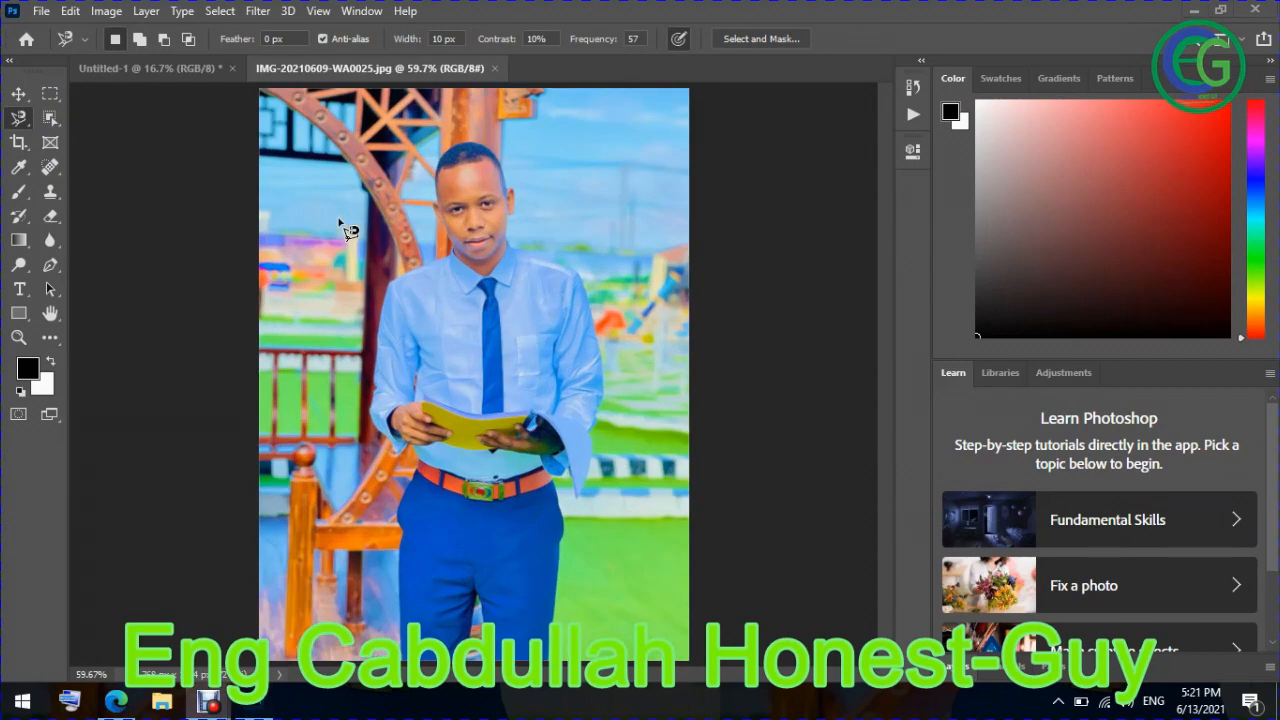
click(433, 368)
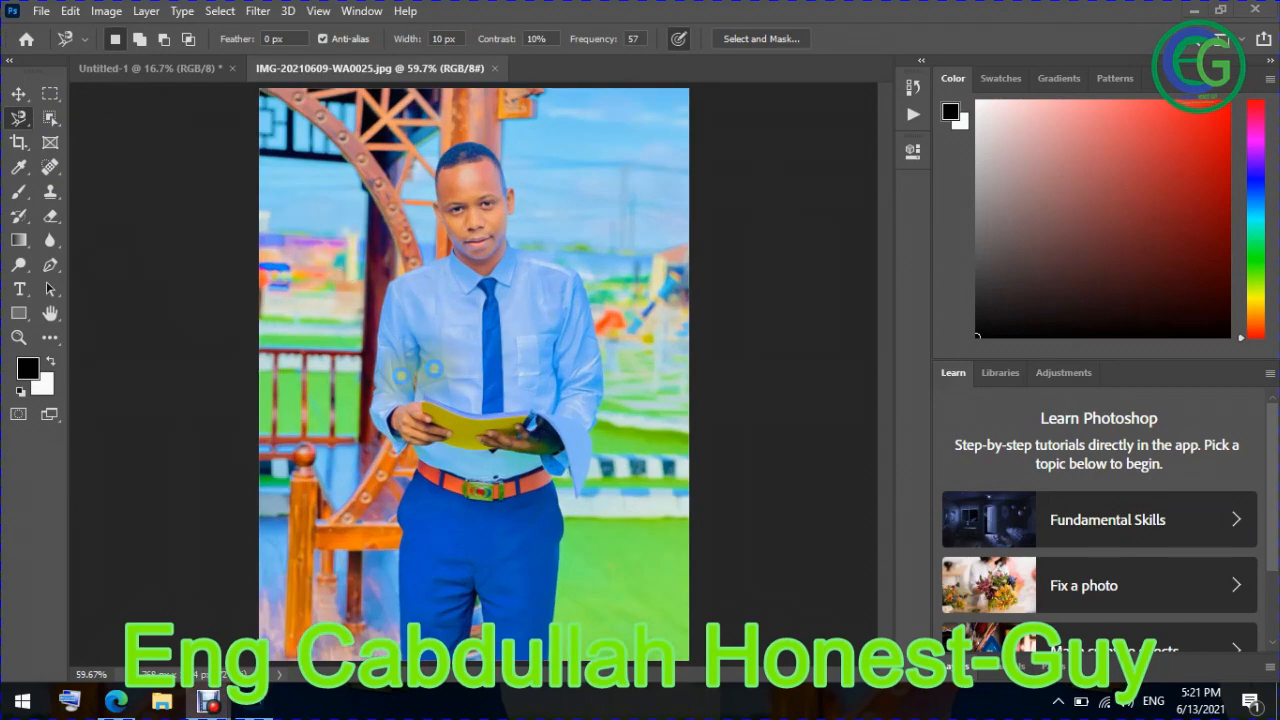
click(144, 169)
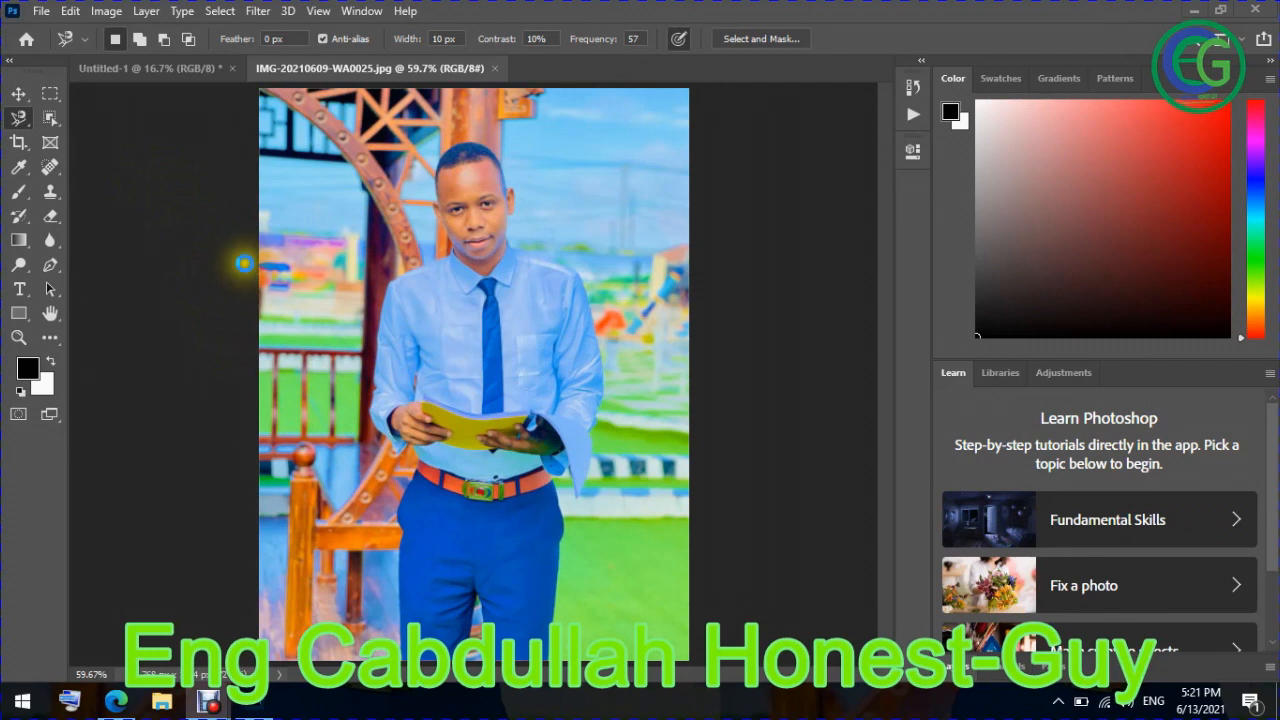
right_click(17, 123)
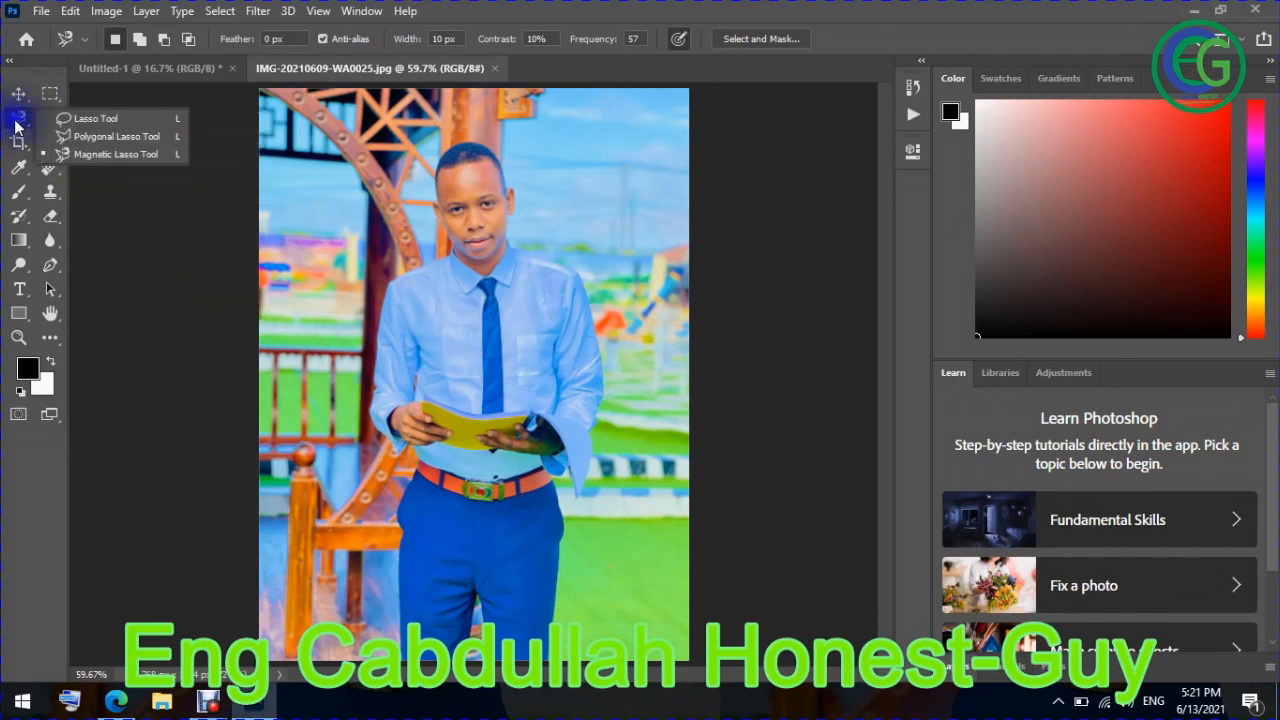
click(95, 155)
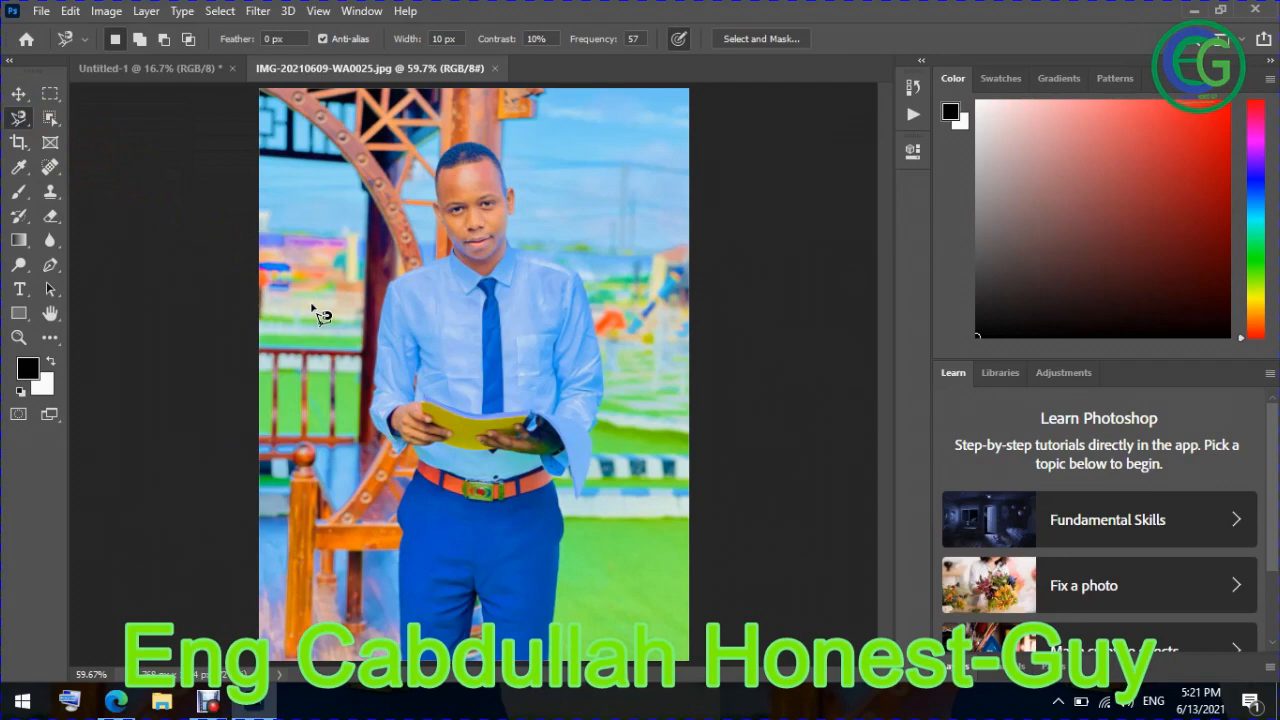
key(ctrl+plus)
key(ctrl+plus)
key(ctrl+plus)
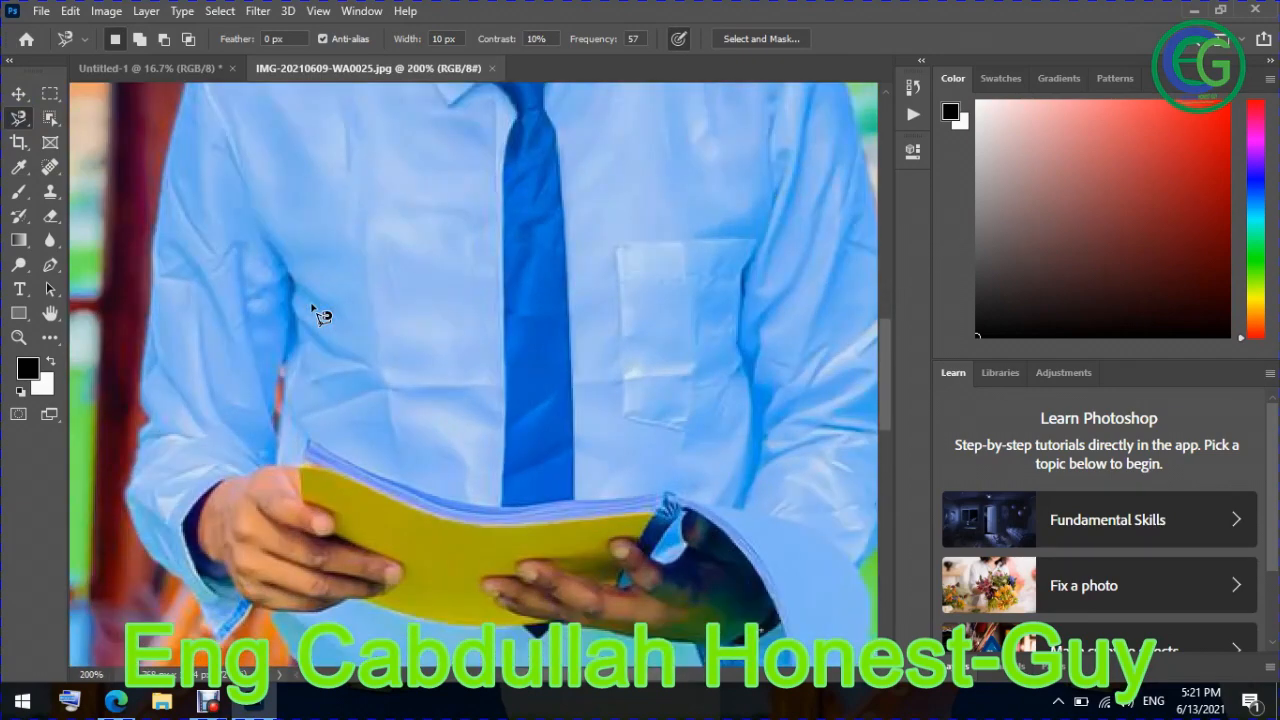
key(ctrl+minus)
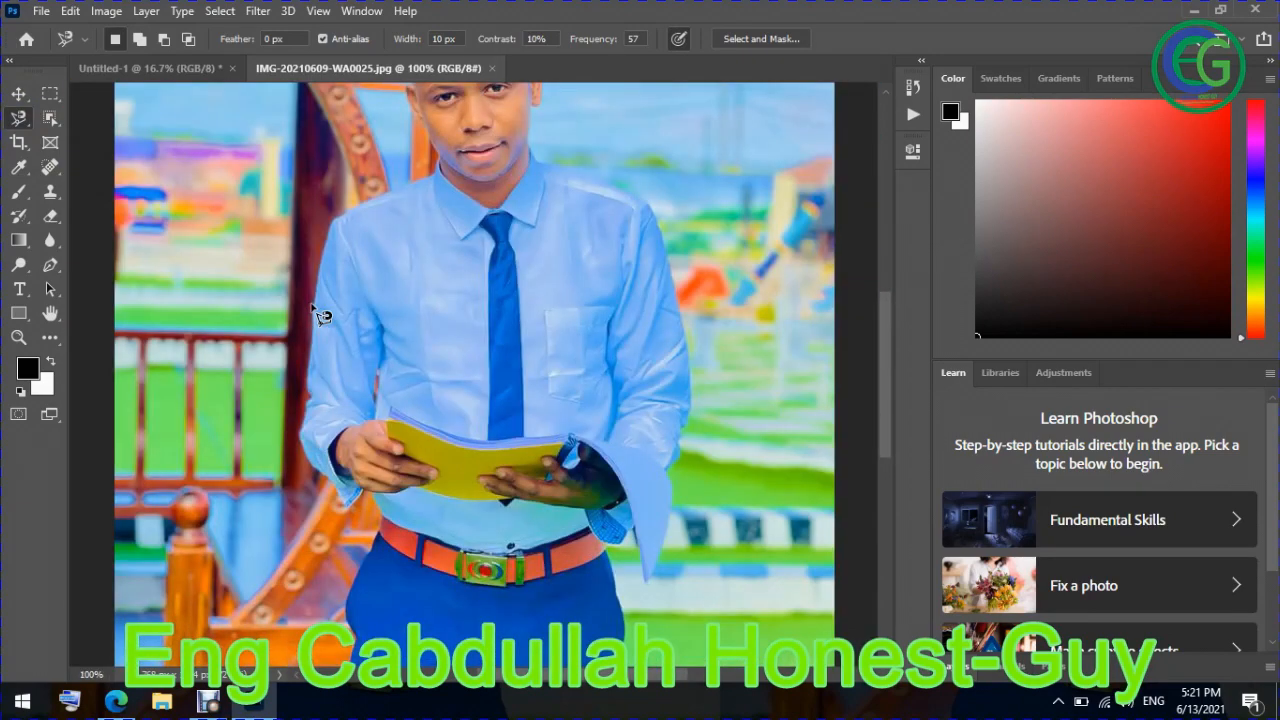
click(300, 443)
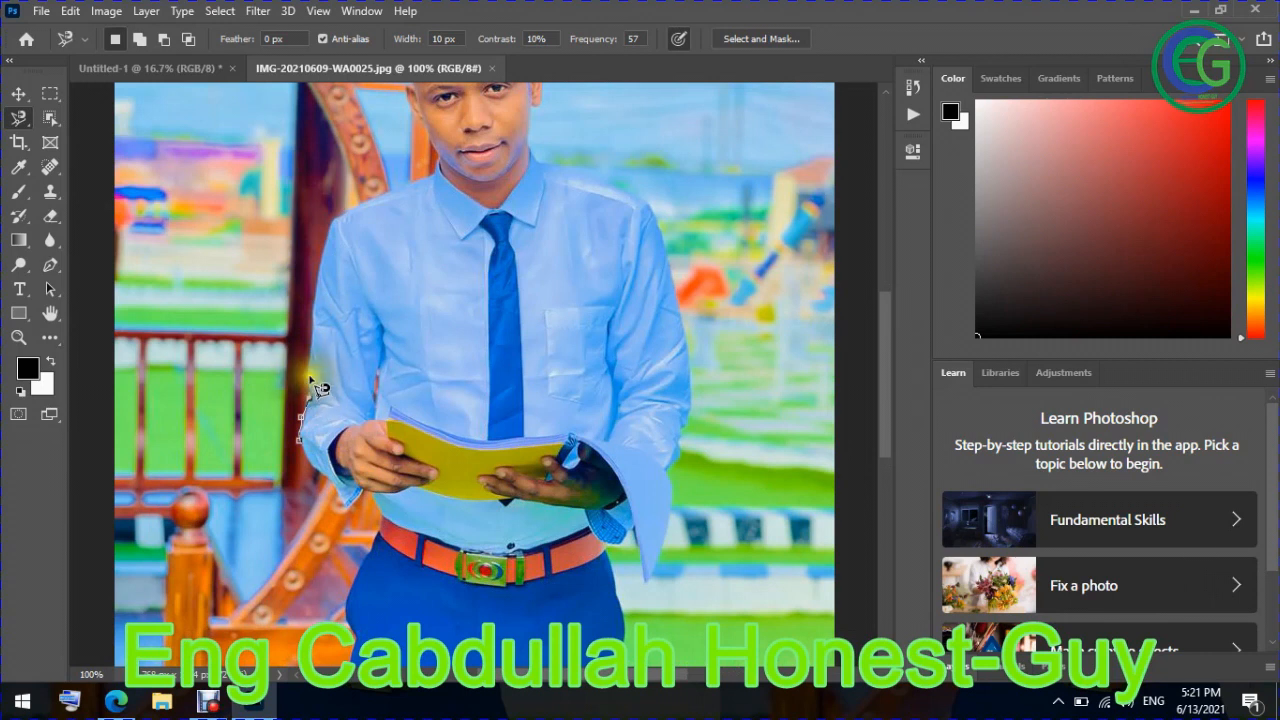
click(306, 373)
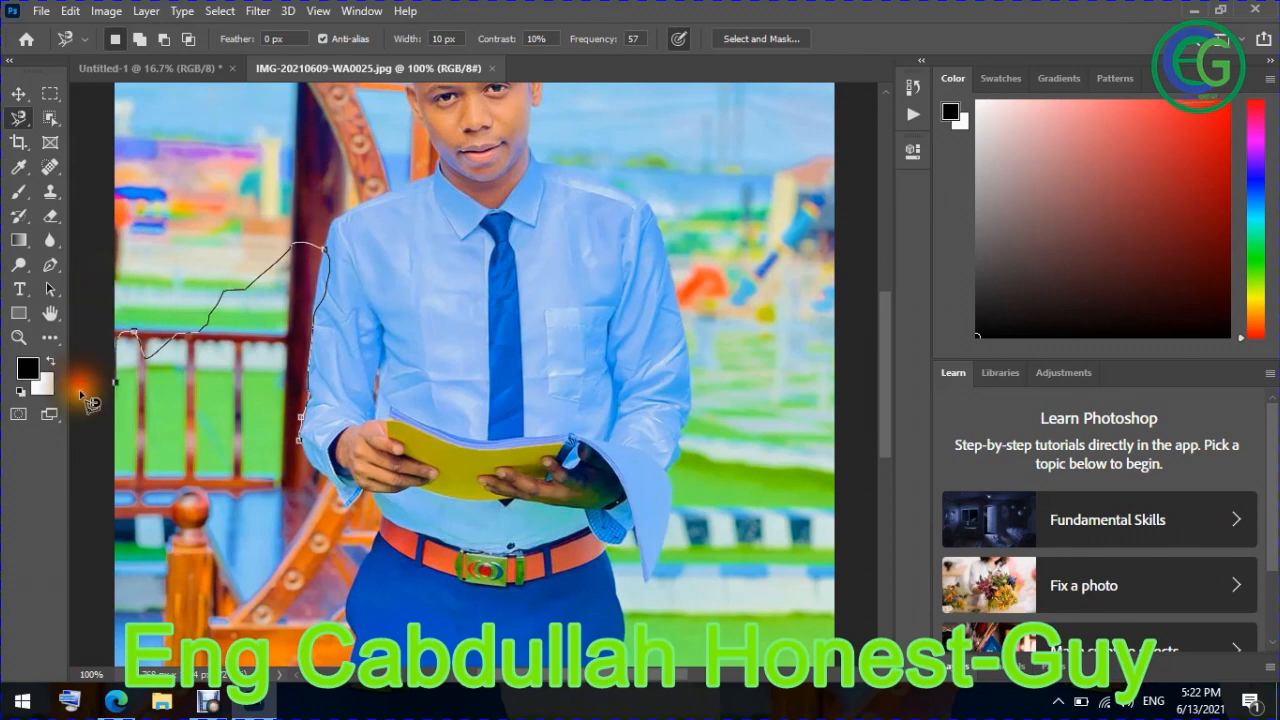
click(106, 538)
key(Escape)
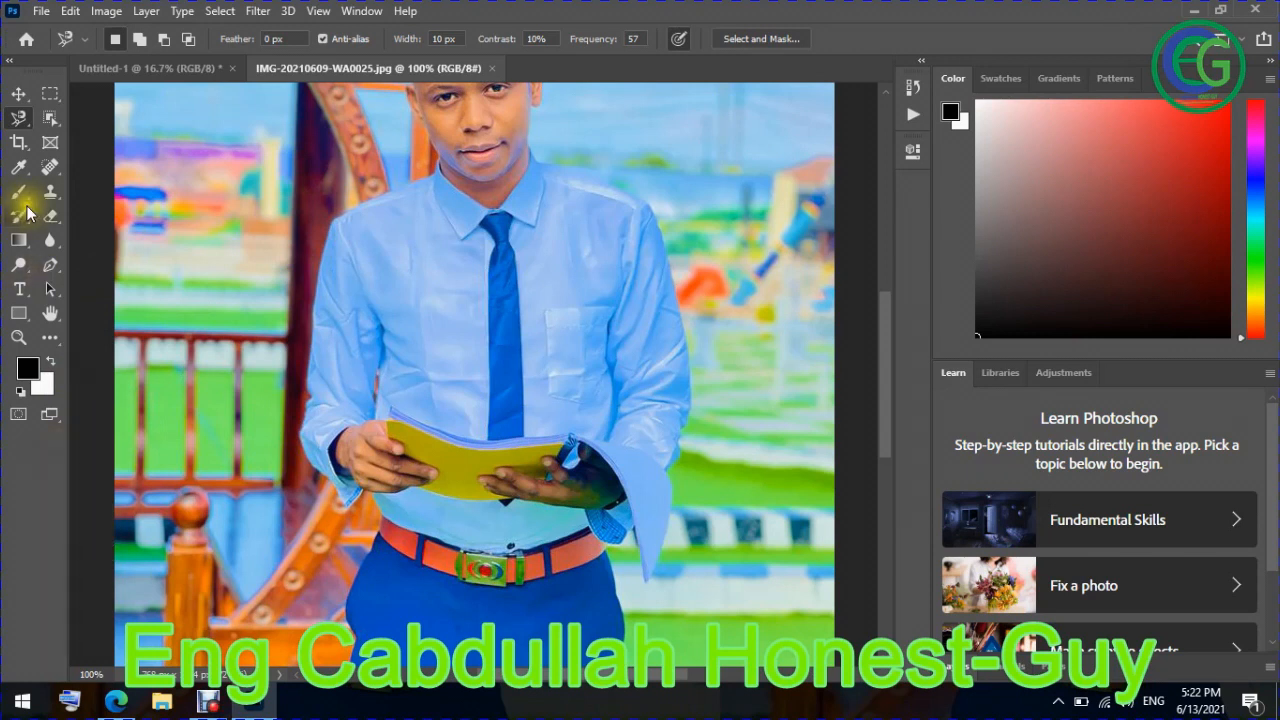
Try the Magic Eraser tool on a pale background patch beside the man and undo the erasure
click(18, 119)
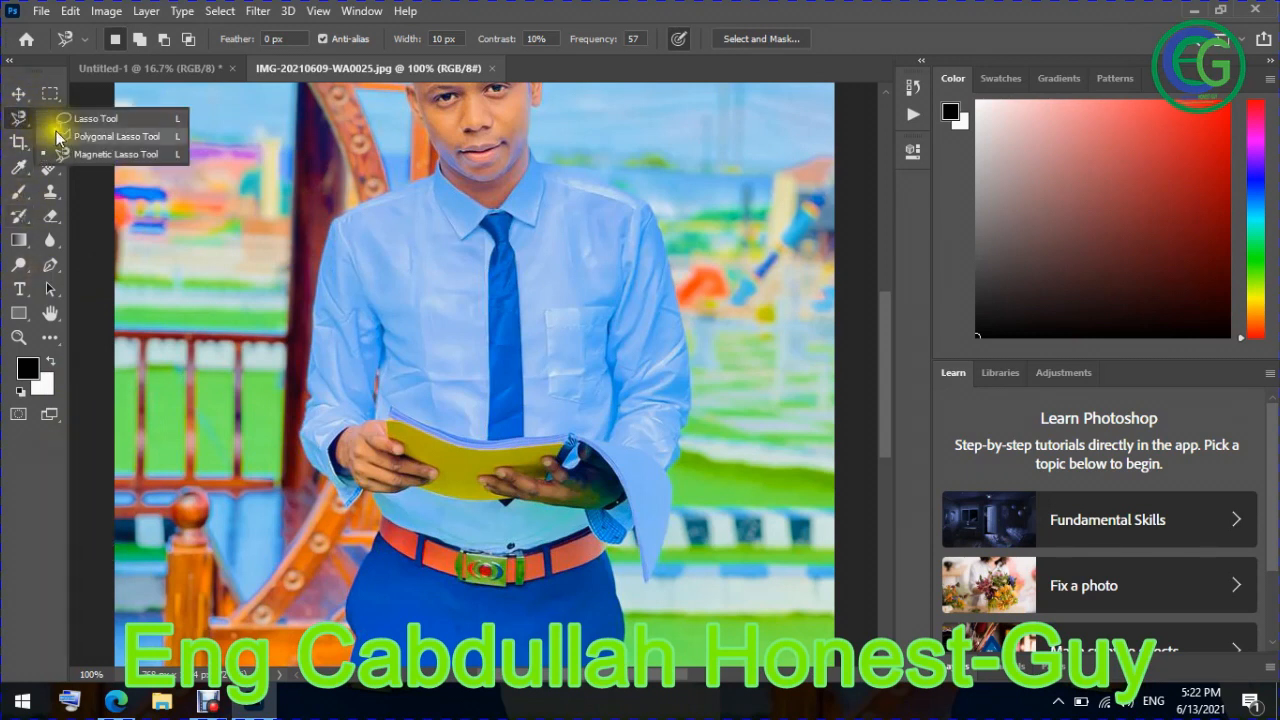
click(112, 358)
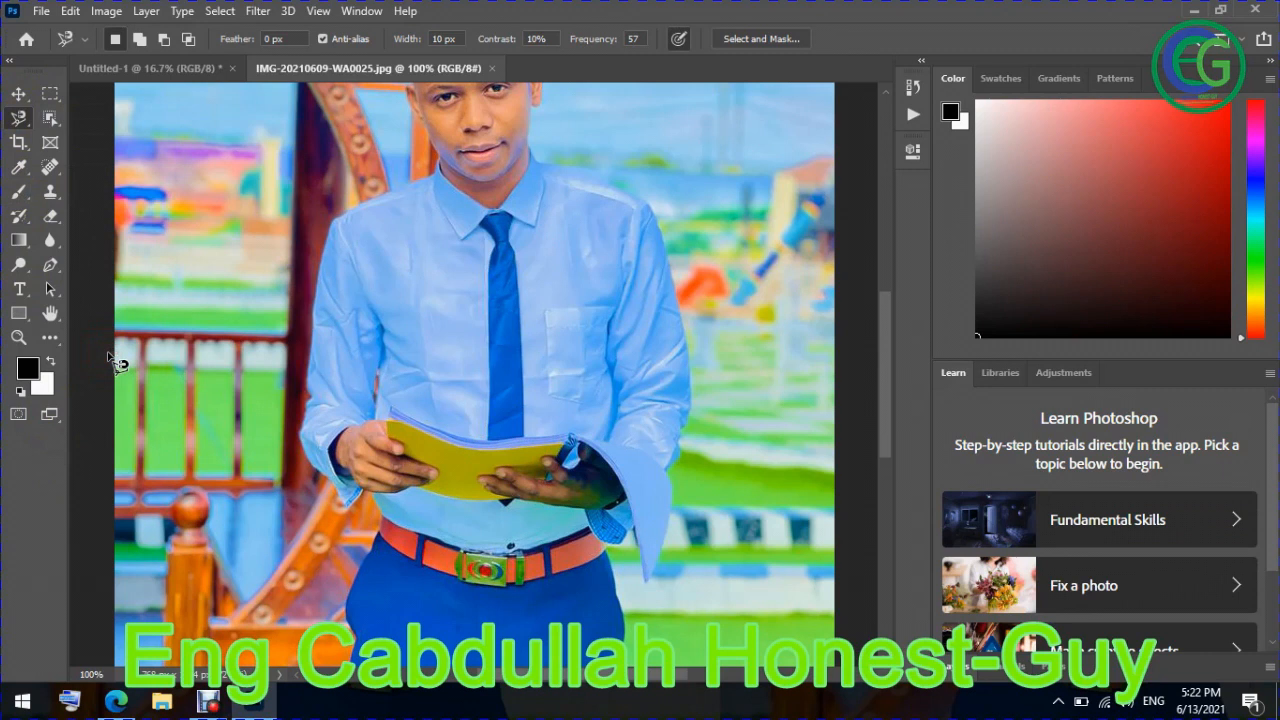
click(49, 225)
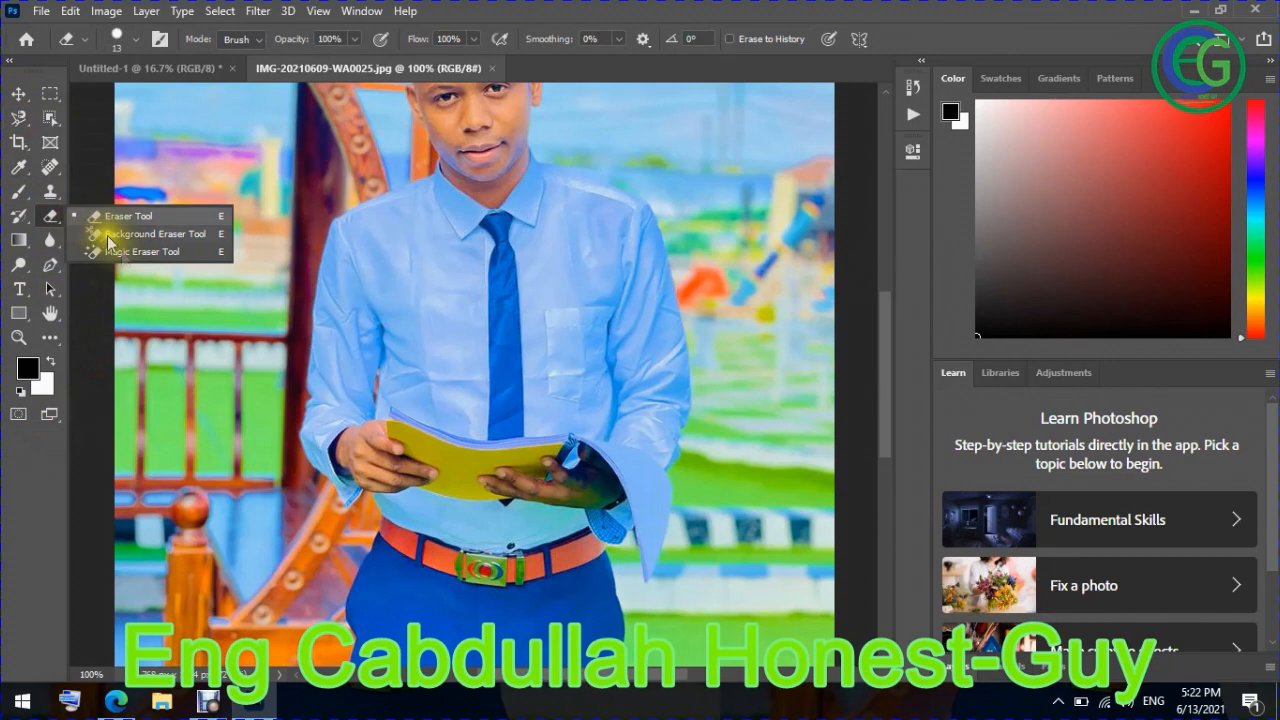
click(123, 250)
right_click(55, 222)
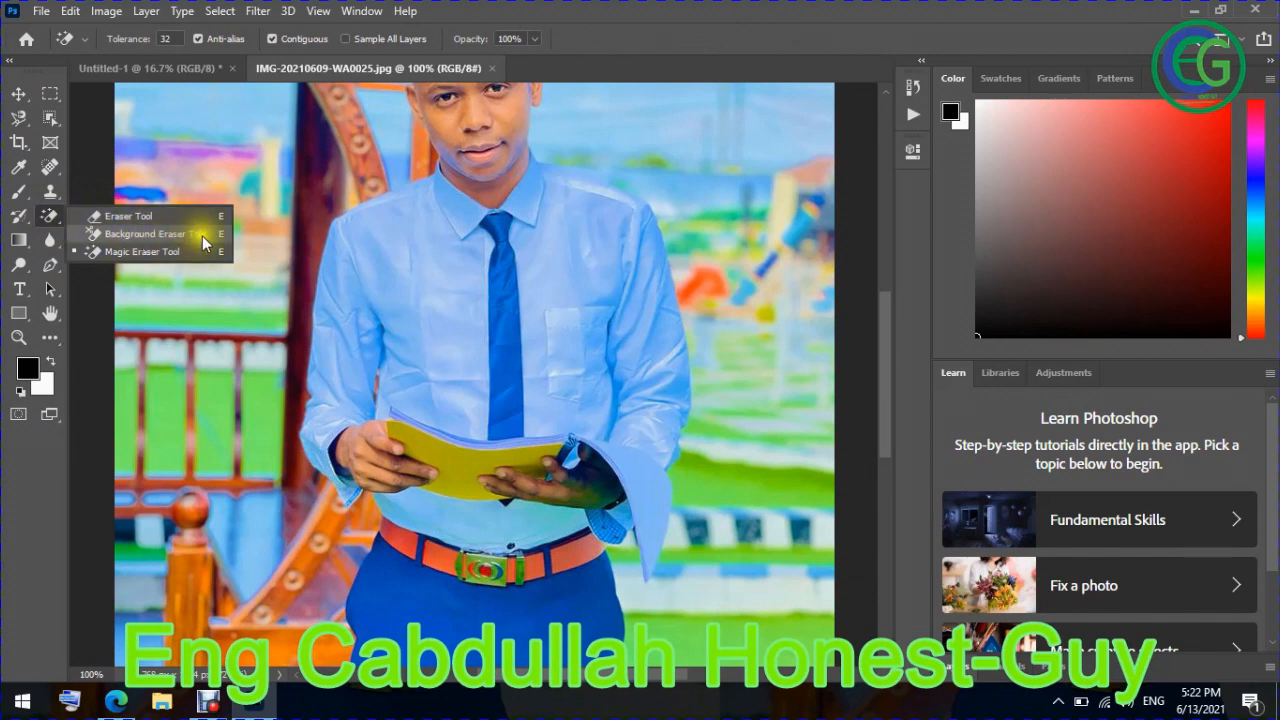
click(163, 252)
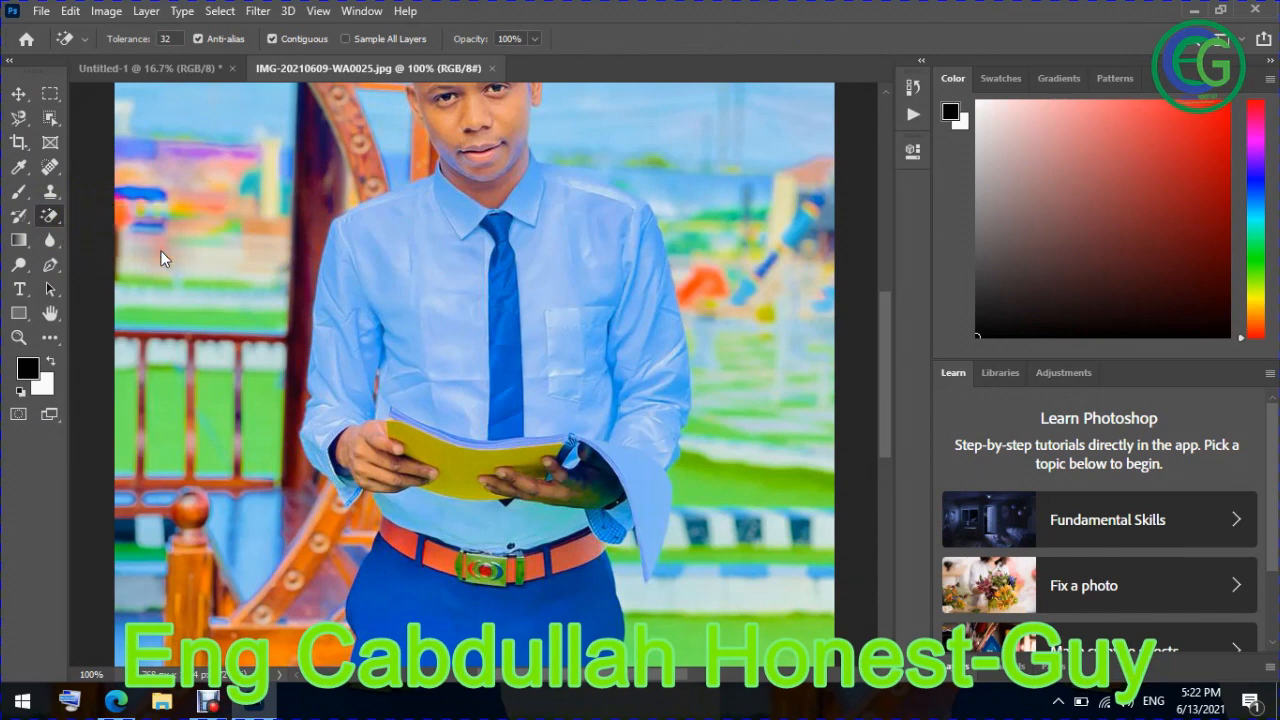
click(178, 259)
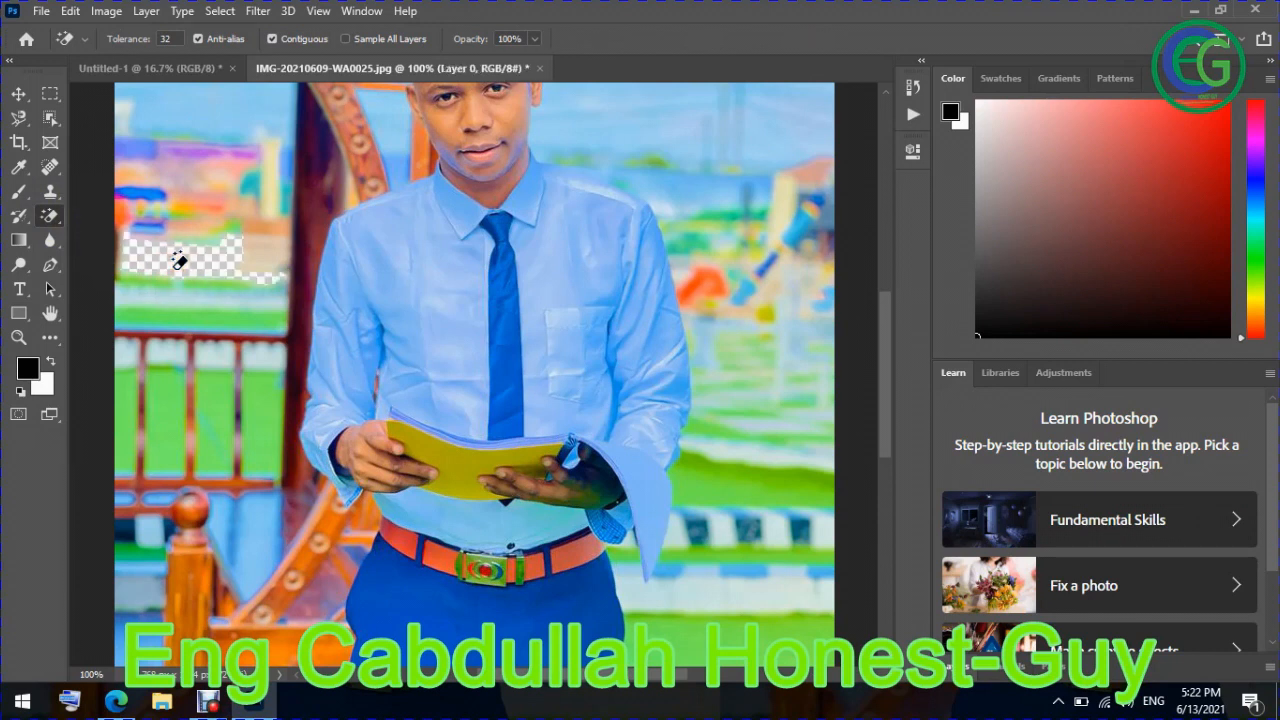
key(ctrl+z)
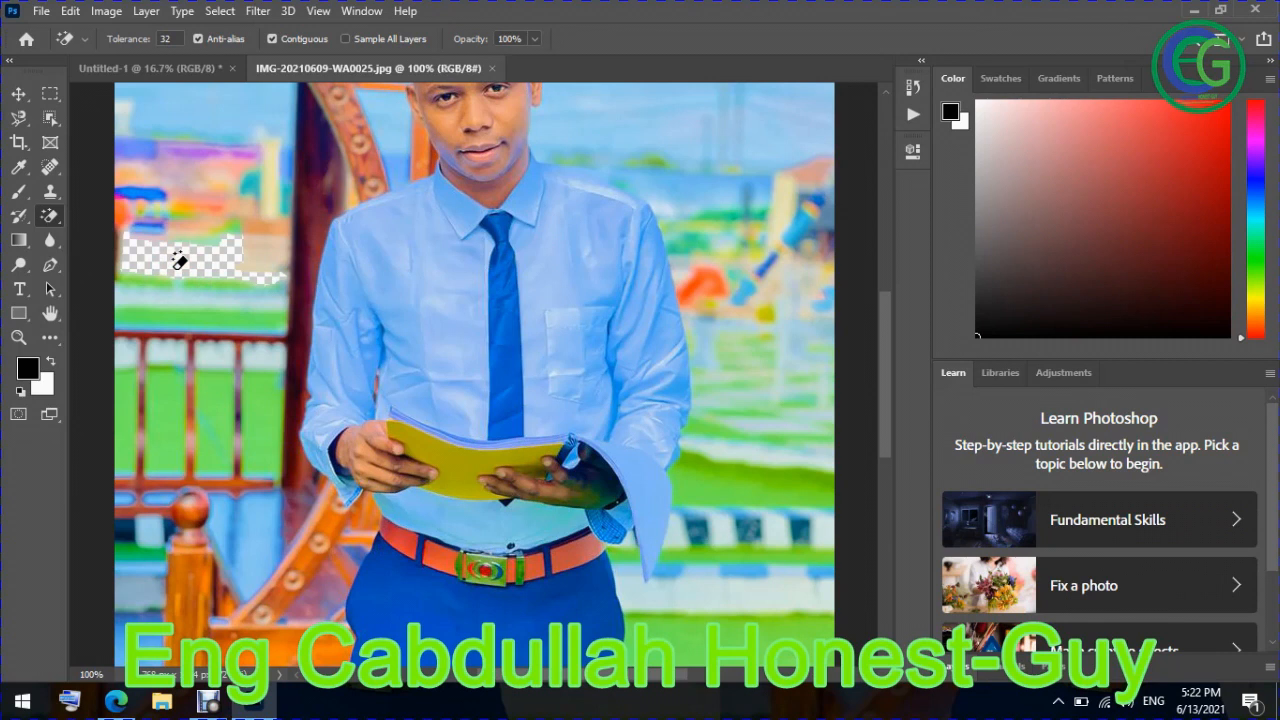
Select the background between the photo's left edge and the man's sleeve and shoulder with the Polygonal Lasso tool
click(24, 121)
right_click(24, 121)
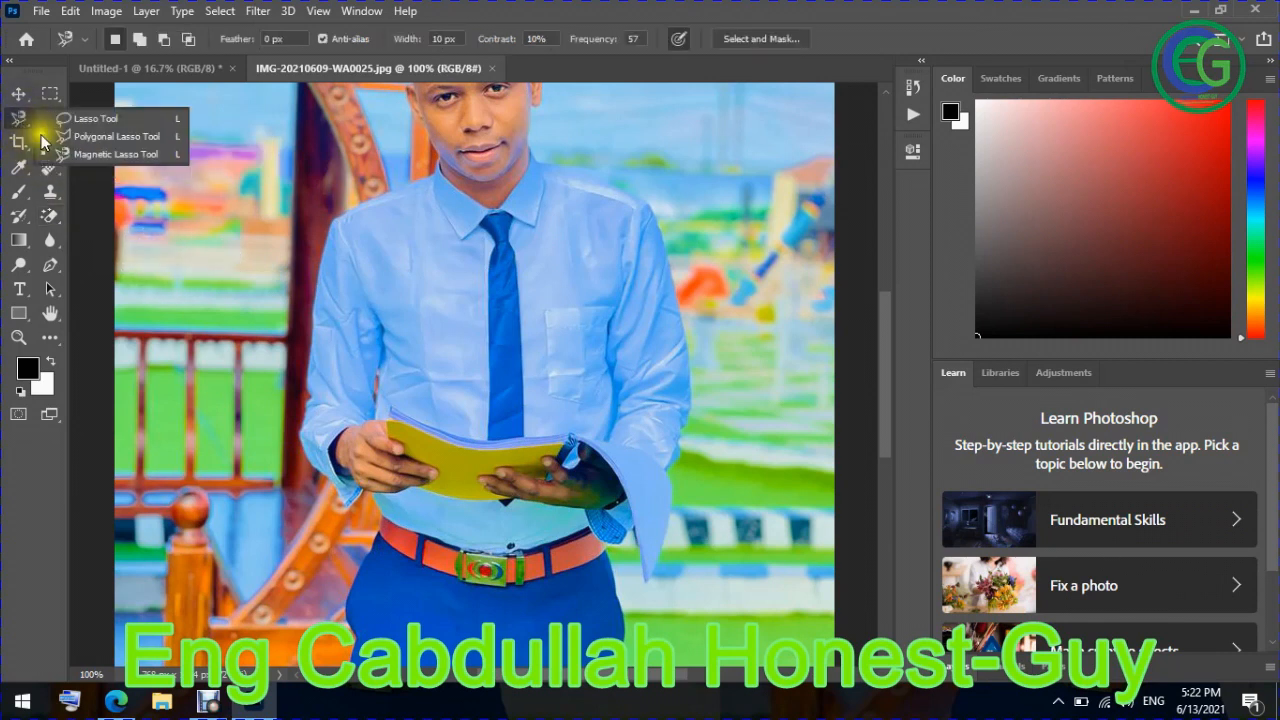
click(88, 137)
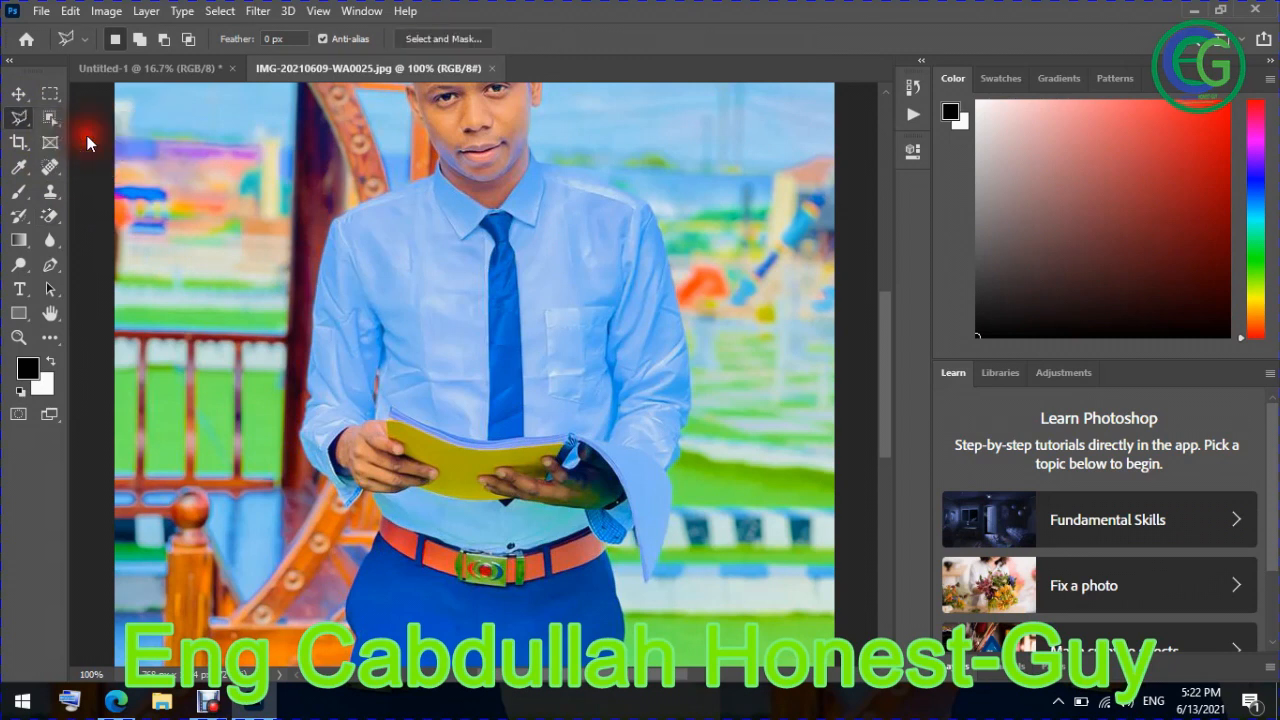
click(110, 296)
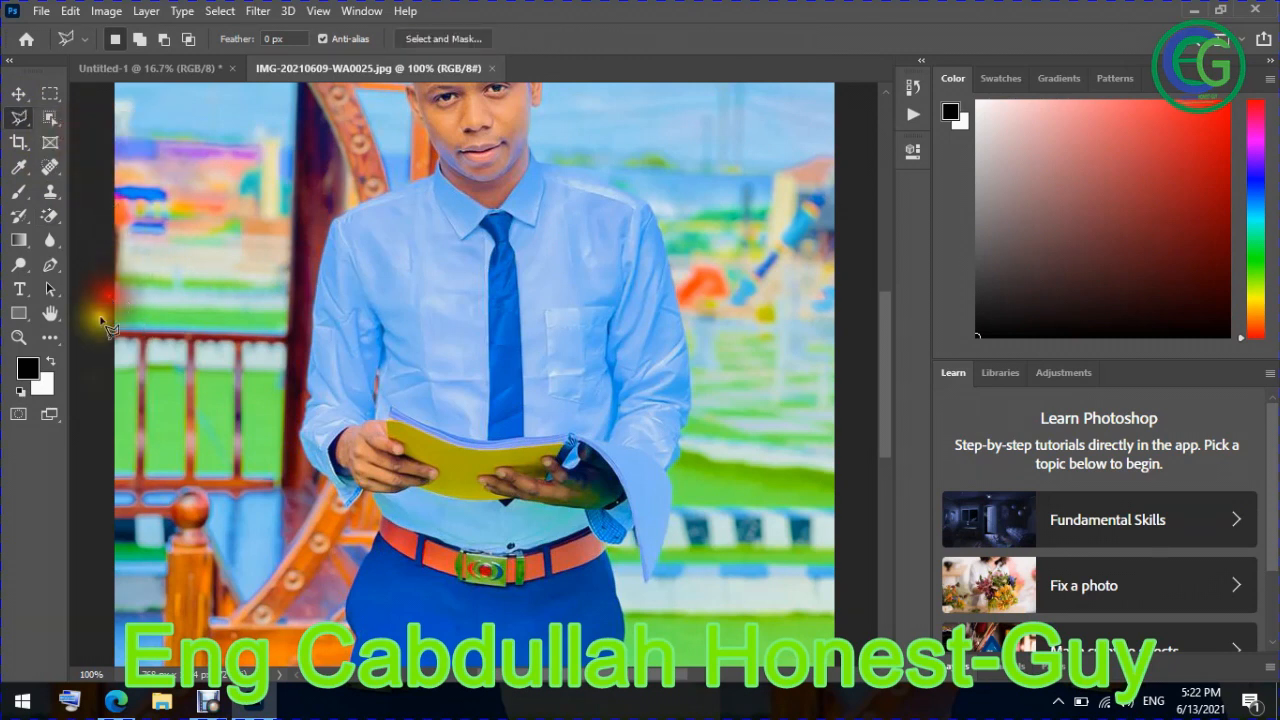
click(86, 541)
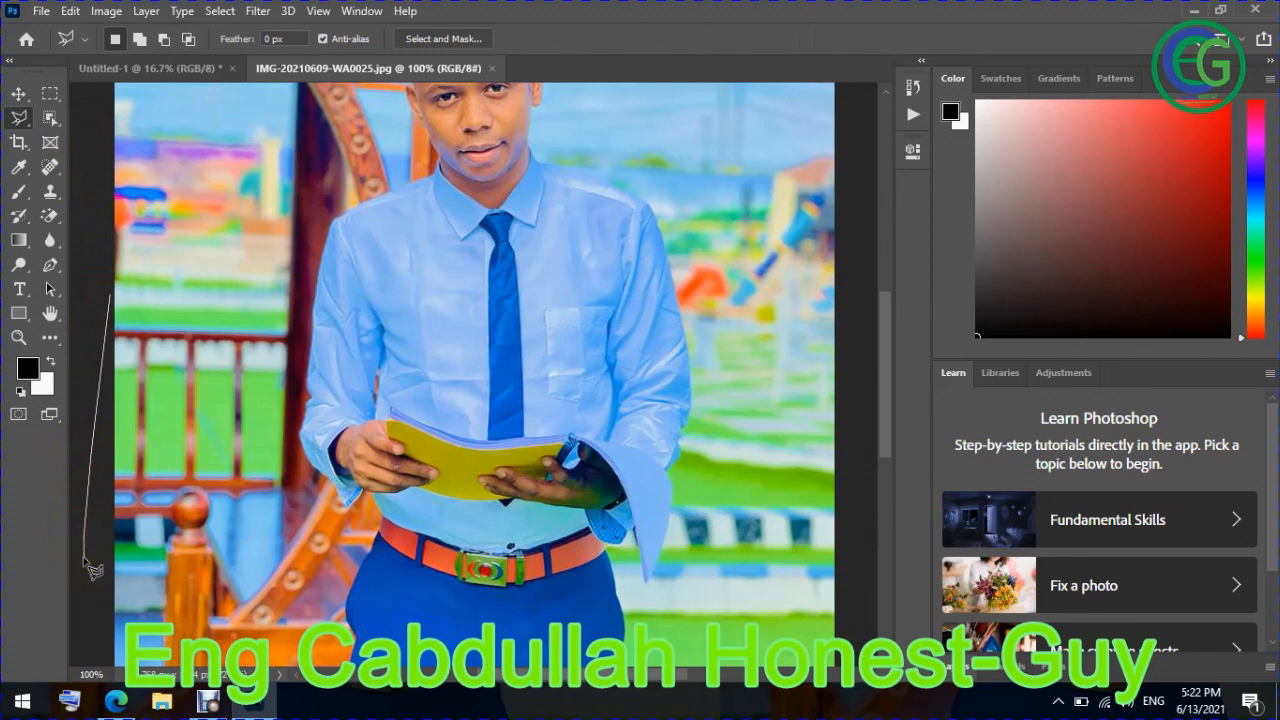
click(250, 573)
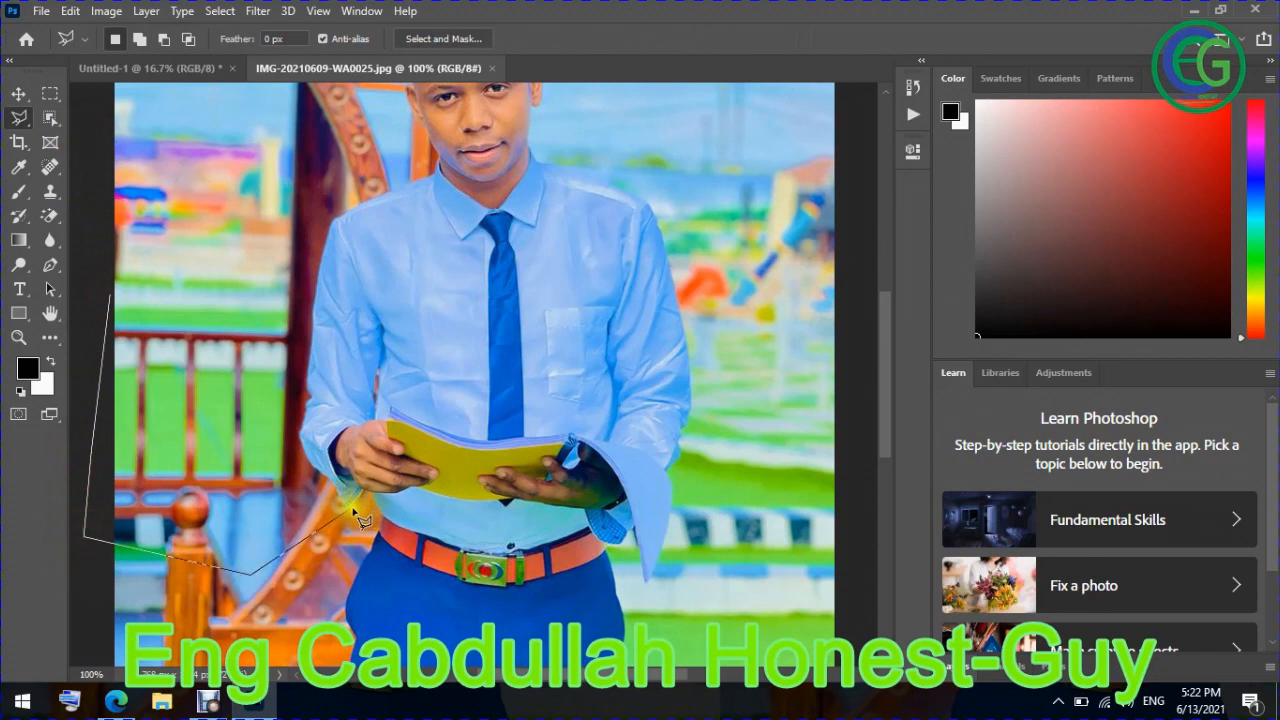
click(346, 499)
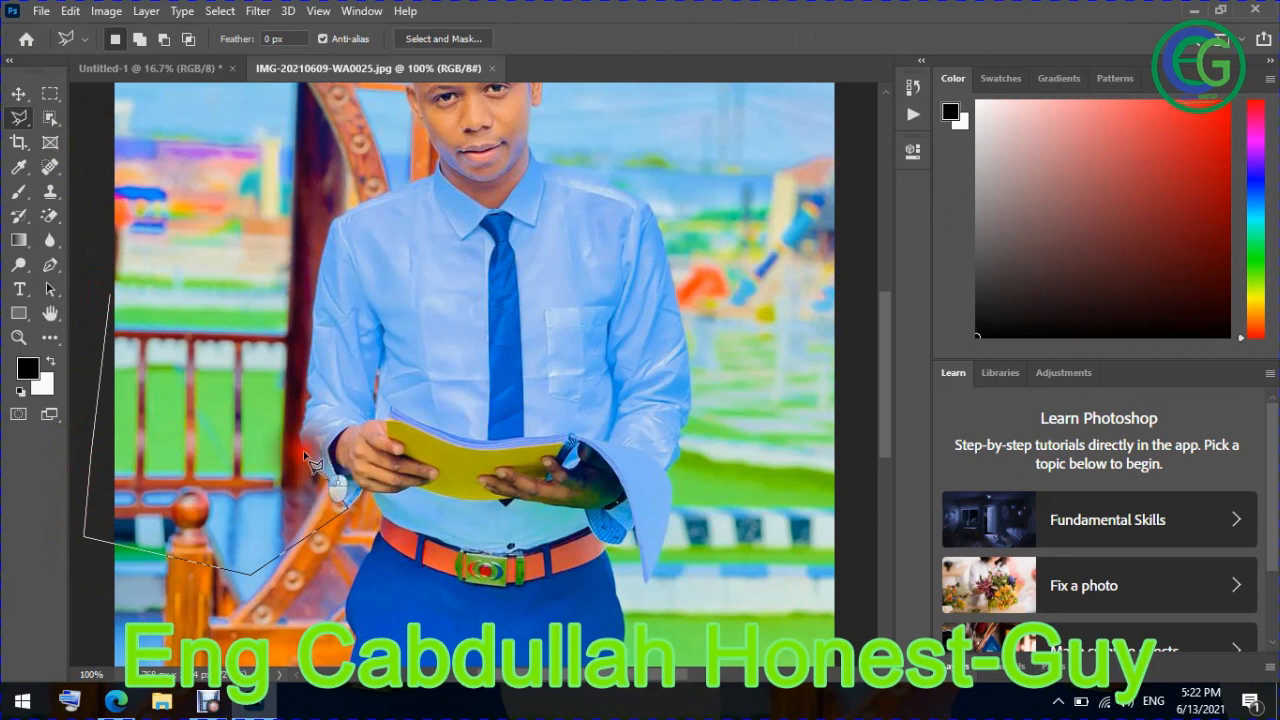
click(307, 411)
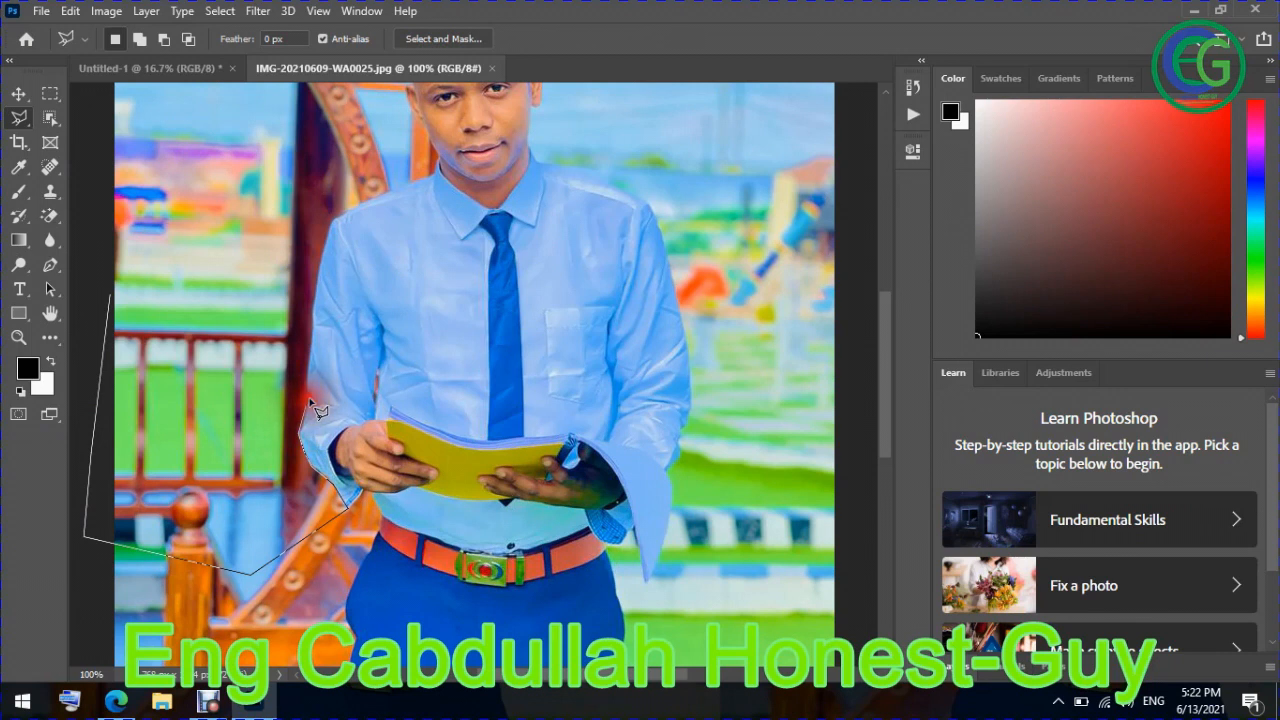
click(320, 301)
click(326, 234)
click(330, 218)
click(87, 233)
double_click(111, 327)
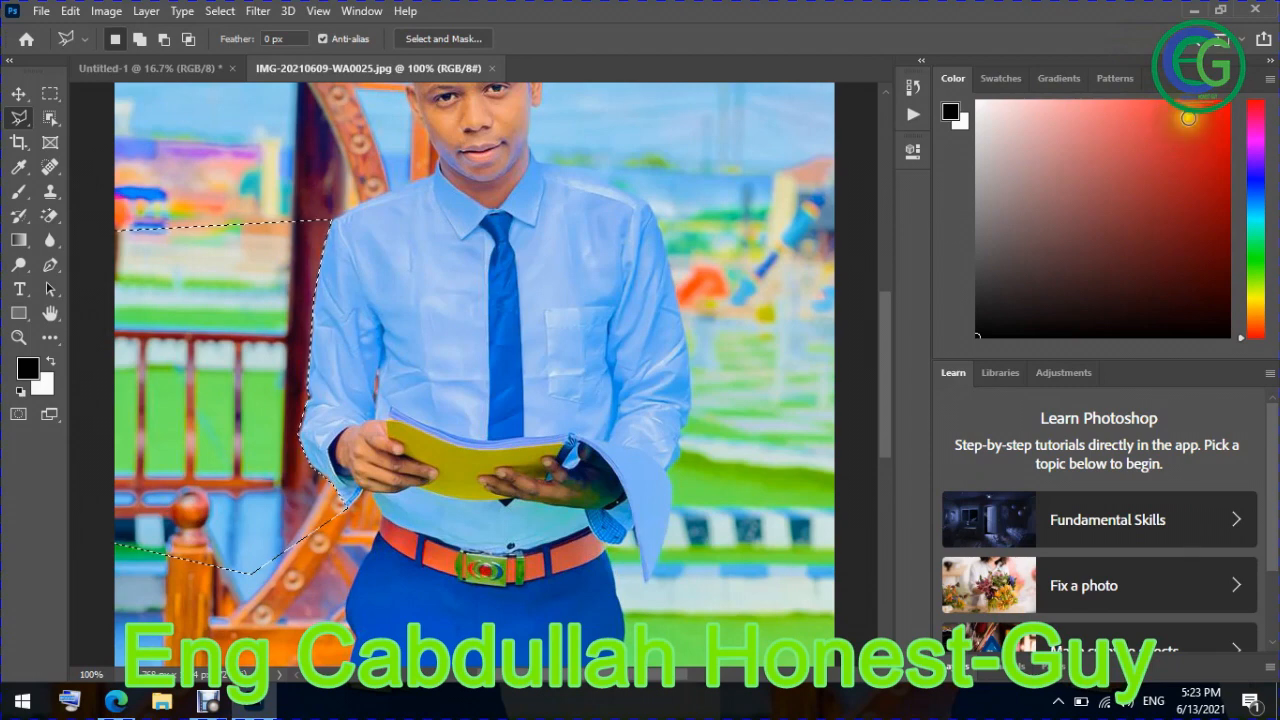
Collapse the Color and Learn panel groups to icons and look over the available workspaces
click(1268, 62)
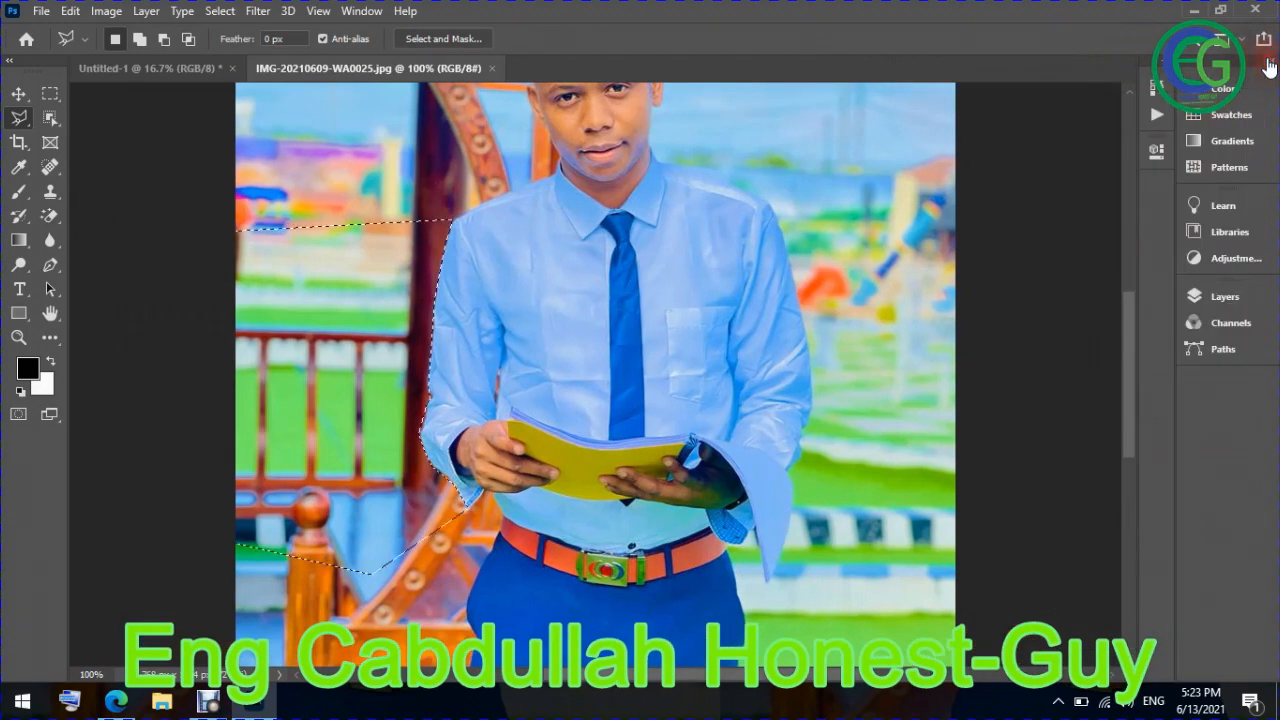
click(1242, 38)
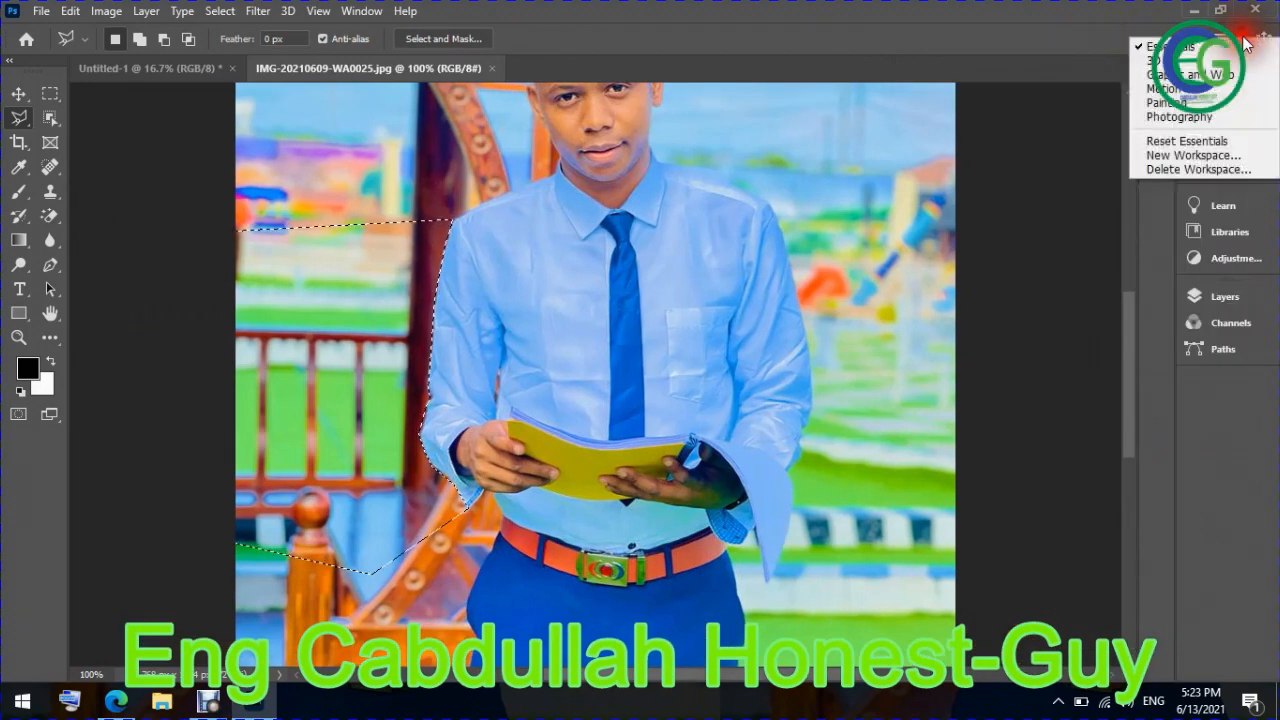
click(1058, 26)
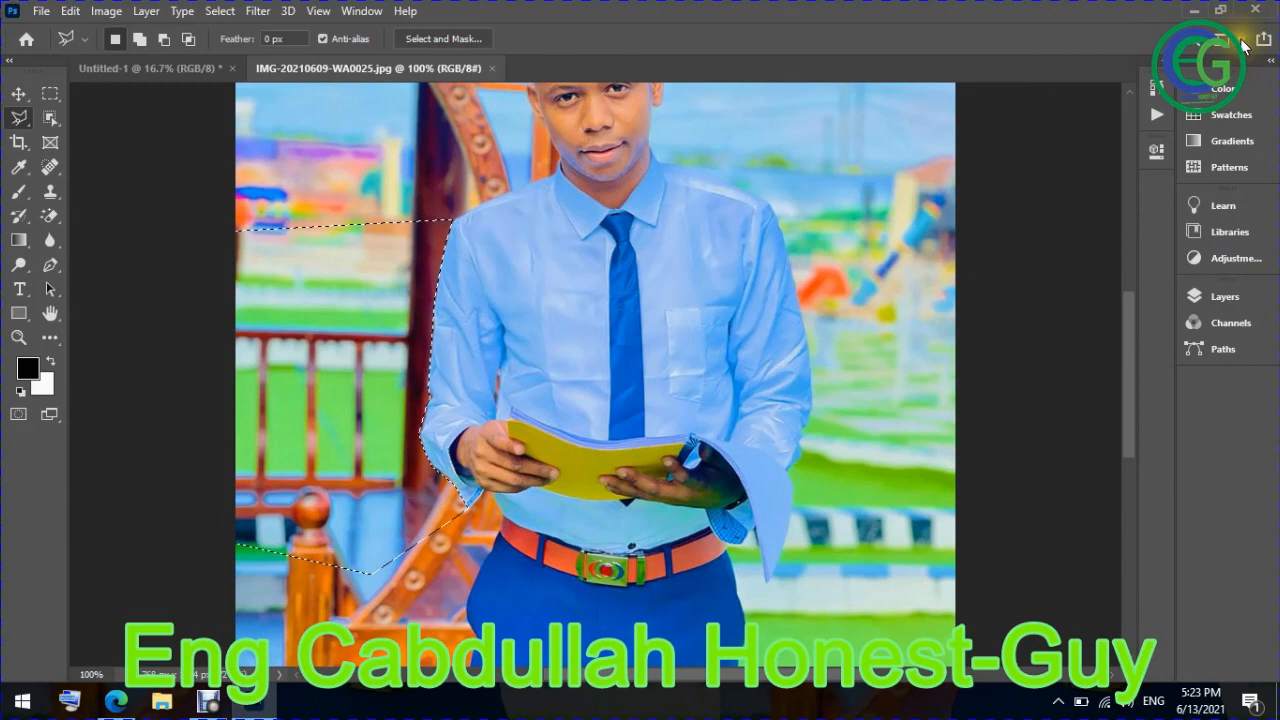
click(1242, 38)
click(1084, 38)
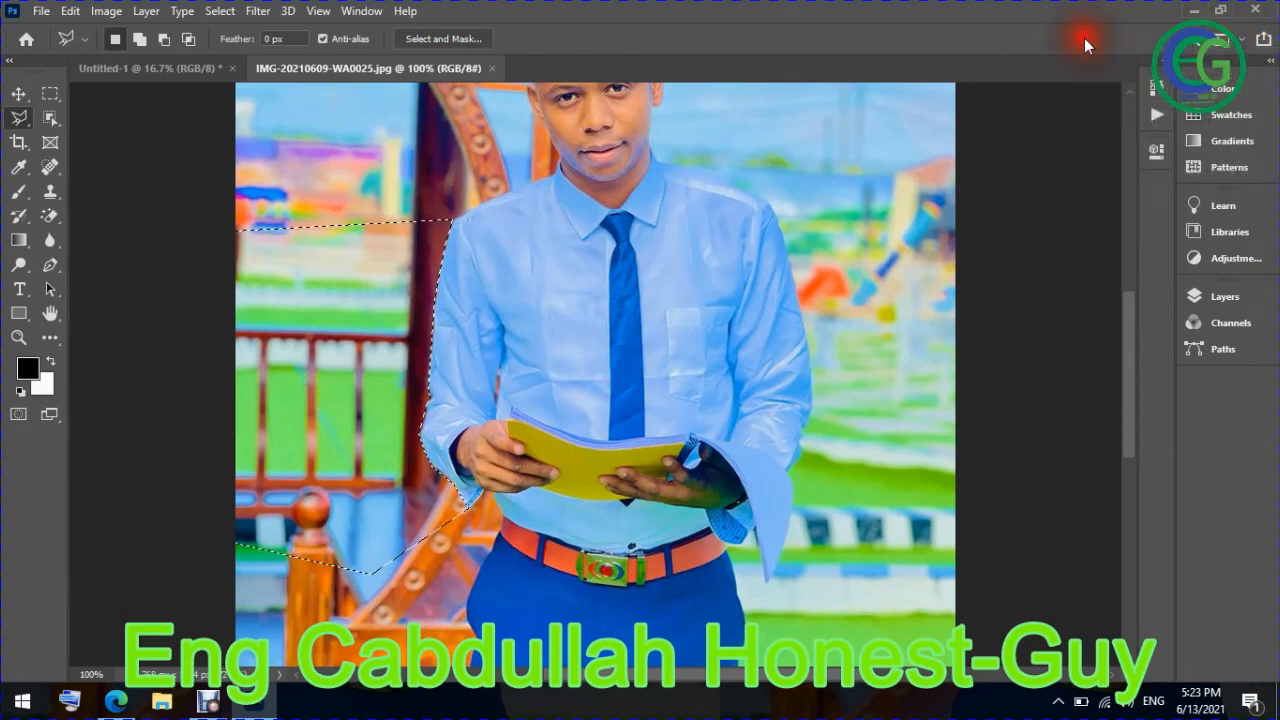
click(1236, 36)
click(1080, 40)
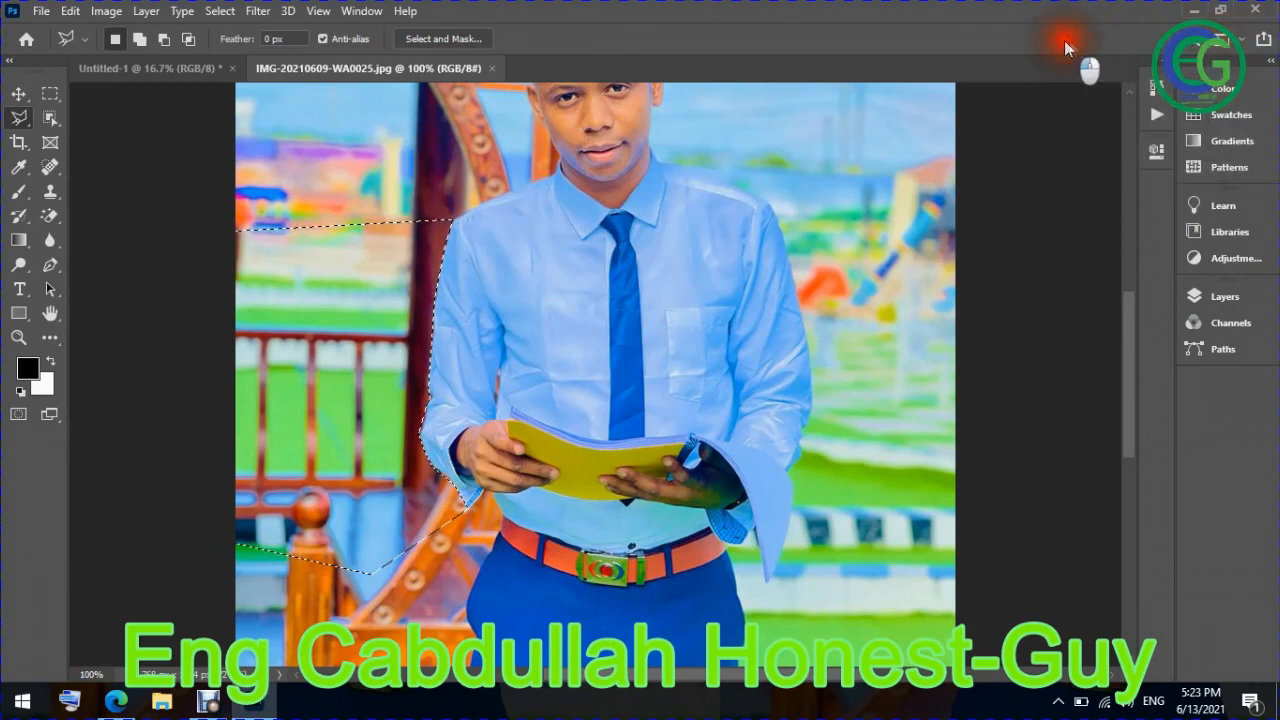
Switch to the 3D workspace and return to the Essentials workspace
click(1240, 40)
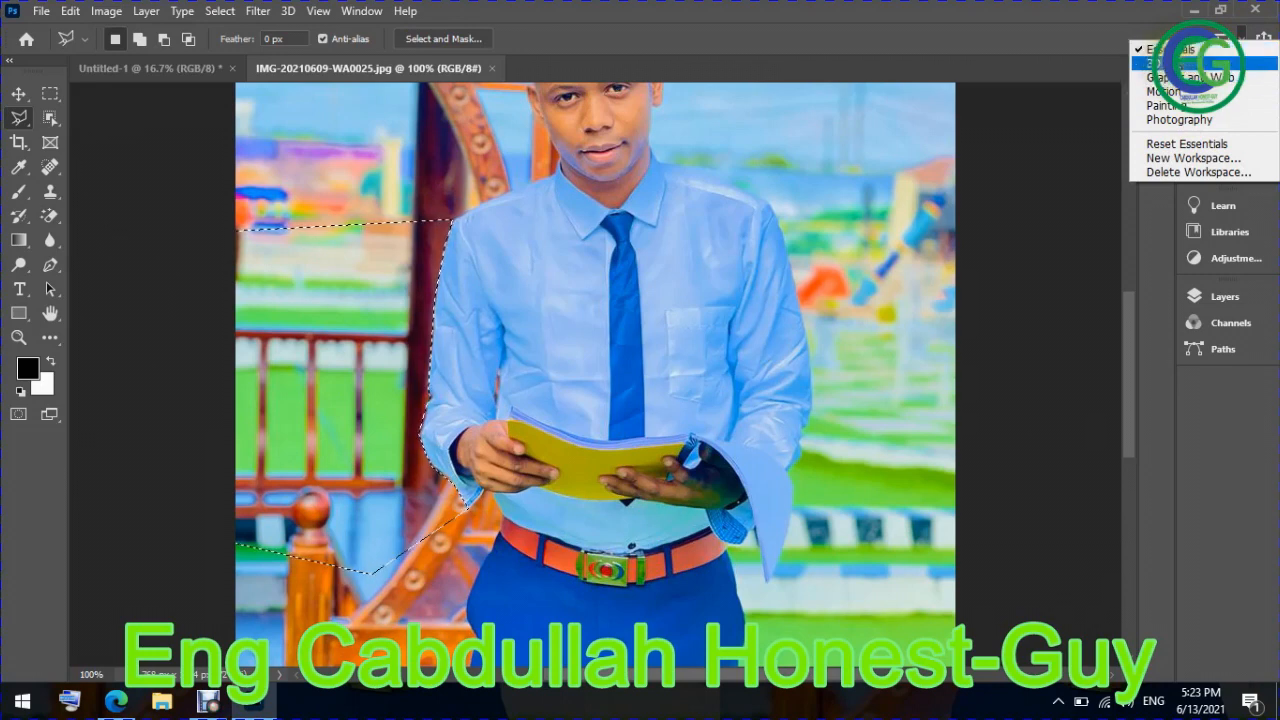
click(1180, 63)
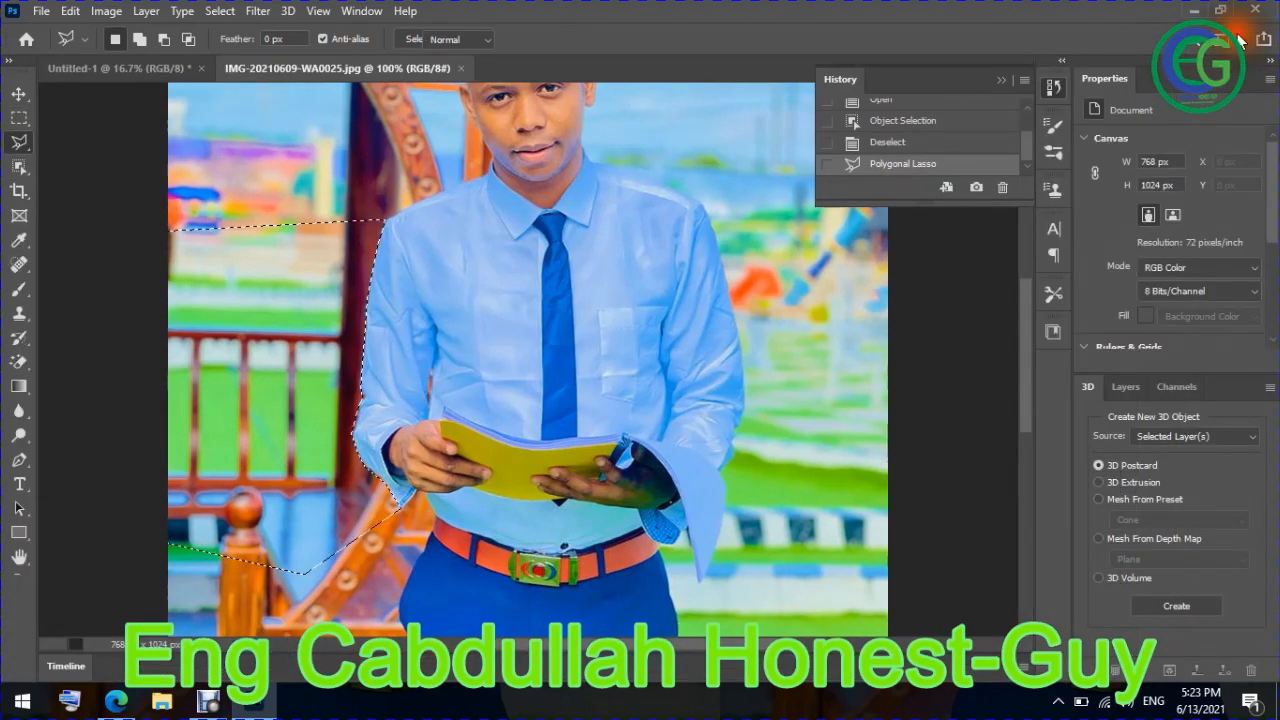
click(1240, 40)
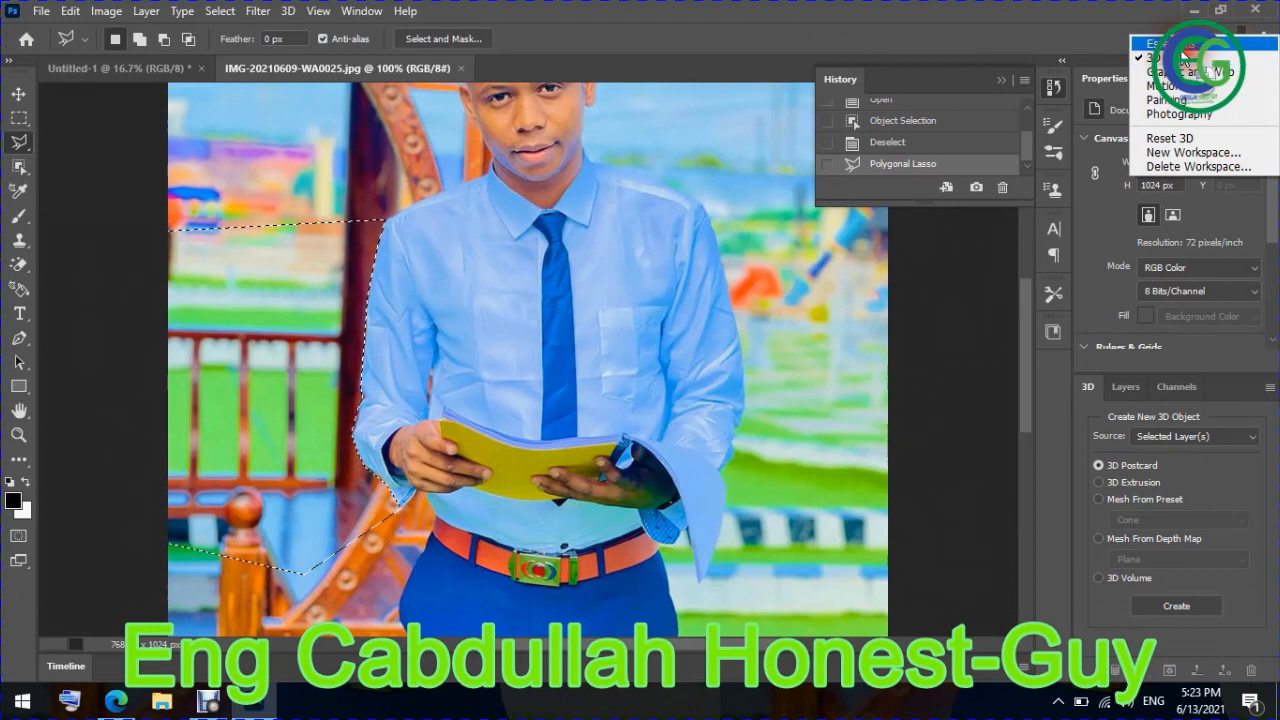
click(1165, 44)
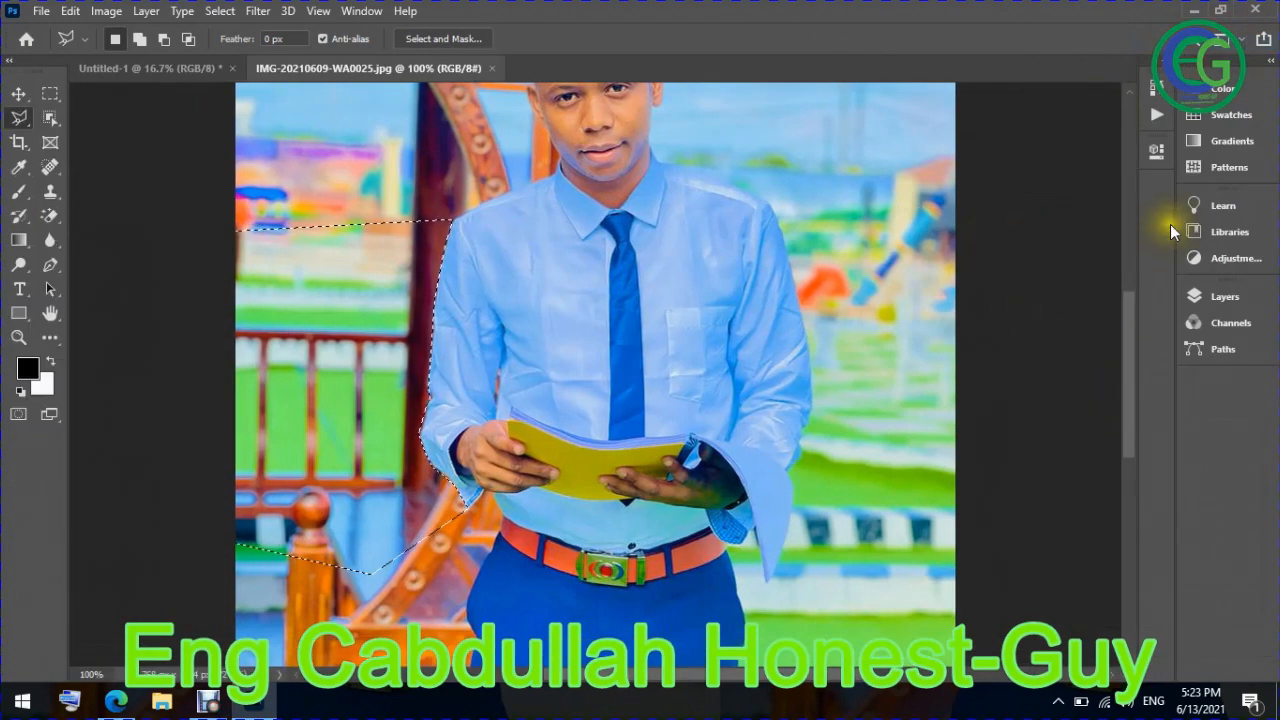
click(360, 11)
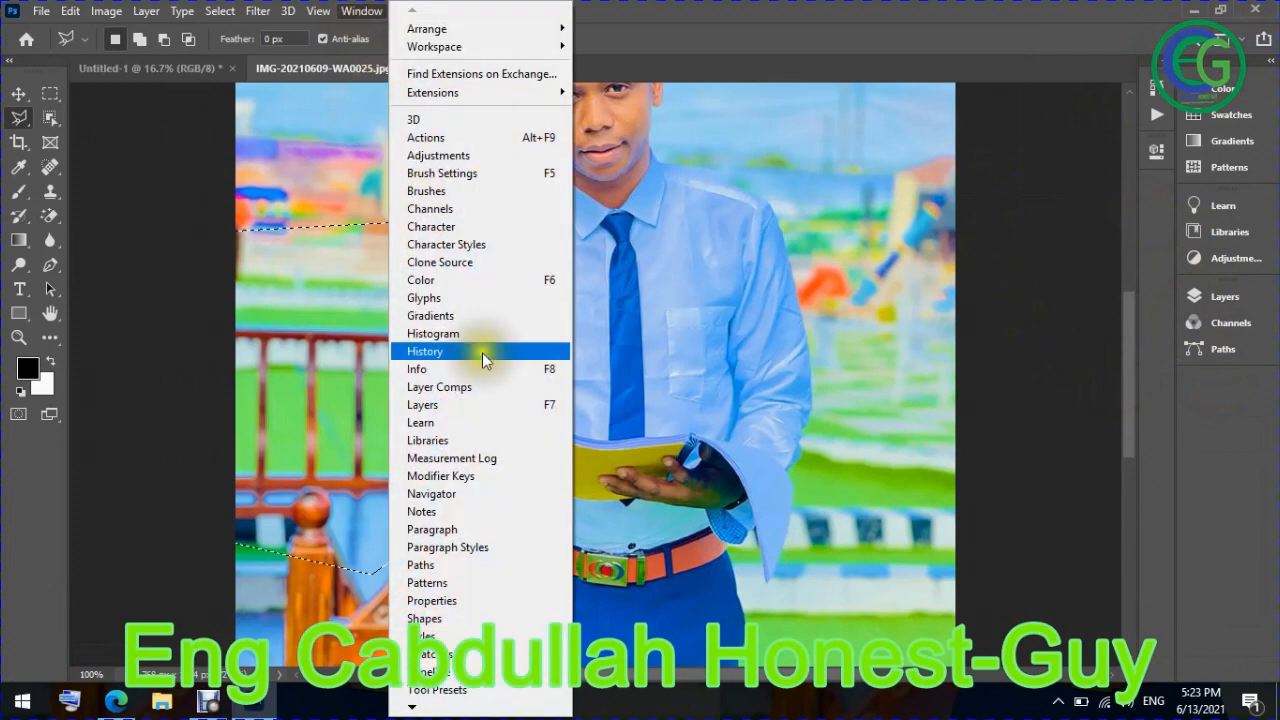
click(440, 406)
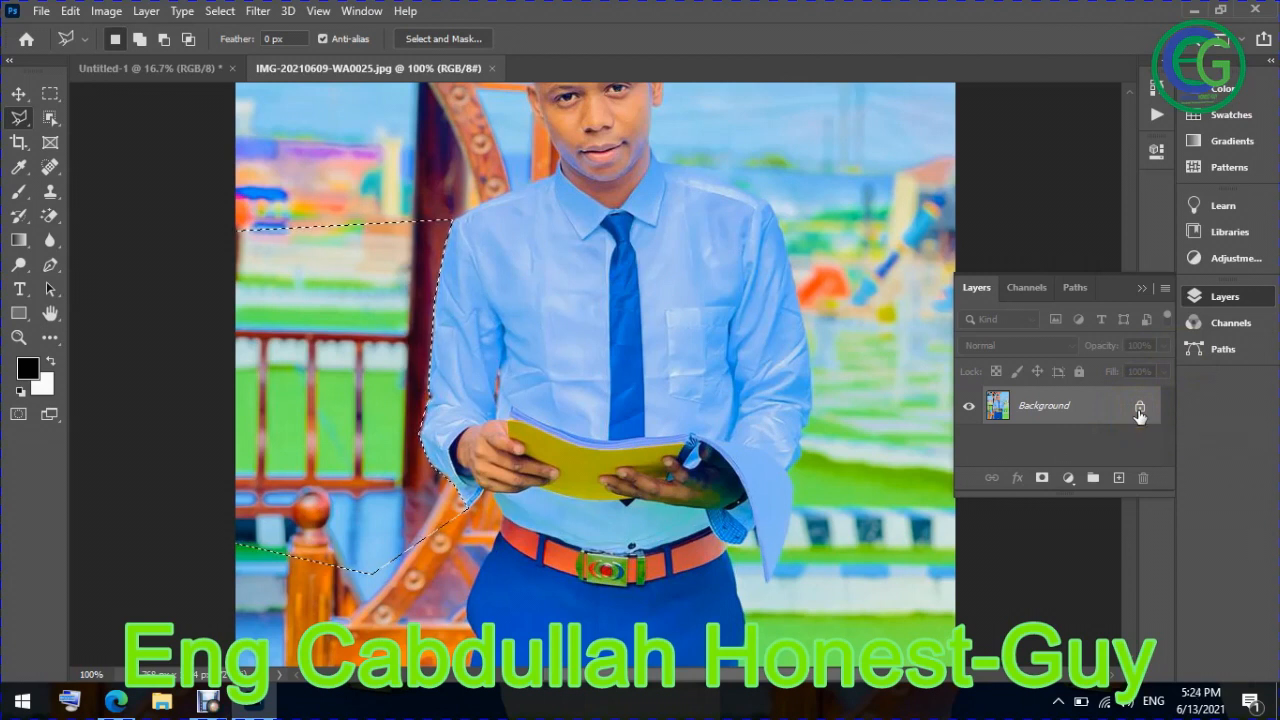
click(1145, 293)
key(shift+F5)
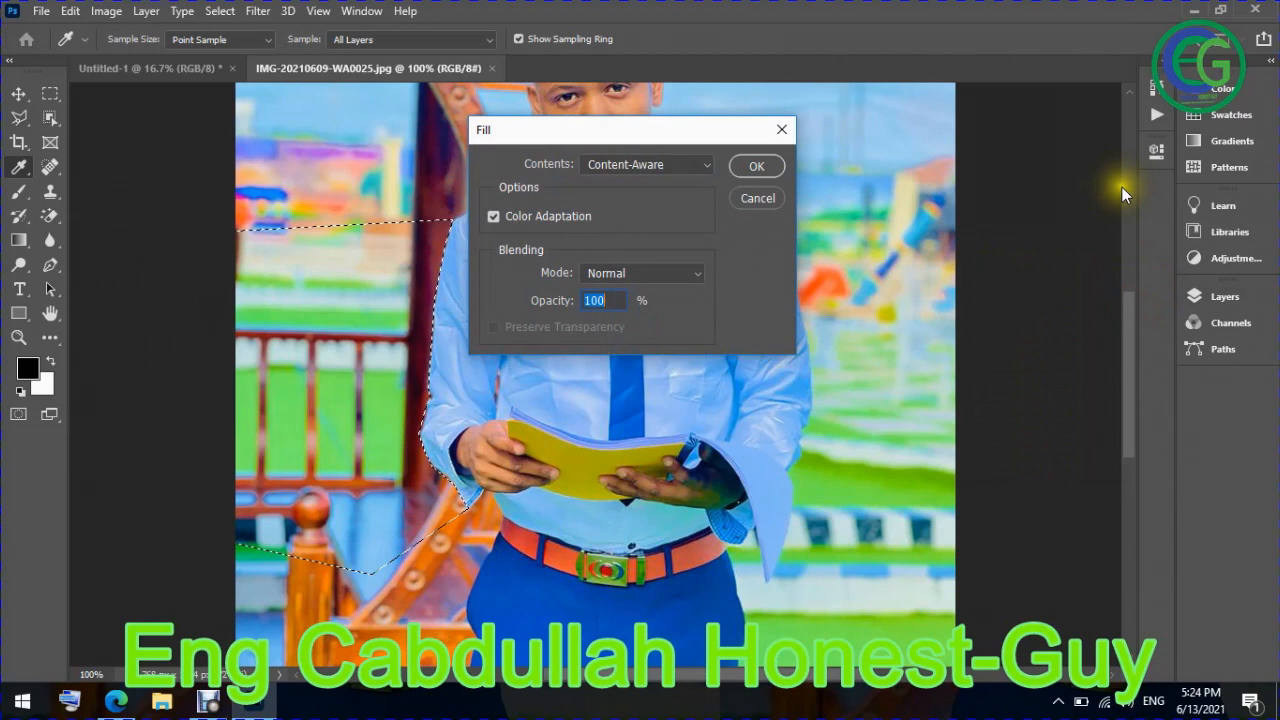
click(777, 133)
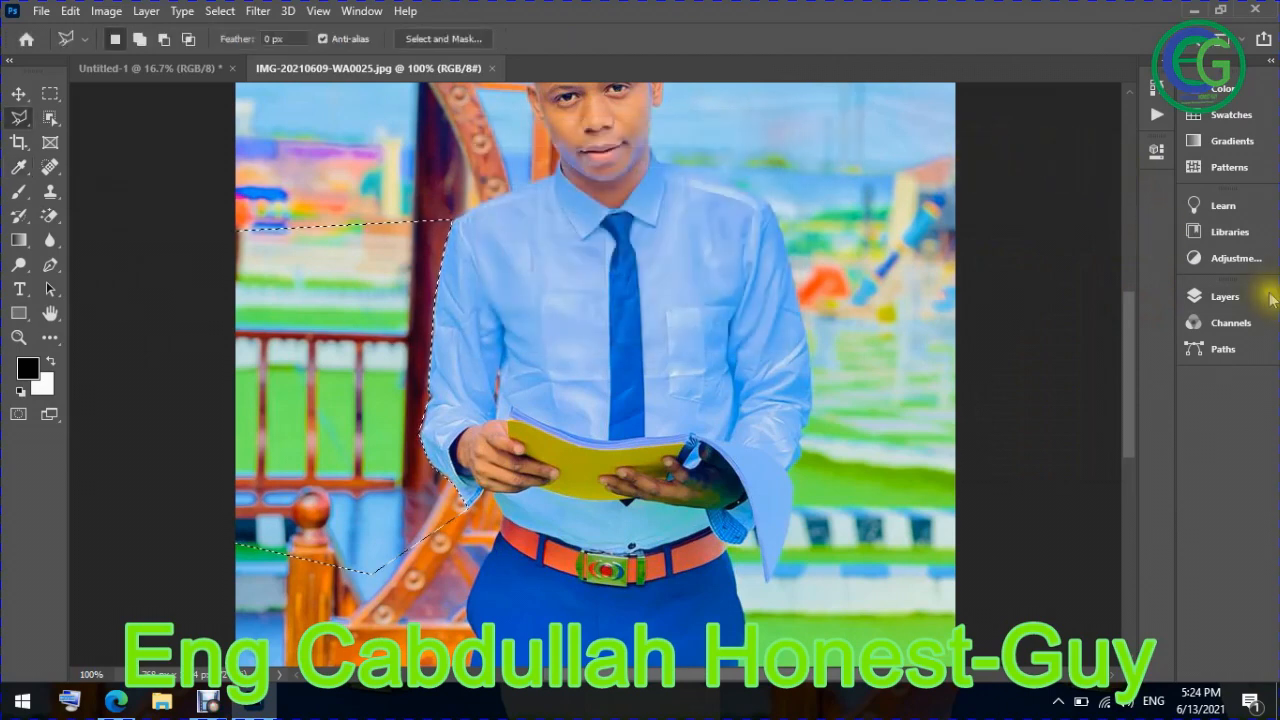
Unlock the Background layer and delete the selected background beside the man's sleeve and shoulder
click(1206, 296)
click(1140, 406)
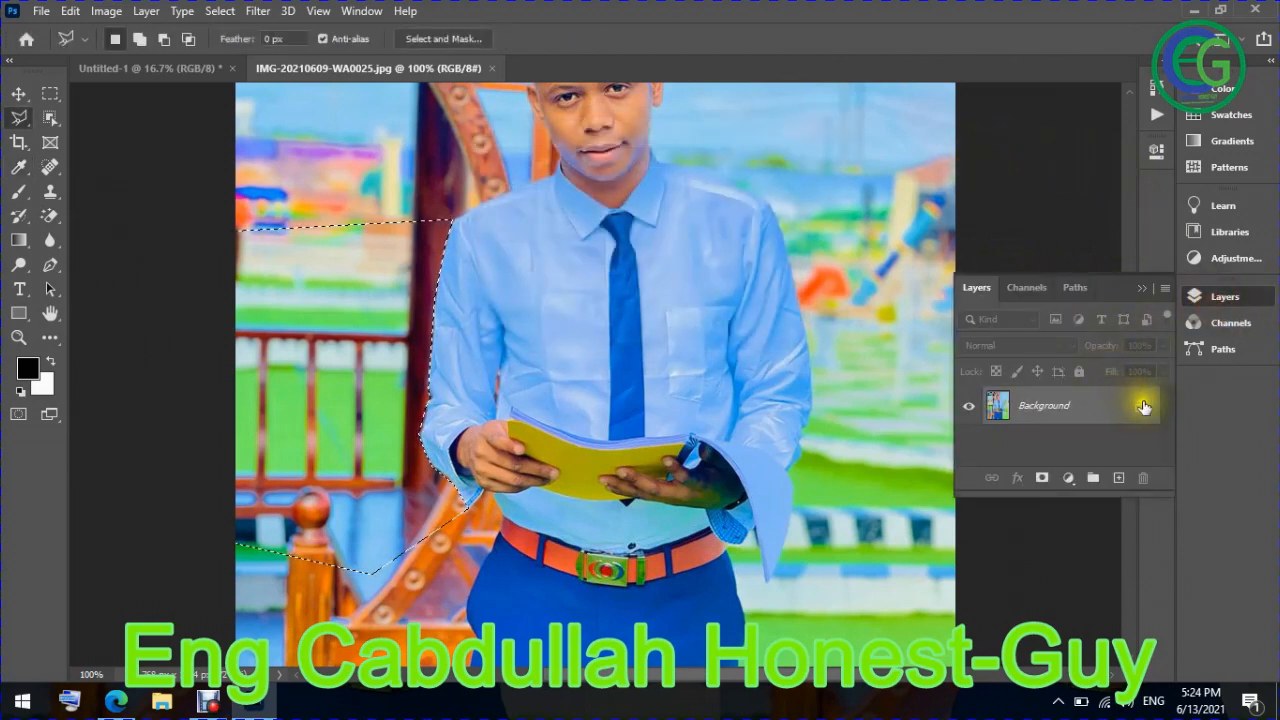
click(1136, 290)
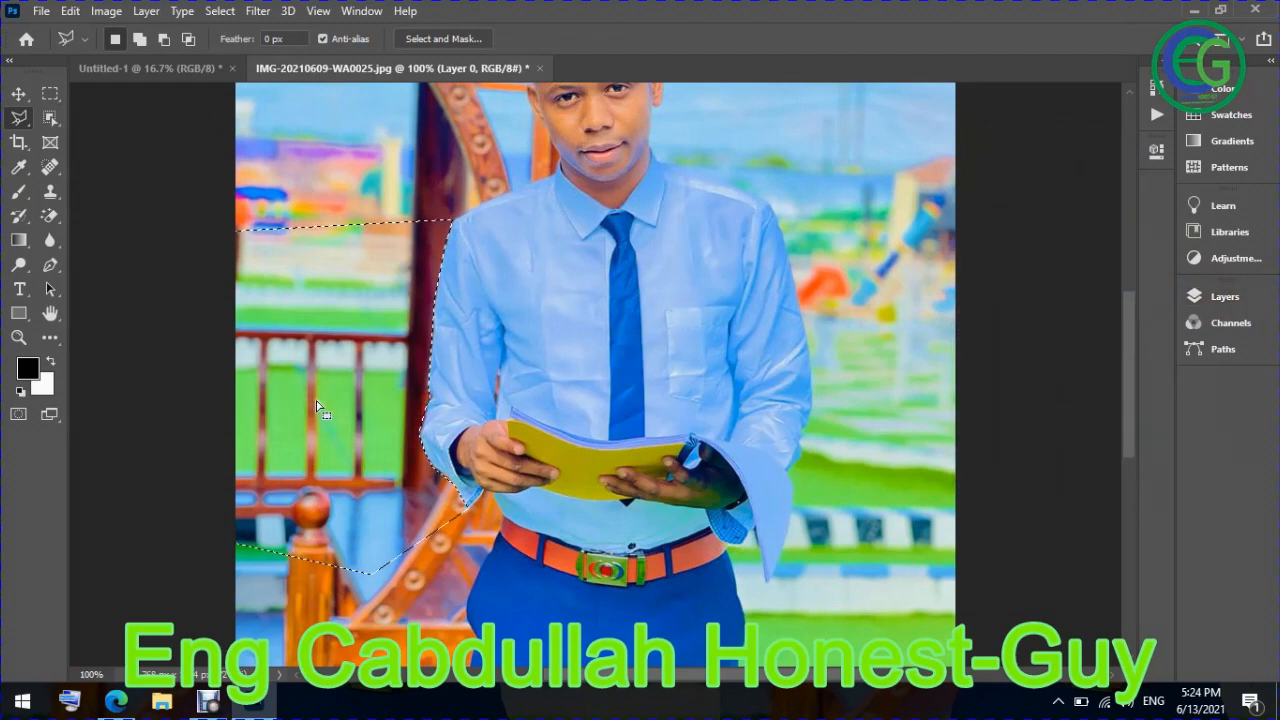
key(Delete)
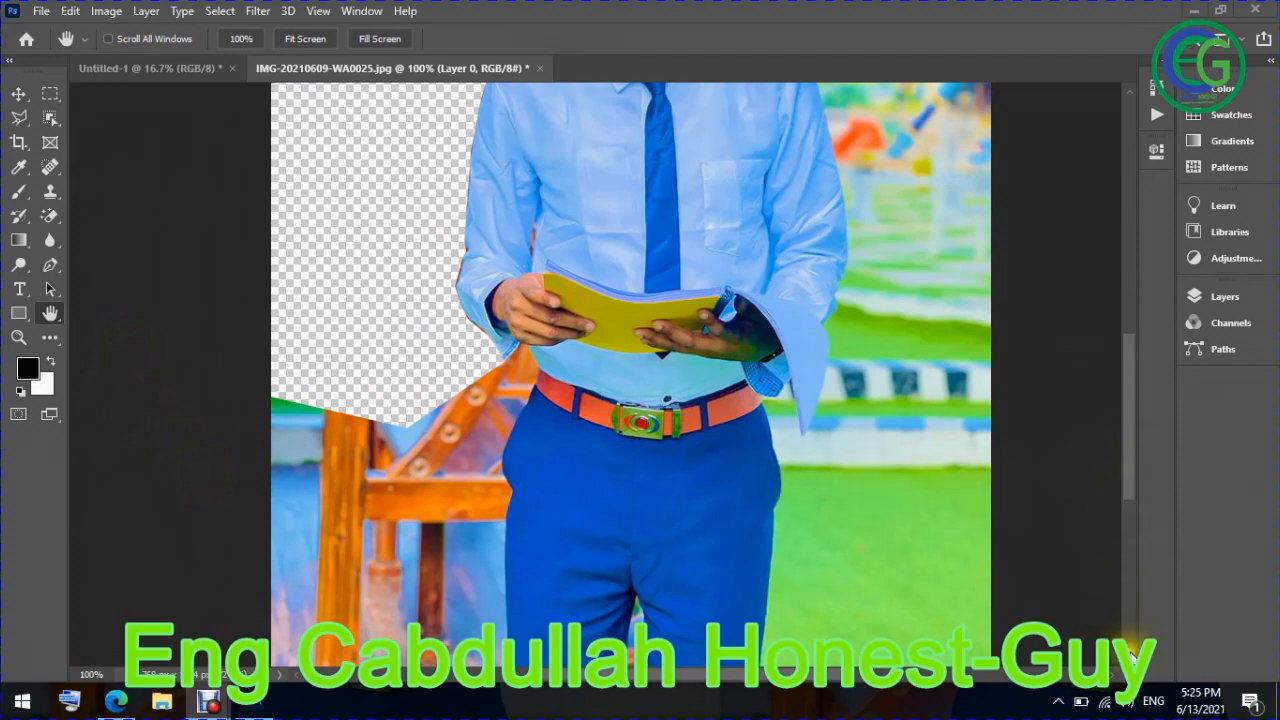
Start a Polygonal Lasso outline outside the photo's lower-left corner, running below the photo to the man's trouser leg
scroll(1135, 645, down, 3)
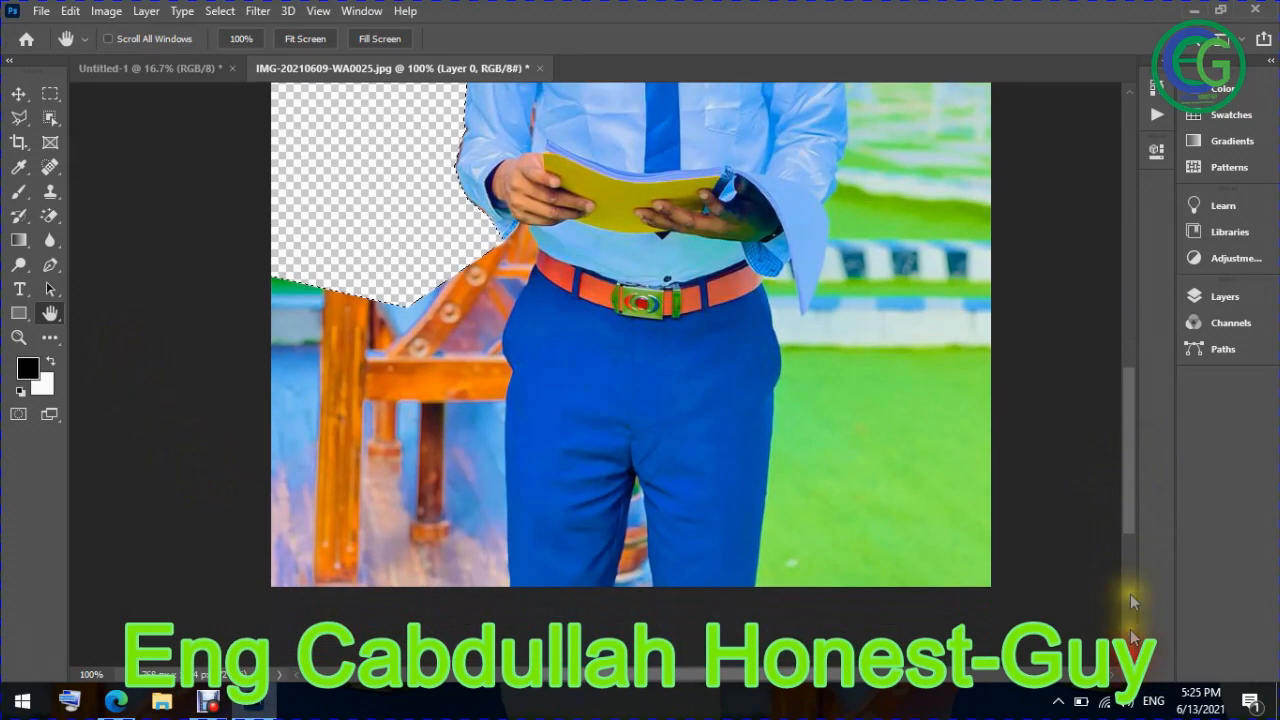
drag(598, 428, 668, 218)
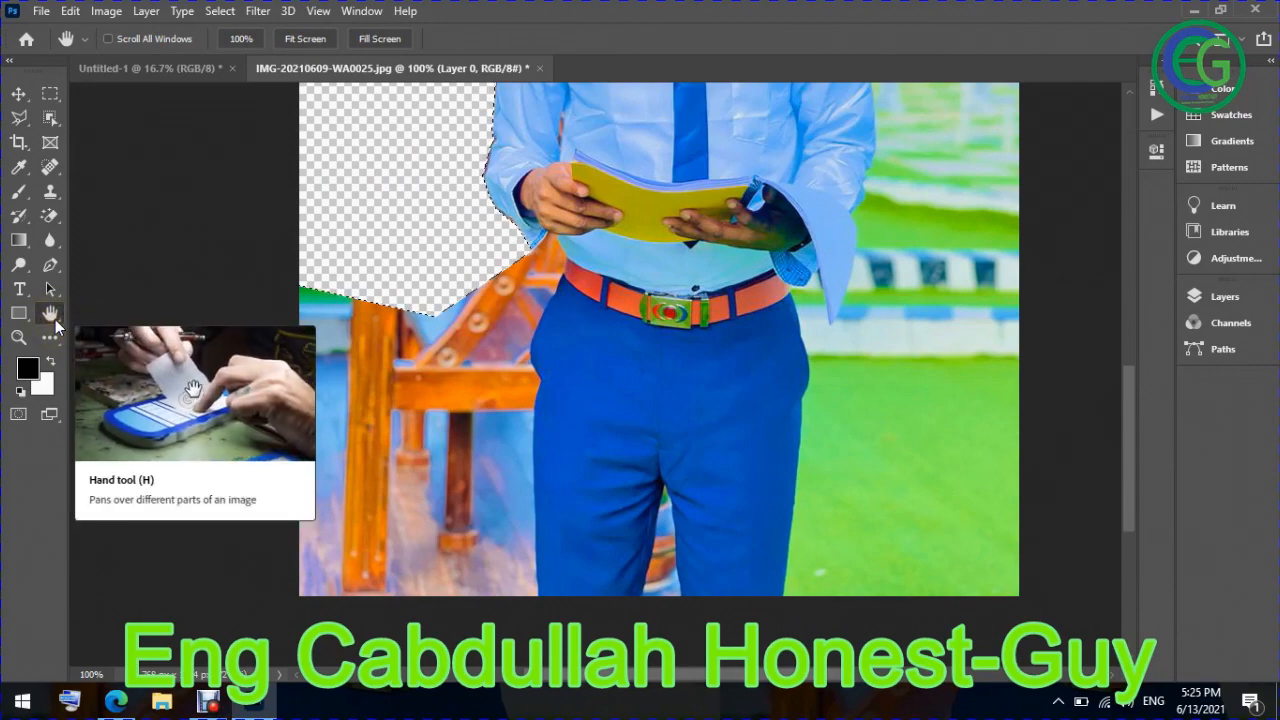
drag(620, 448, 560, 441)
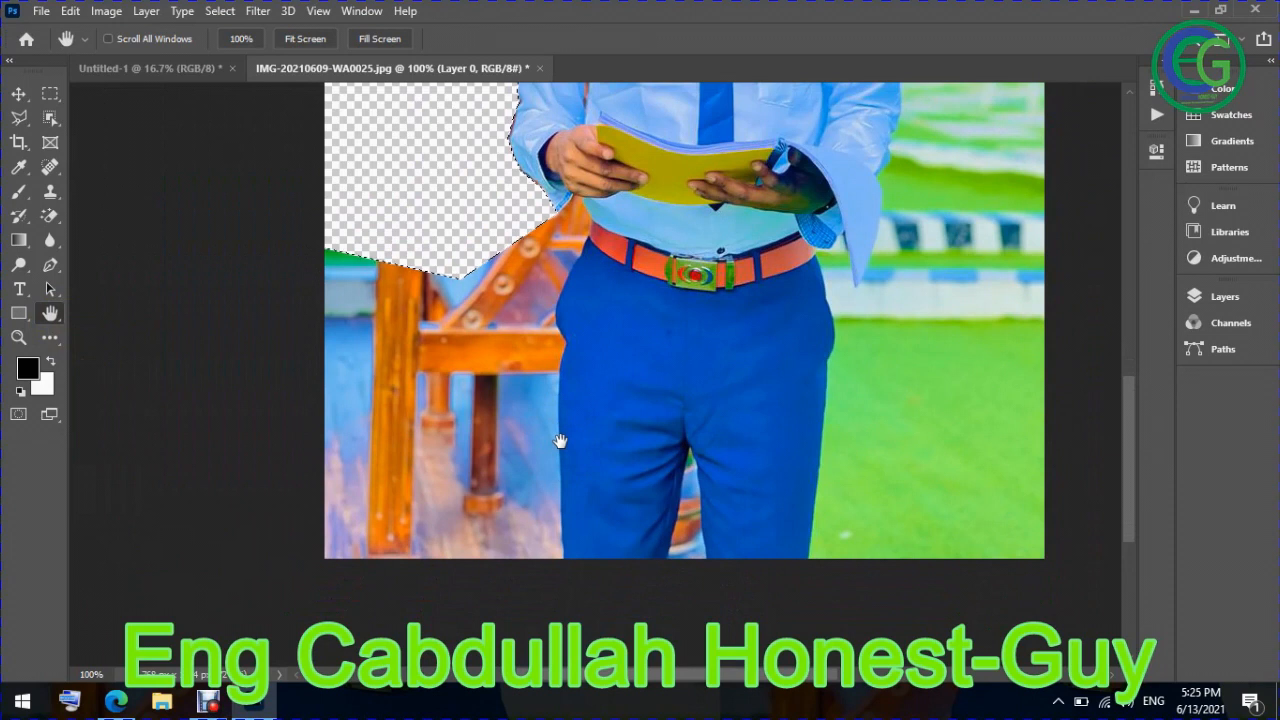
key(l)
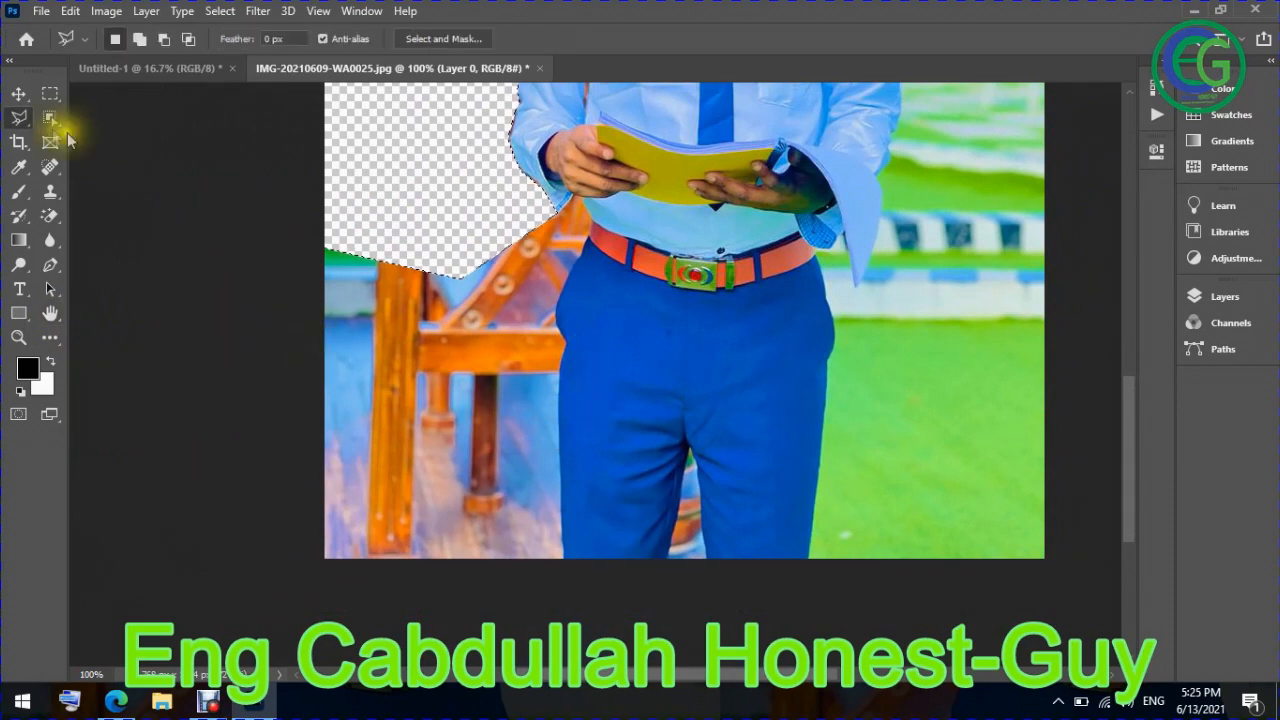
right_click(24, 120)
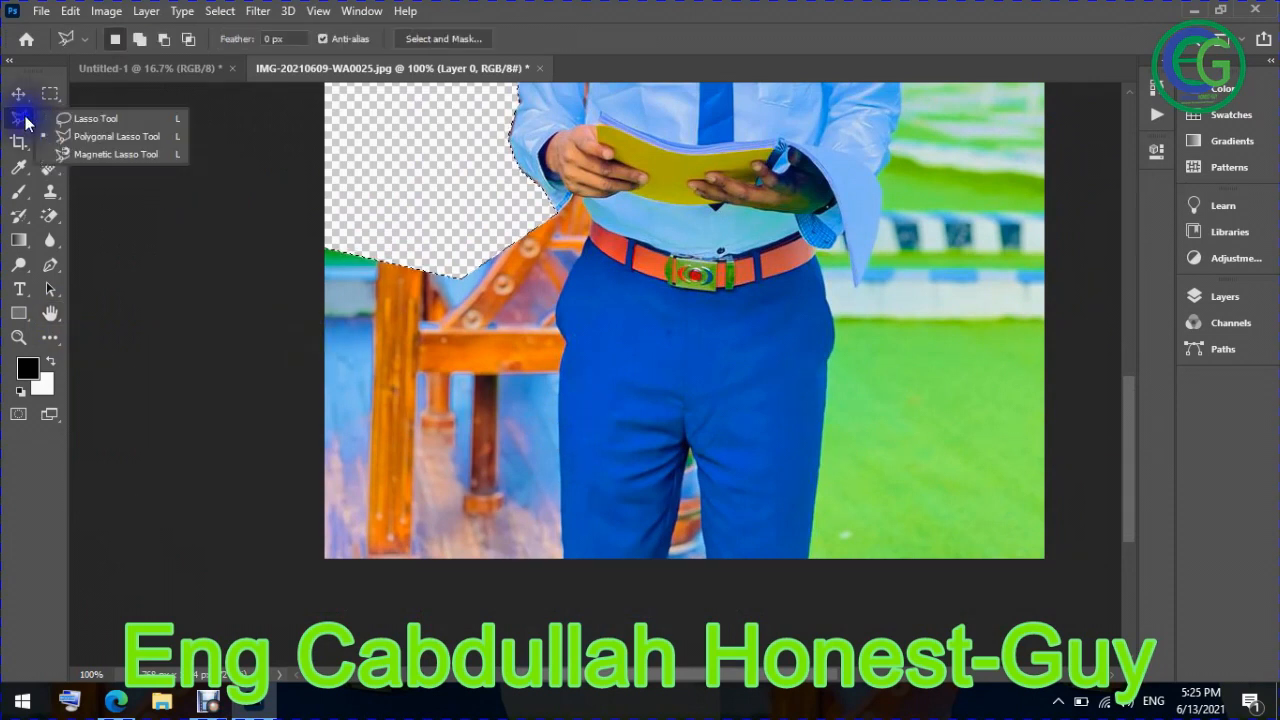
click(81, 138)
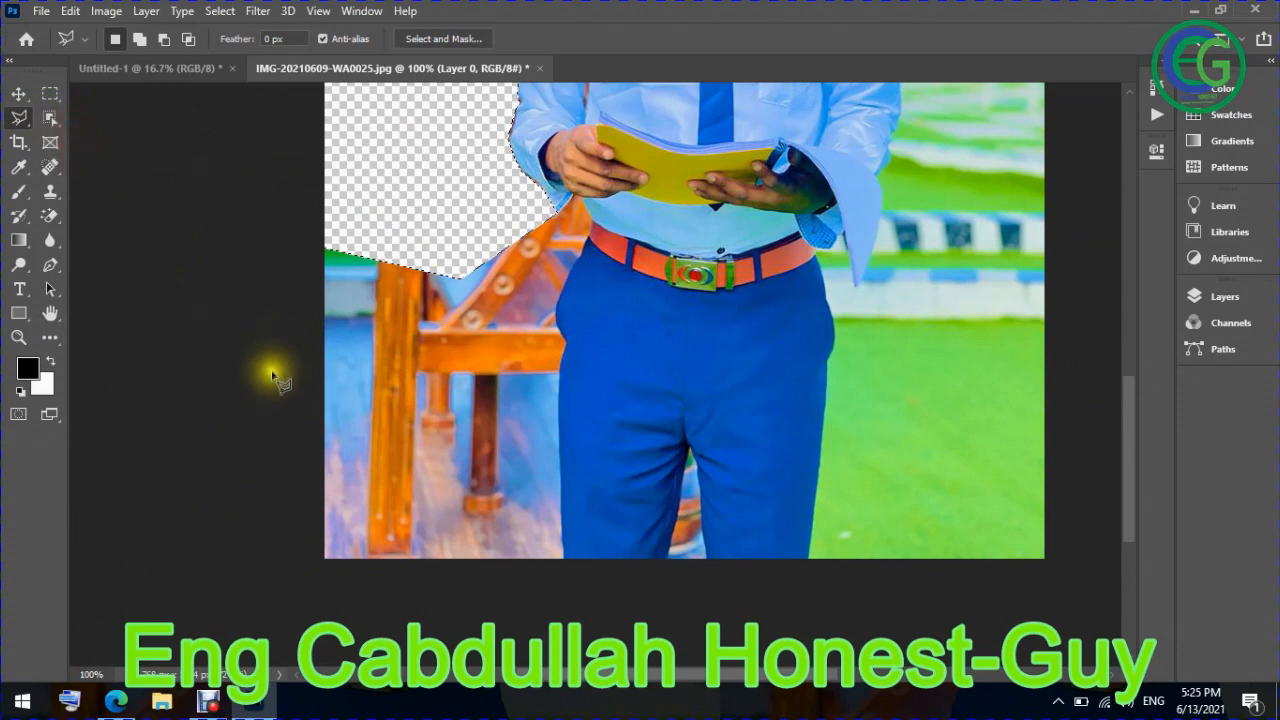
mouse_move(273, 255)
mouse_down()
mouse_move(278, 595)
mouse_move(583, 632)
mouse_move(566, 562)
mouse_up()
click(565, 562)
click(559, 421)
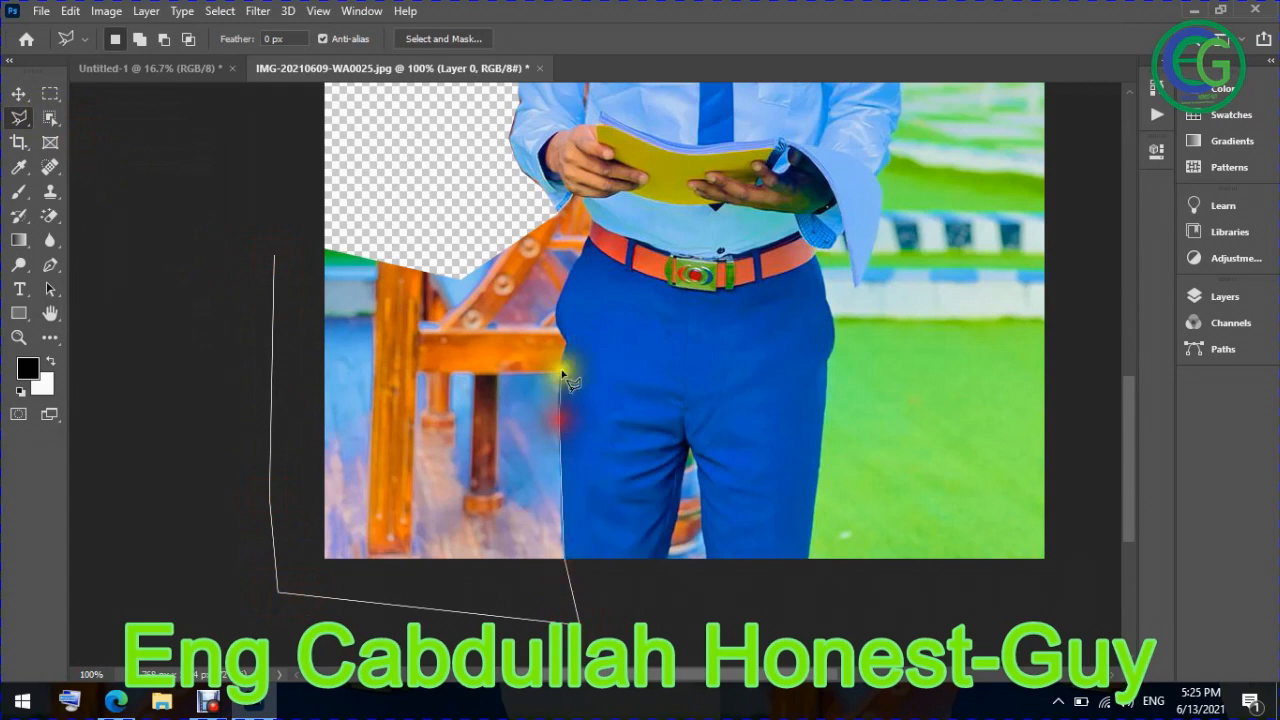
Continue the lasso outline up the outer edge of the trousers, past the hip to the belt
click(559, 338)
click(565, 342)
click(556, 308)
click(567, 270)
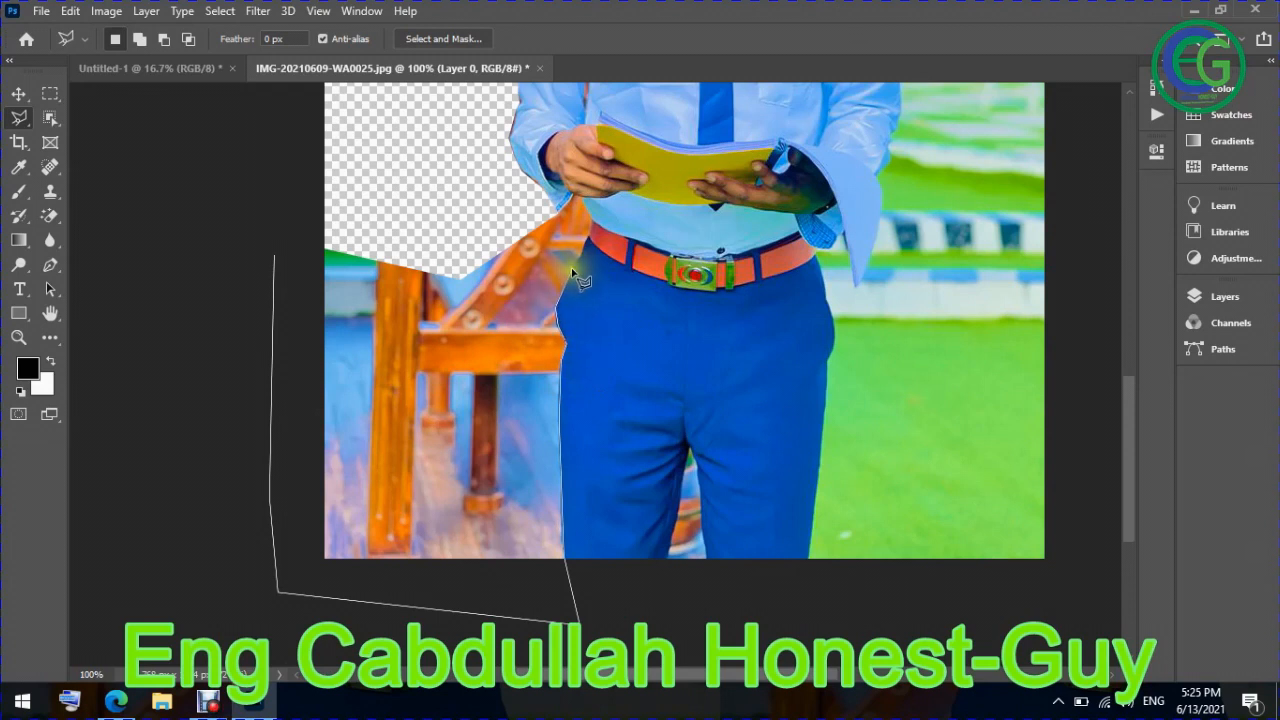
click(584, 242)
click(585, 246)
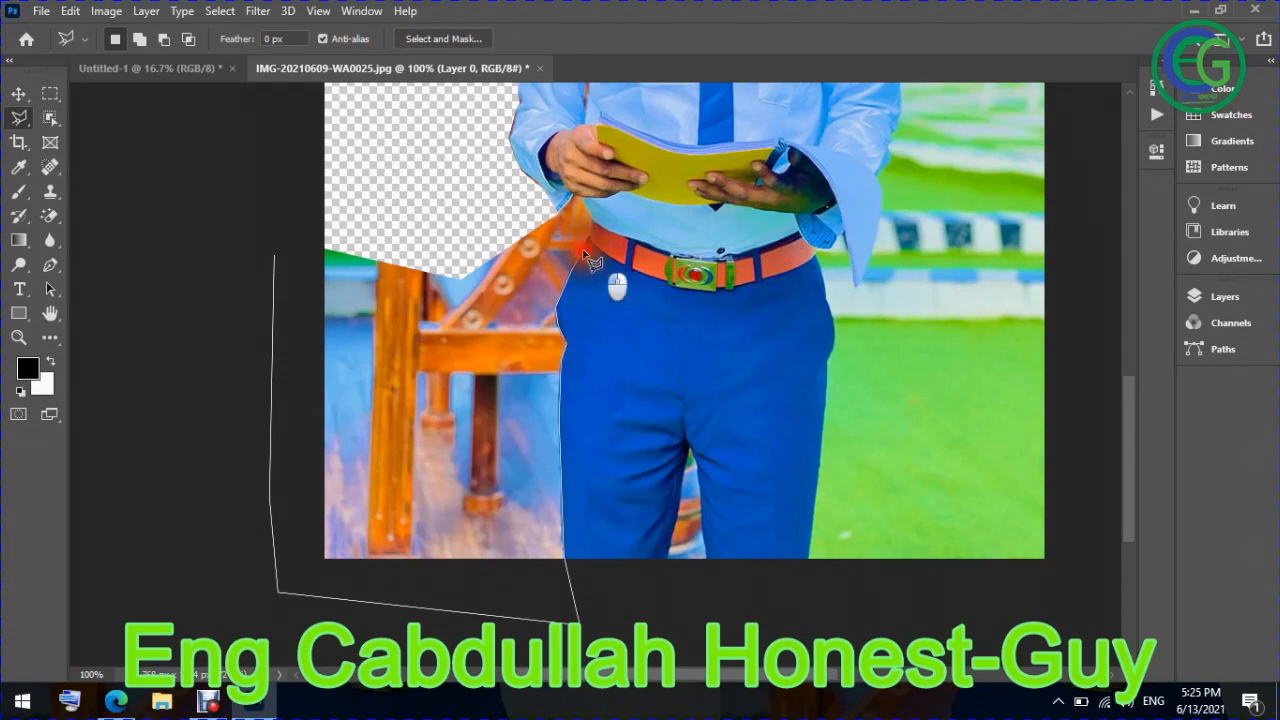
click(588, 230)
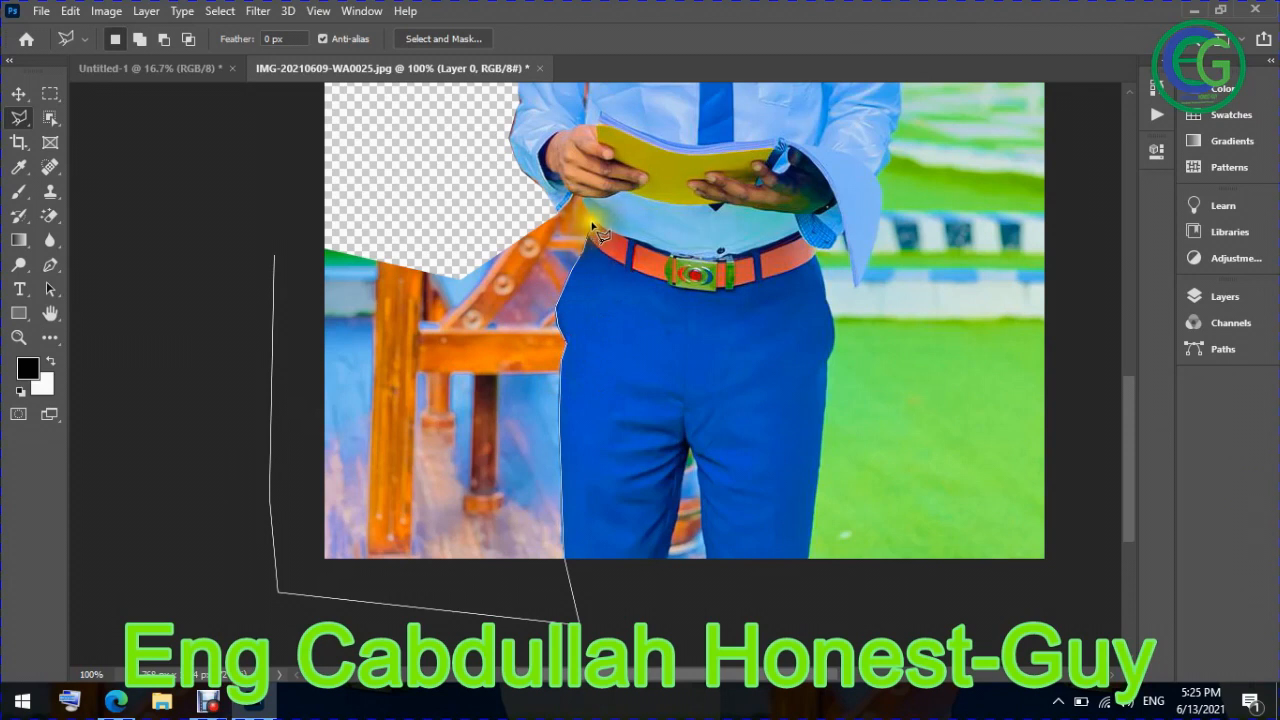
Close the lasso outline below the sleeve and beyond the photo's left edge, and delete the background beside the trousers
click(586, 208)
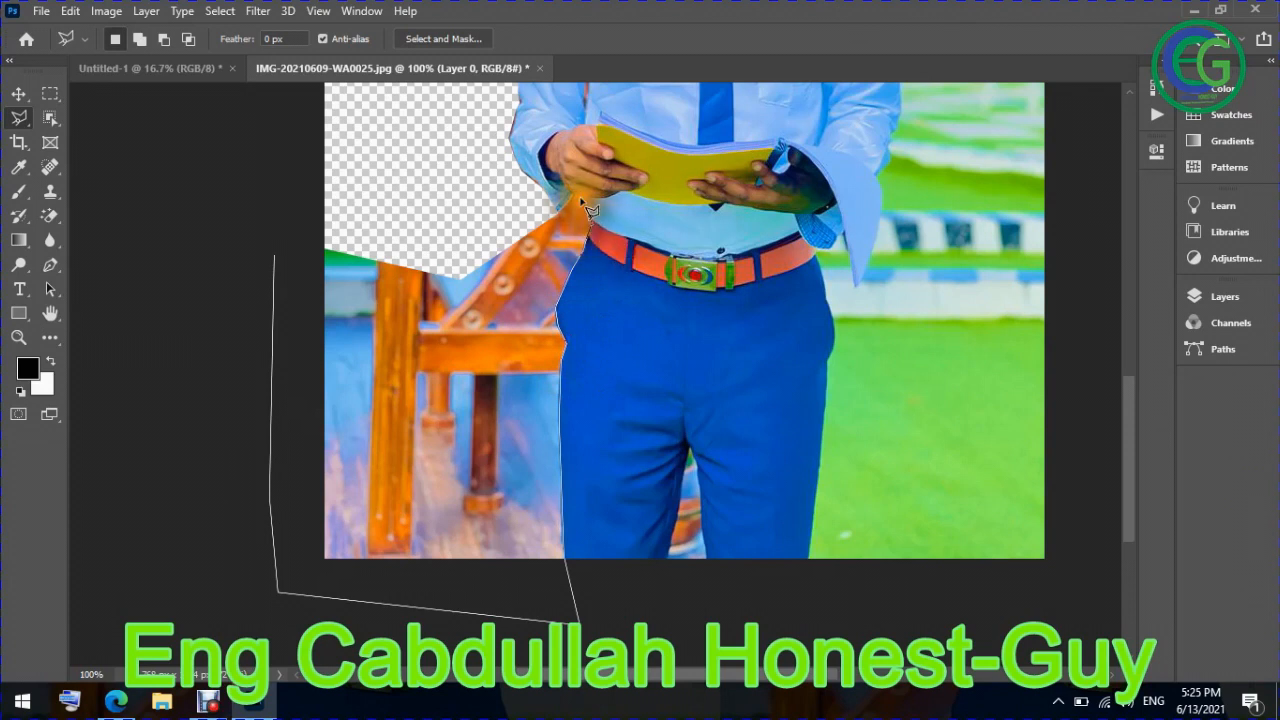
click(567, 215)
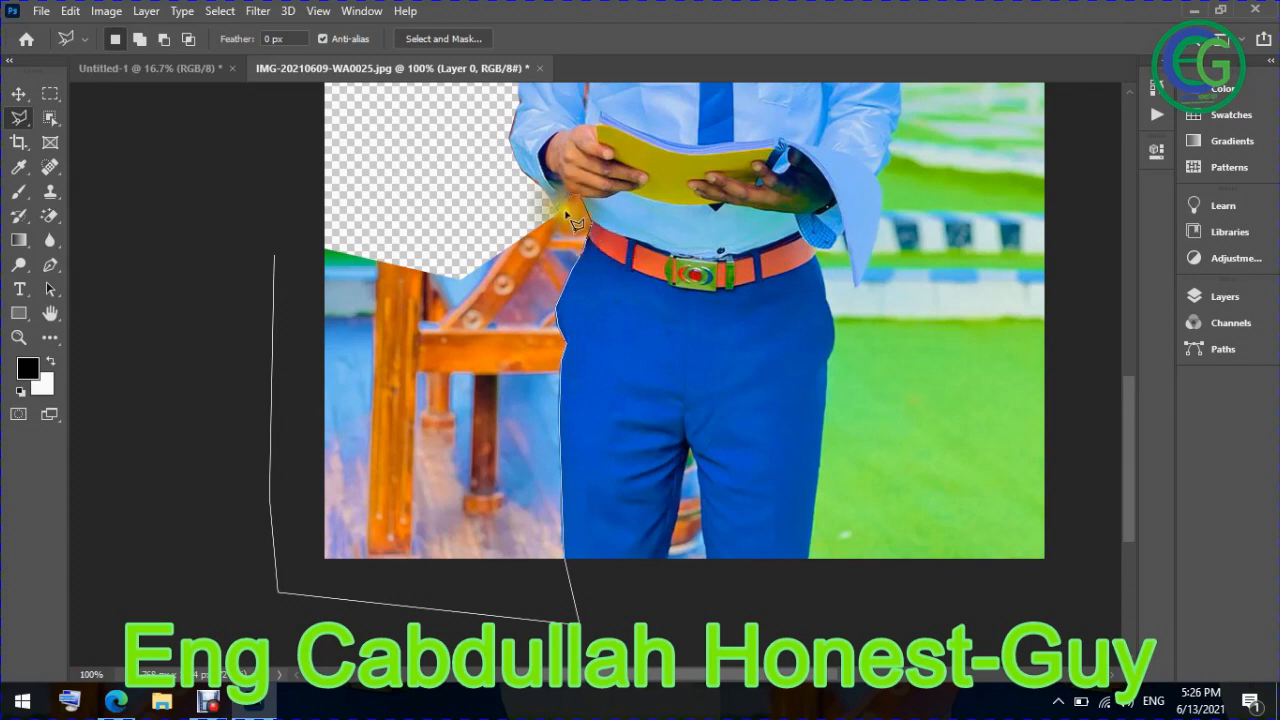
click(371, 214)
click(273, 211)
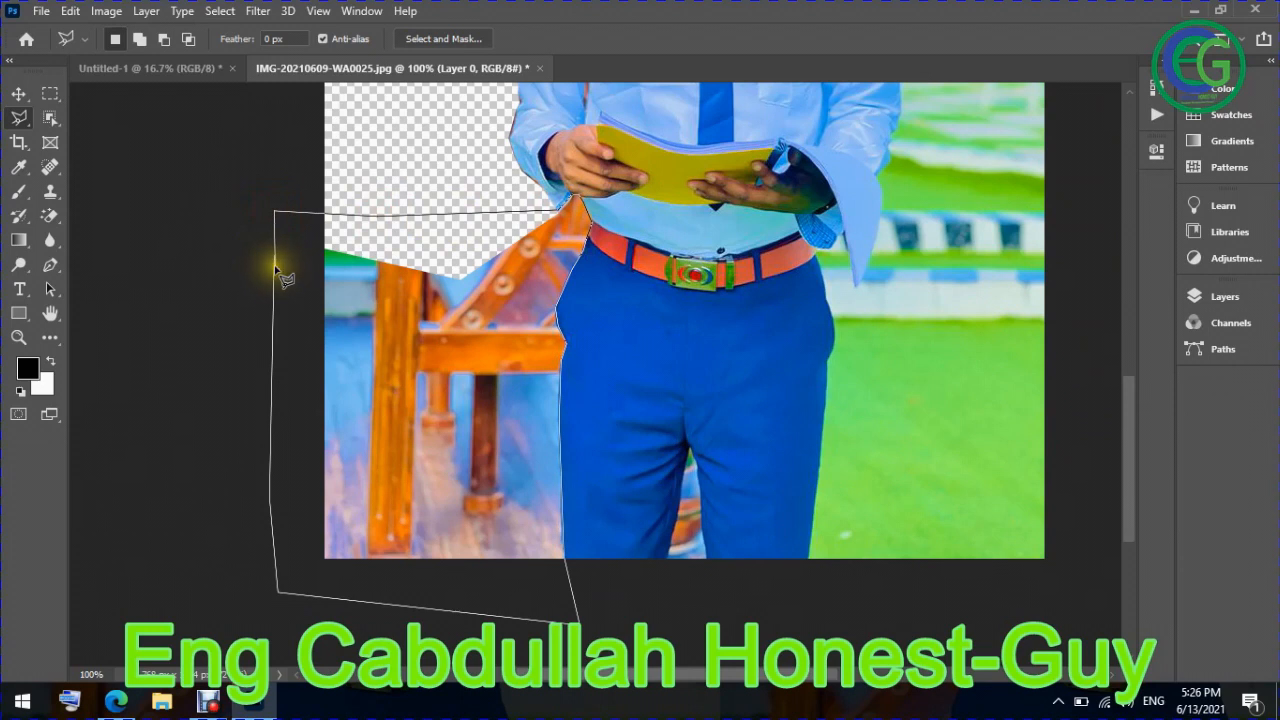
click(278, 268)
double_click(278, 268)
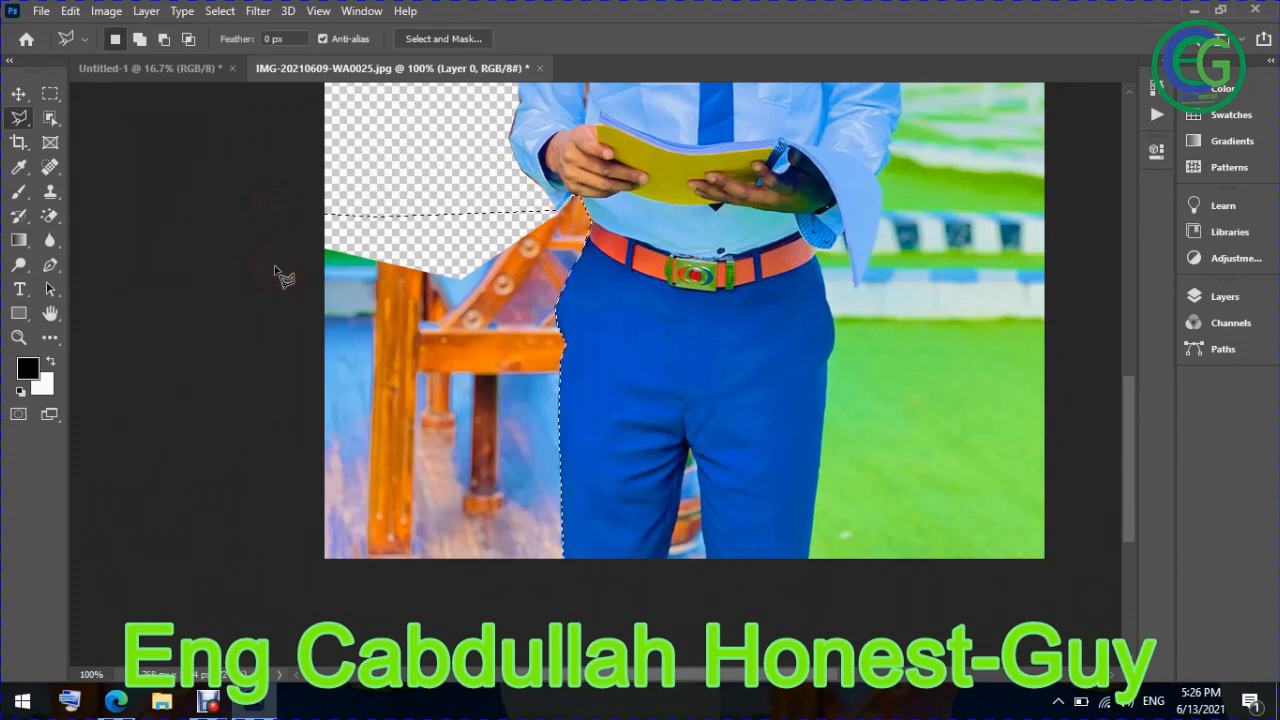
key(Delete)
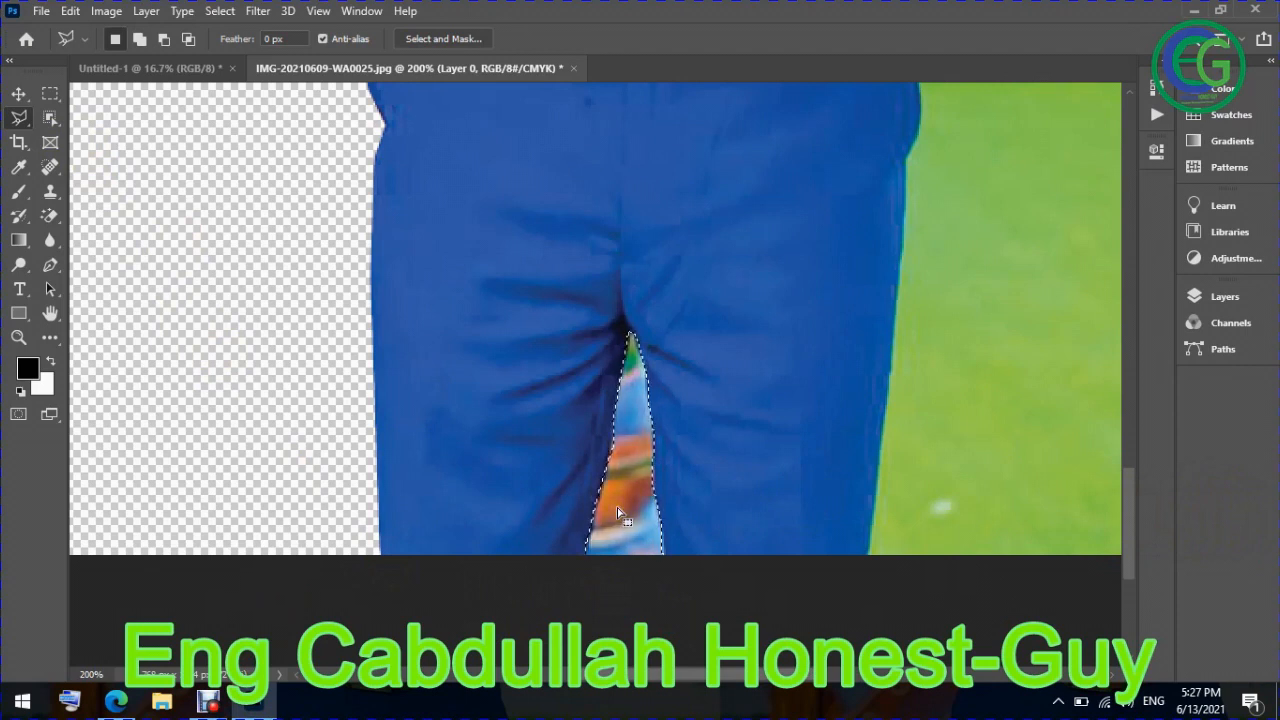
Delete the selected patch of background between the man's legs
key(Delete)
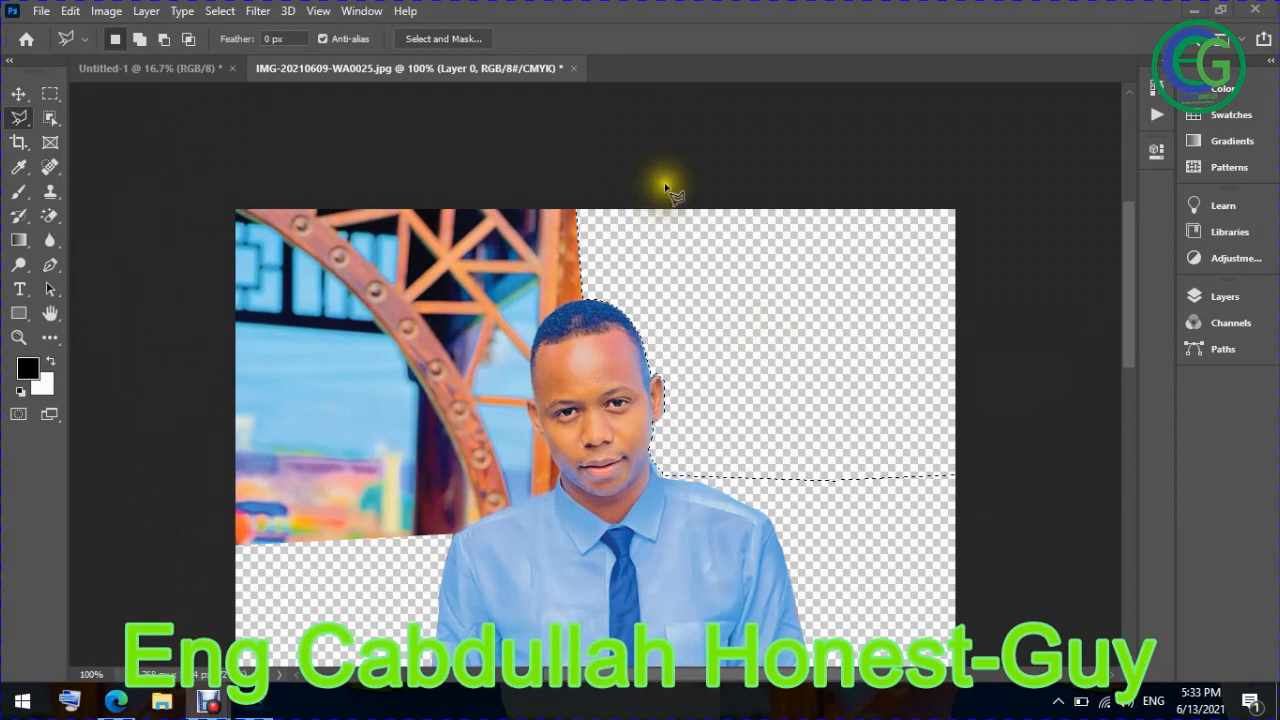
Start a Polygonal Lasso outline beyond the photo's left edge, following the erased area and the man's shoulder to his collar
click(185, 430)
click(193, 537)
click(235, 562)
click(389, 560)
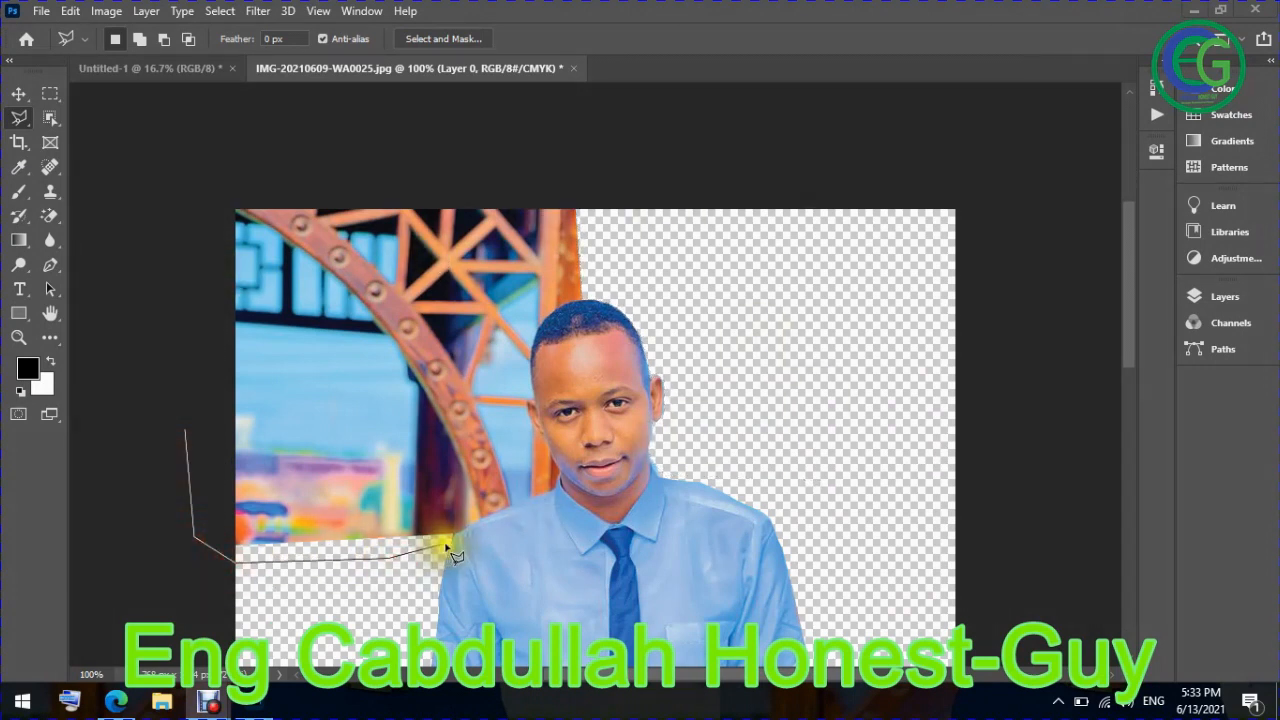
click(451, 541)
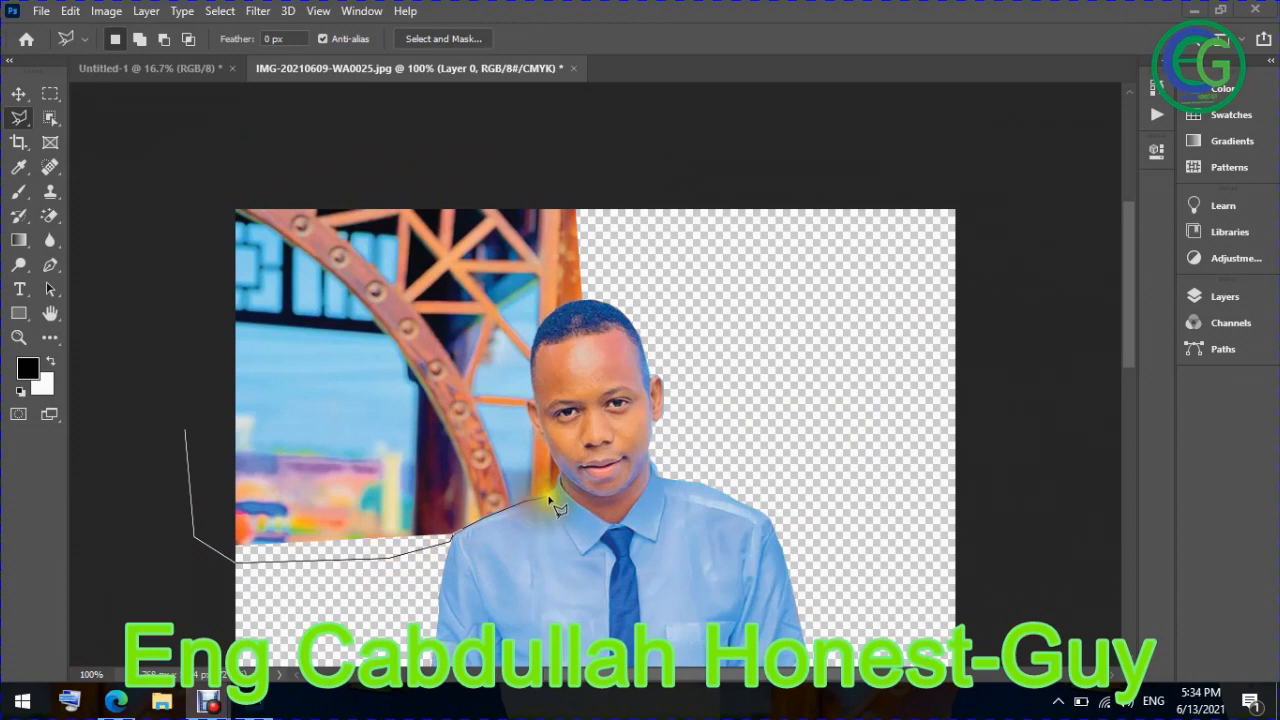
click(550, 496)
click(559, 489)
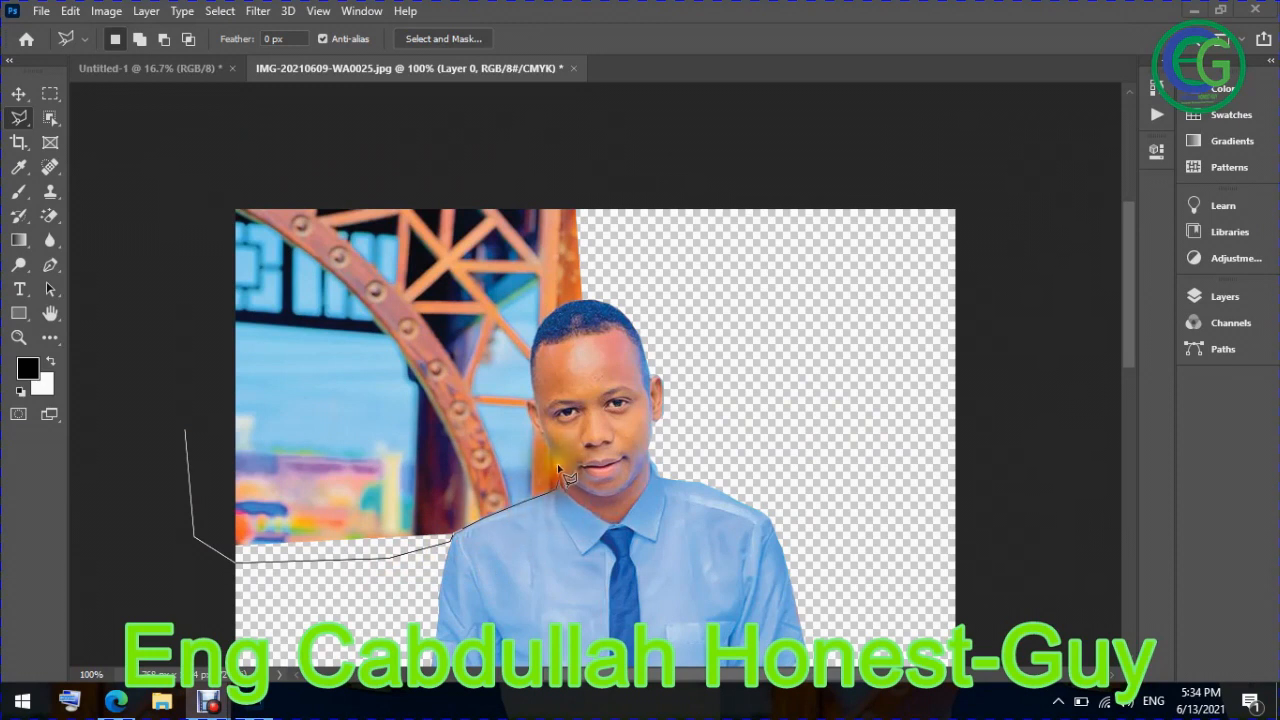
Continue the lasso outline up the man's neck and jaw to the bottom of his ear
click(557, 468)
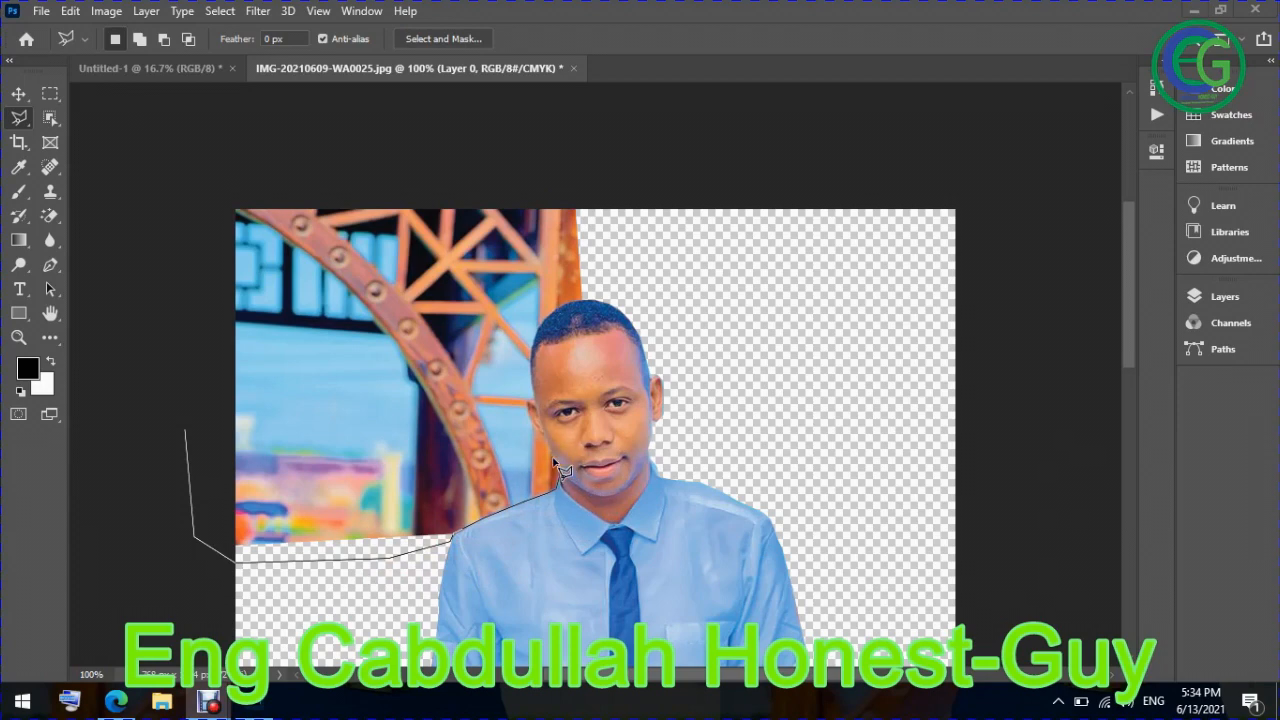
scroll(557, 468, up, 2)
click(551, 451)
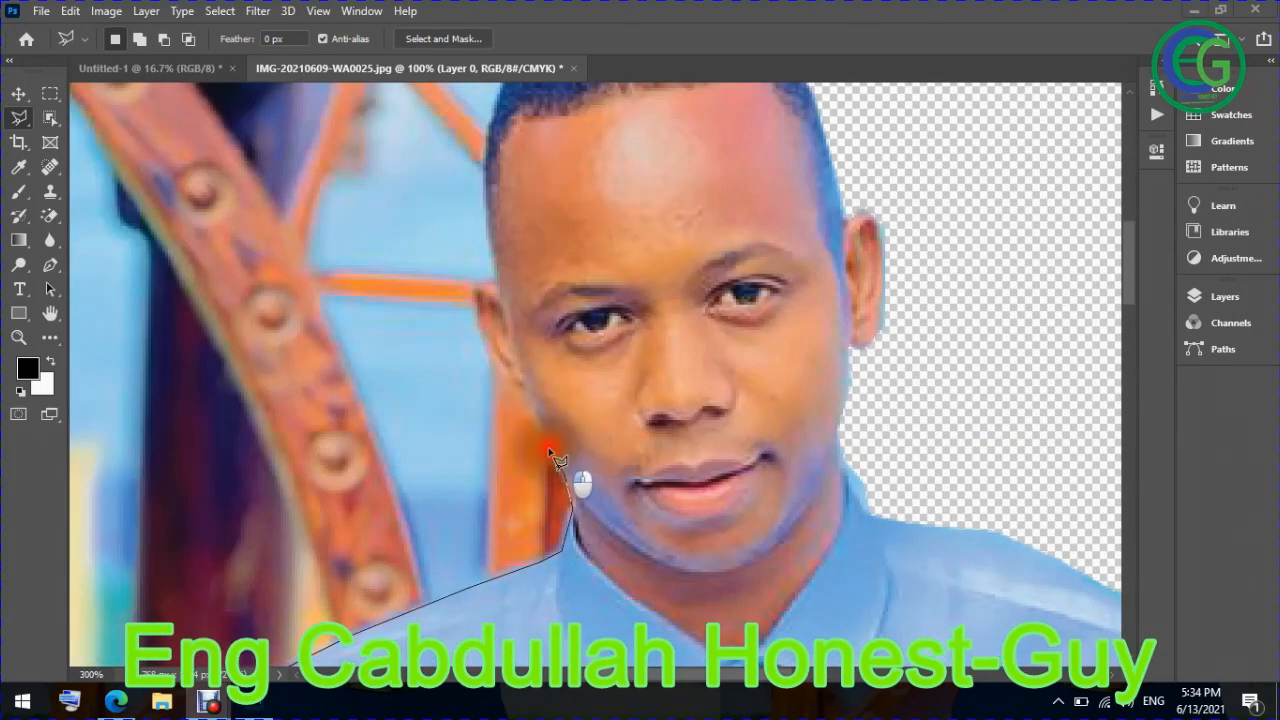
click(514, 380)
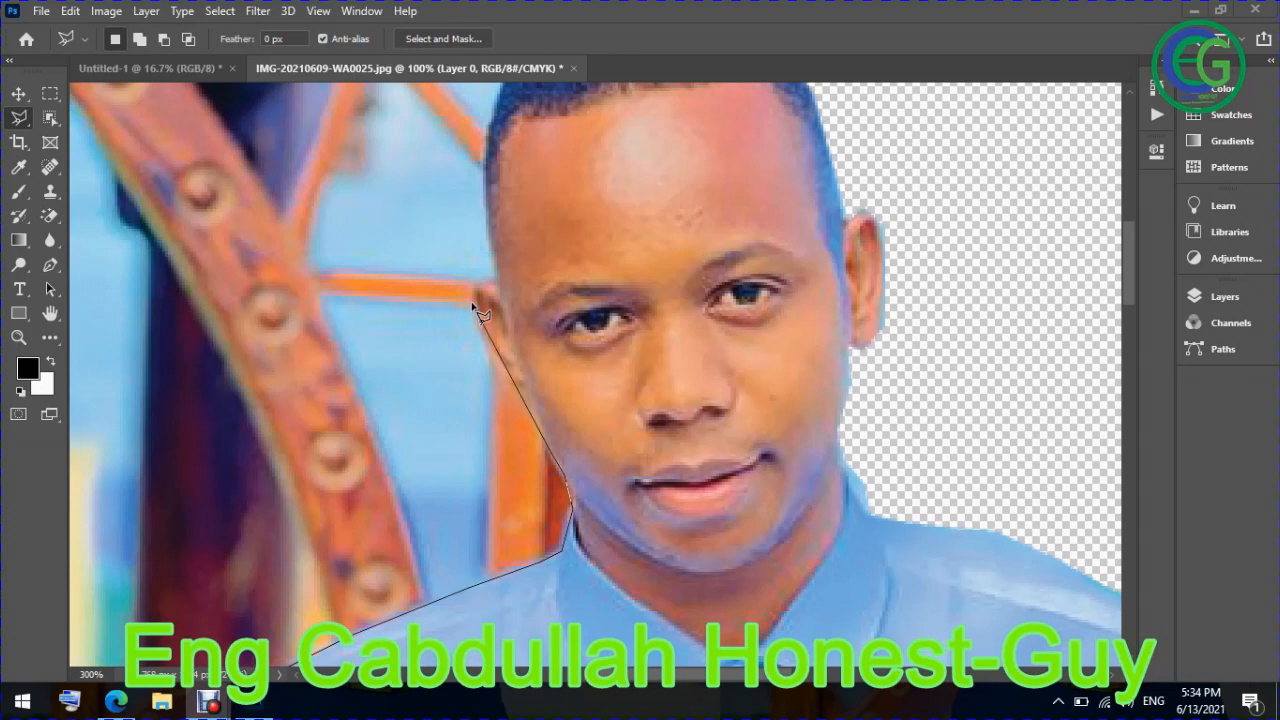
click(539, 420)
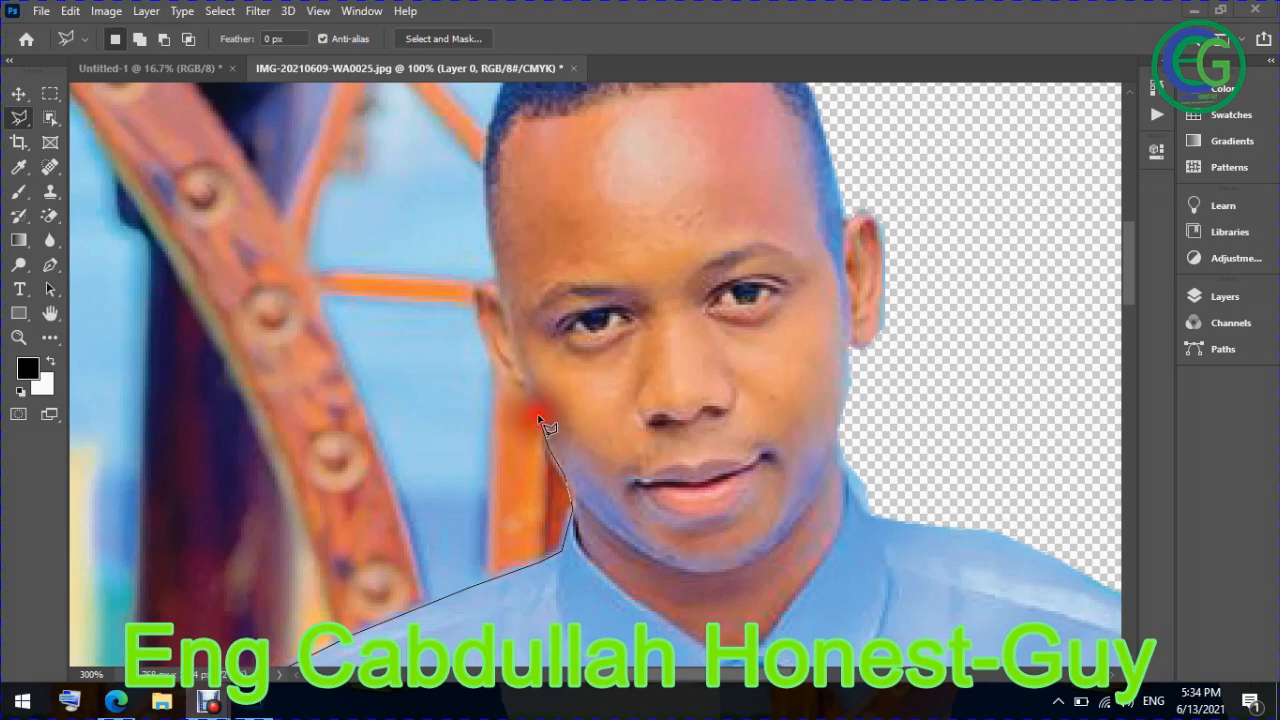
click(528, 396)
click(526, 389)
click(519, 387)
click(497, 362)
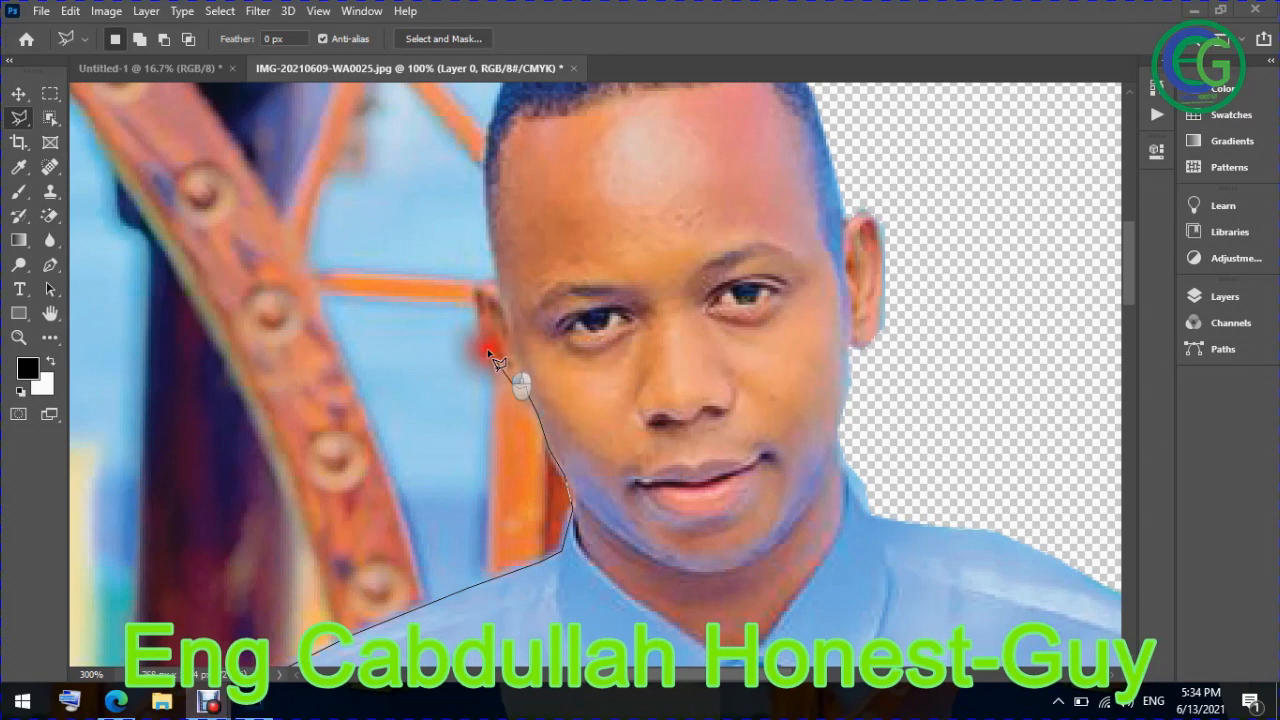
Continue the Polygonal Lasso outline around the man's ear, from the lobe up to where its top meets the head
click(481, 330)
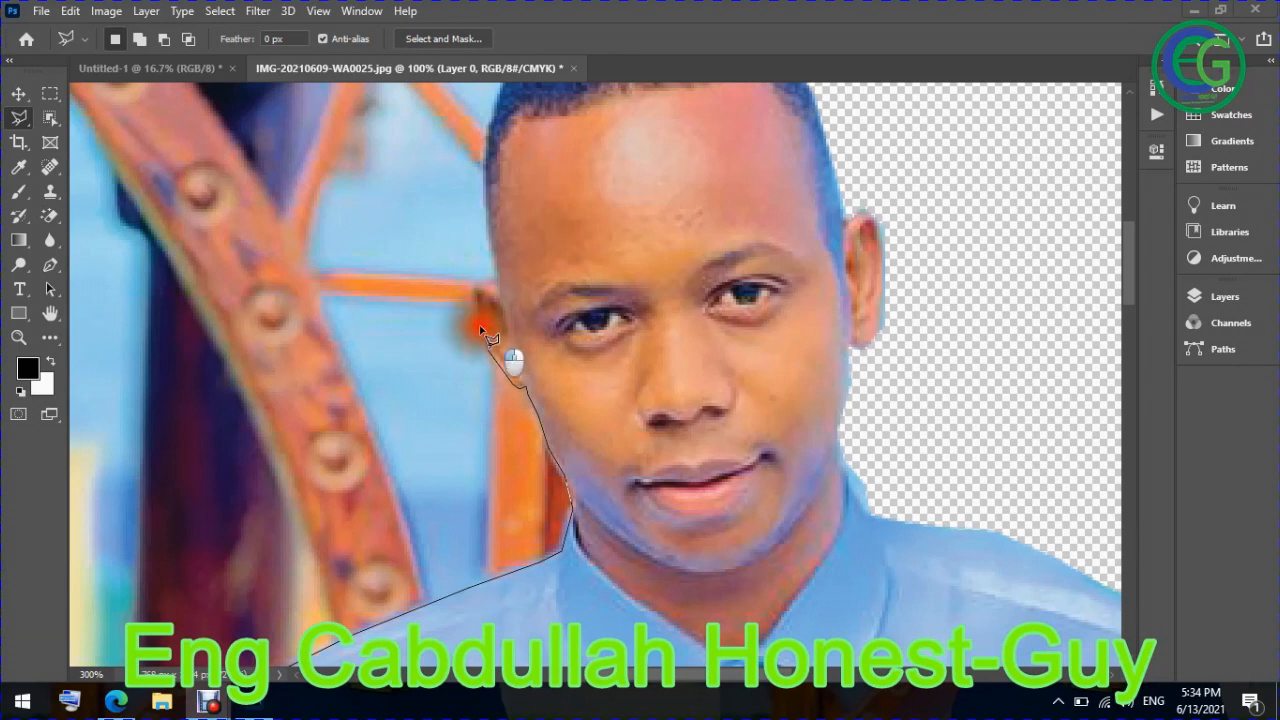
click(476, 310)
click(474, 296)
click(476, 297)
click(474, 284)
click(481, 283)
click(504, 271)
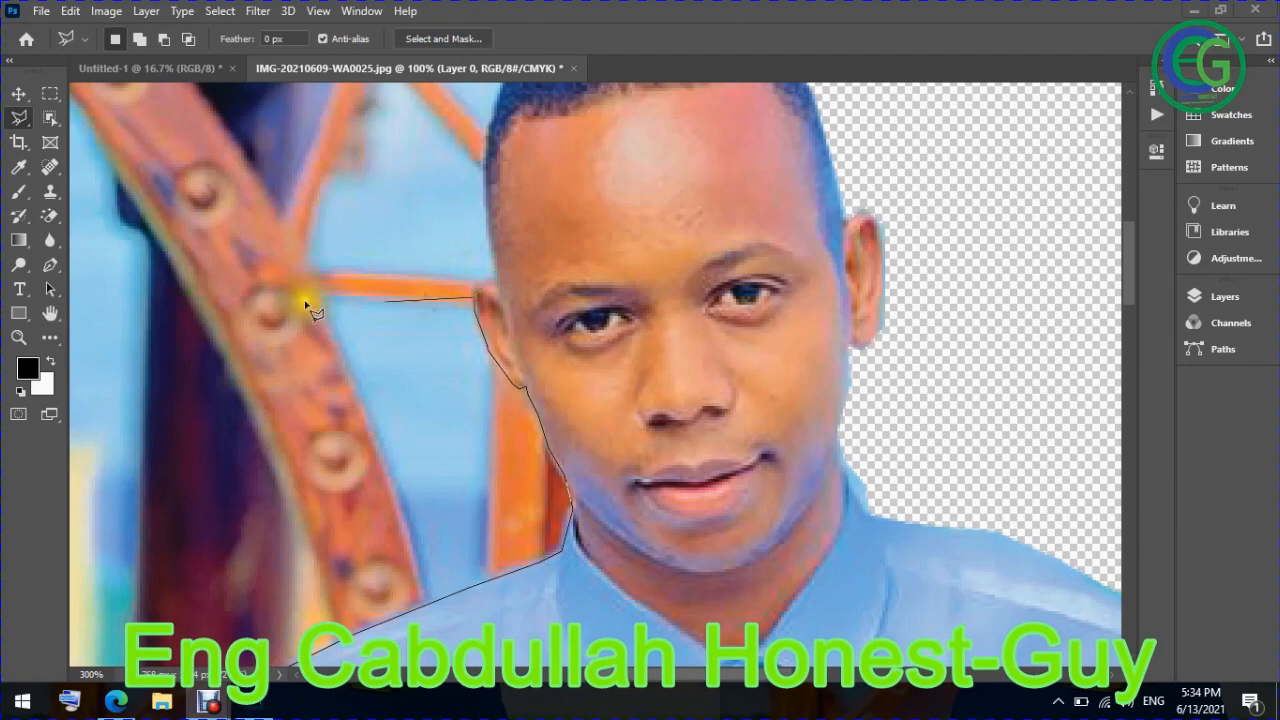
Close the lasso outline beyond the photo's left edge, delete the selected background beside the face, and drop the selection
scroll(140, 330, down, 5)
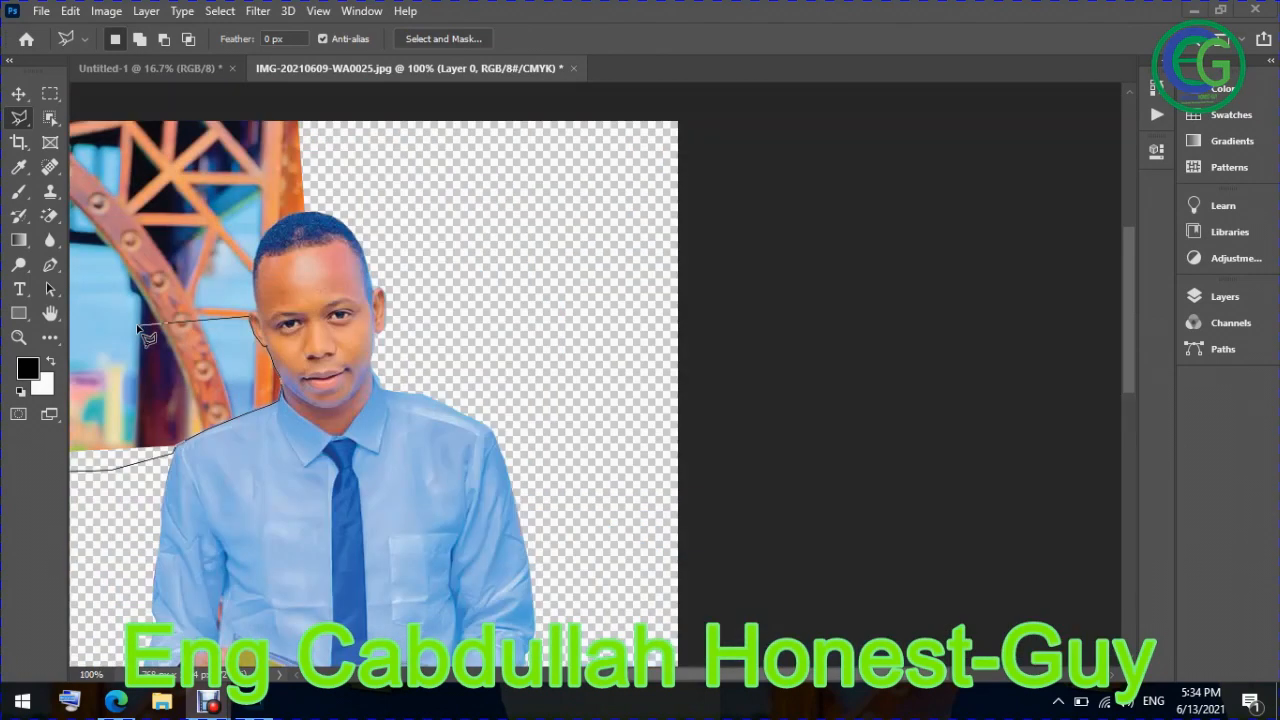
scroll(140, 330, left, 5)
click(222, 287)
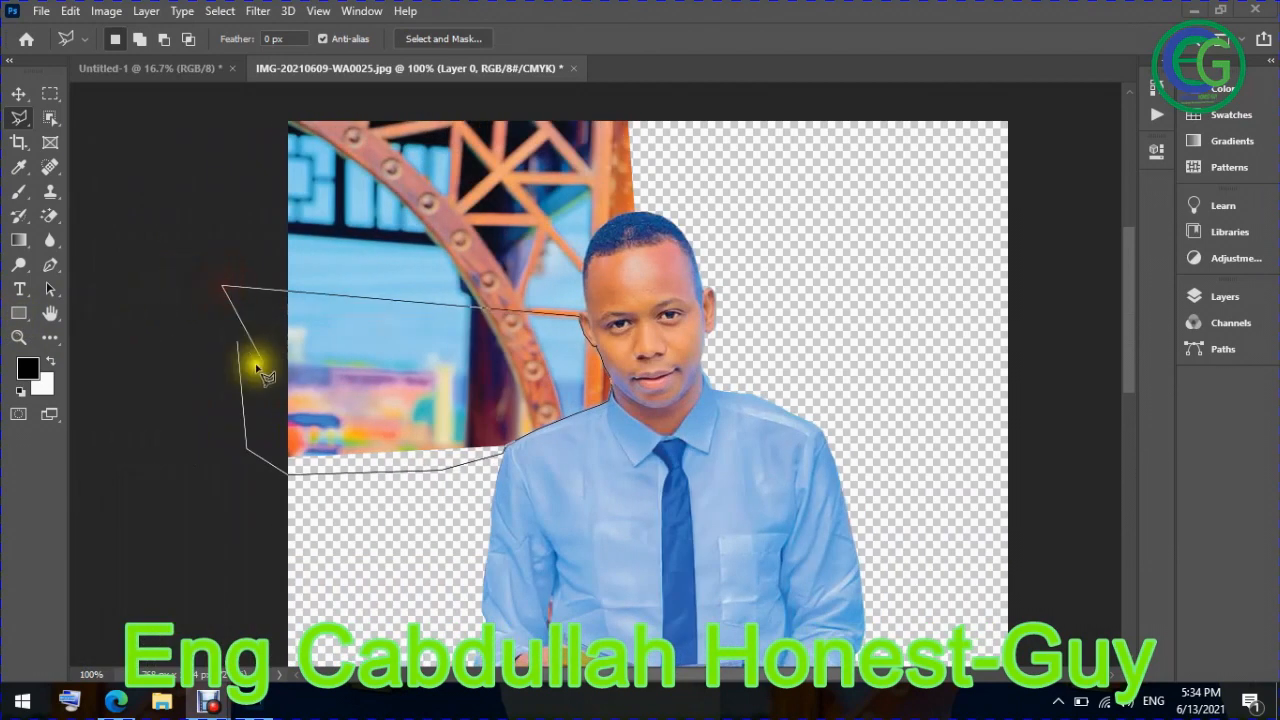
key(Escape)
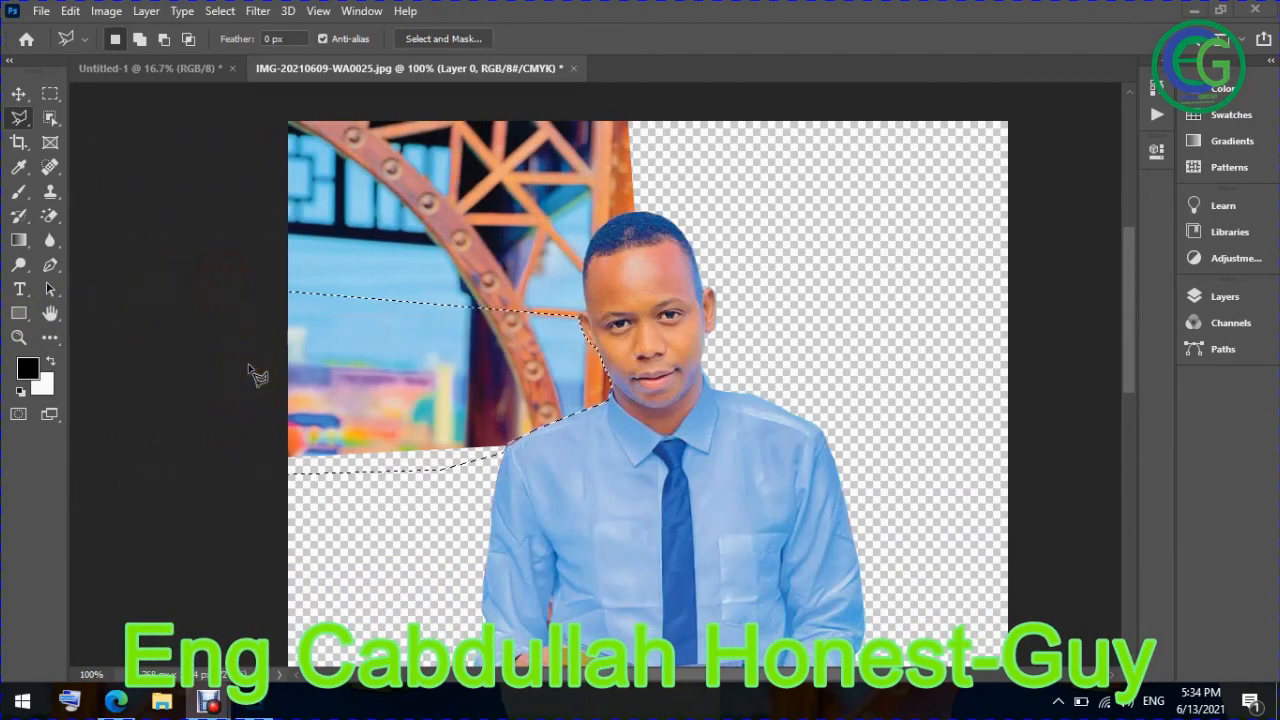
key(Delete)
click(400, 371)
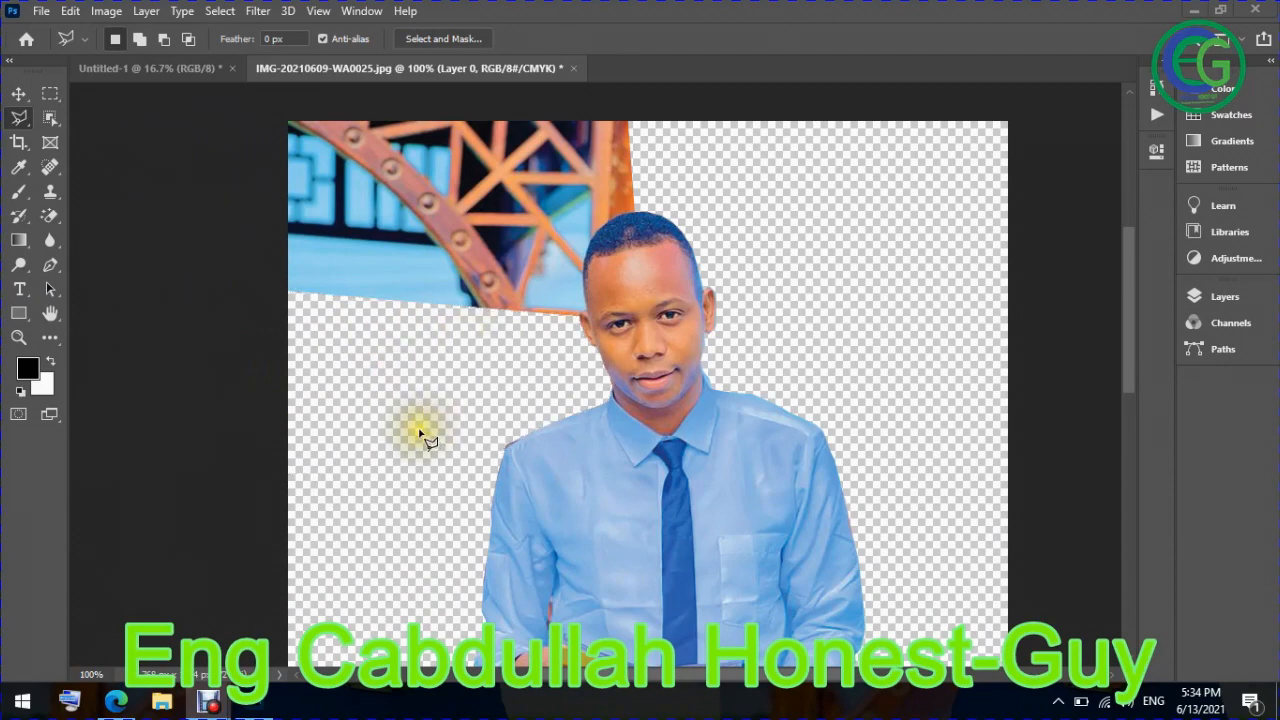
Start a new Polygonal Lasso outline beyond the photo's left edge, through the erased area below the remaining background, to the top of the ear
key(ctrl+minus)
key(ctrl+plus)
key(ctrl+plus)
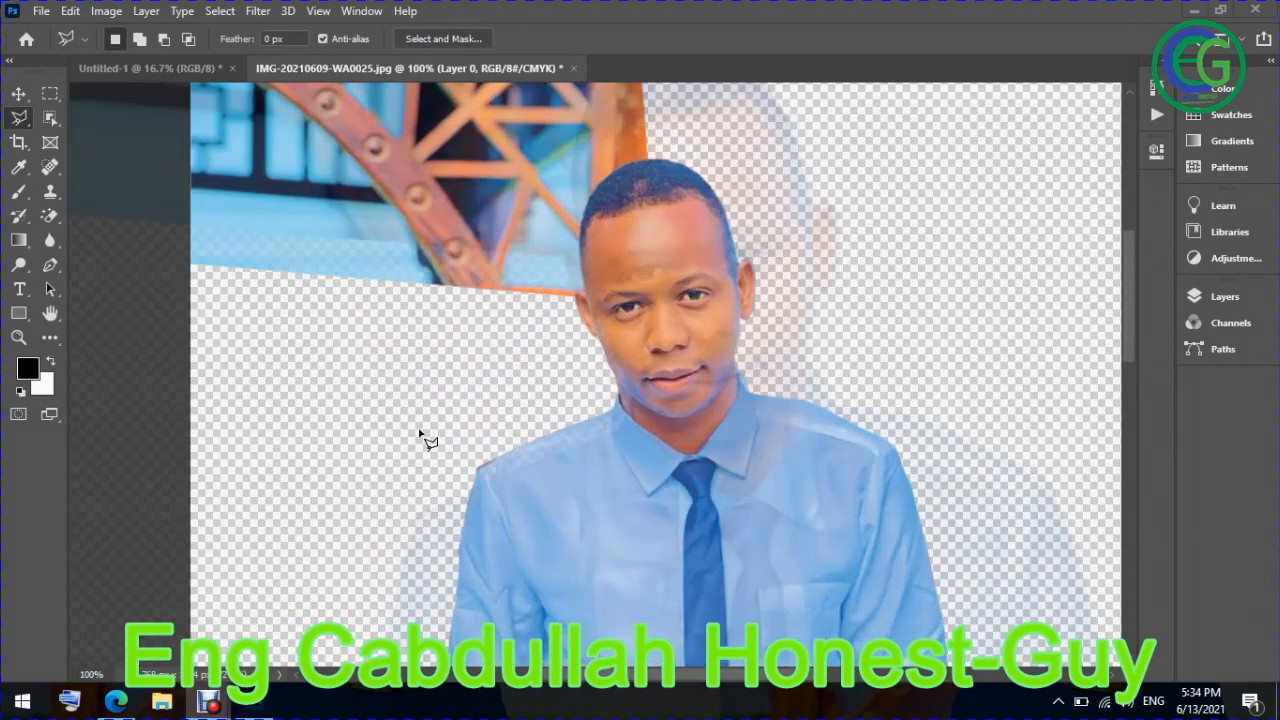
key(ctrl+minus)
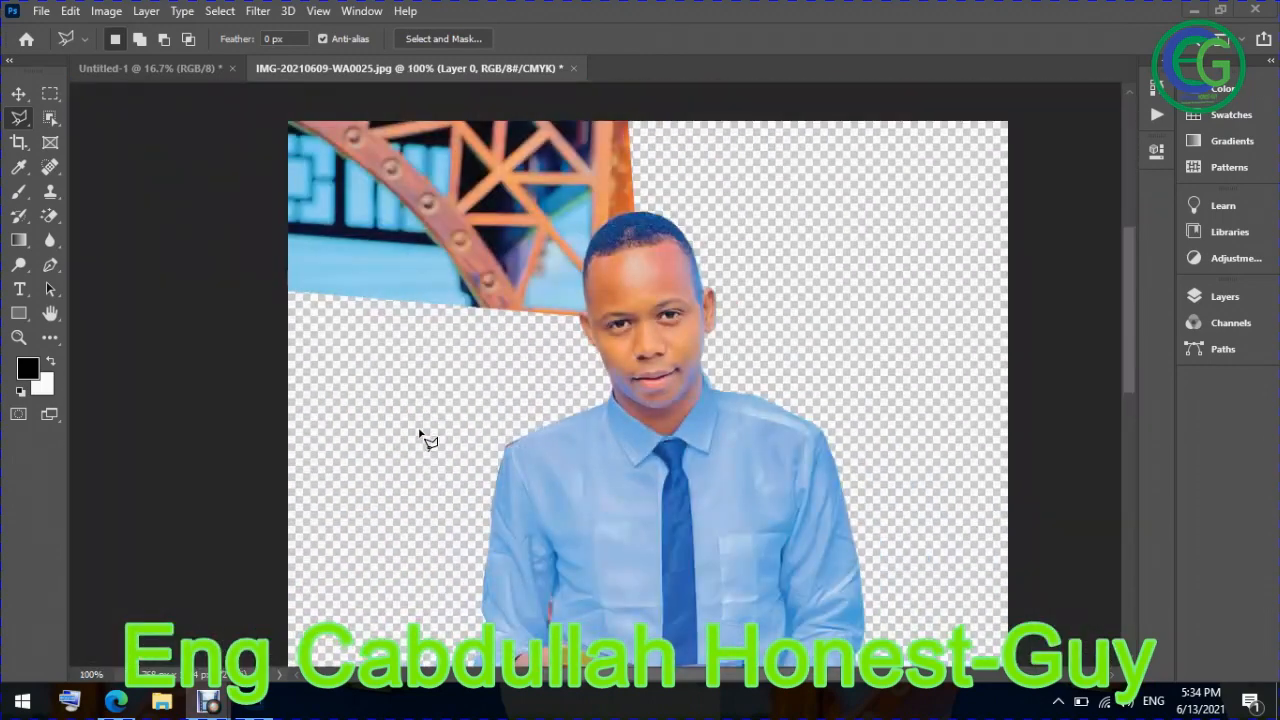
click(220, 165)
click(250, 355)
click(462, 372)
click(565, 338)
scroll(565, 338, up, 2)
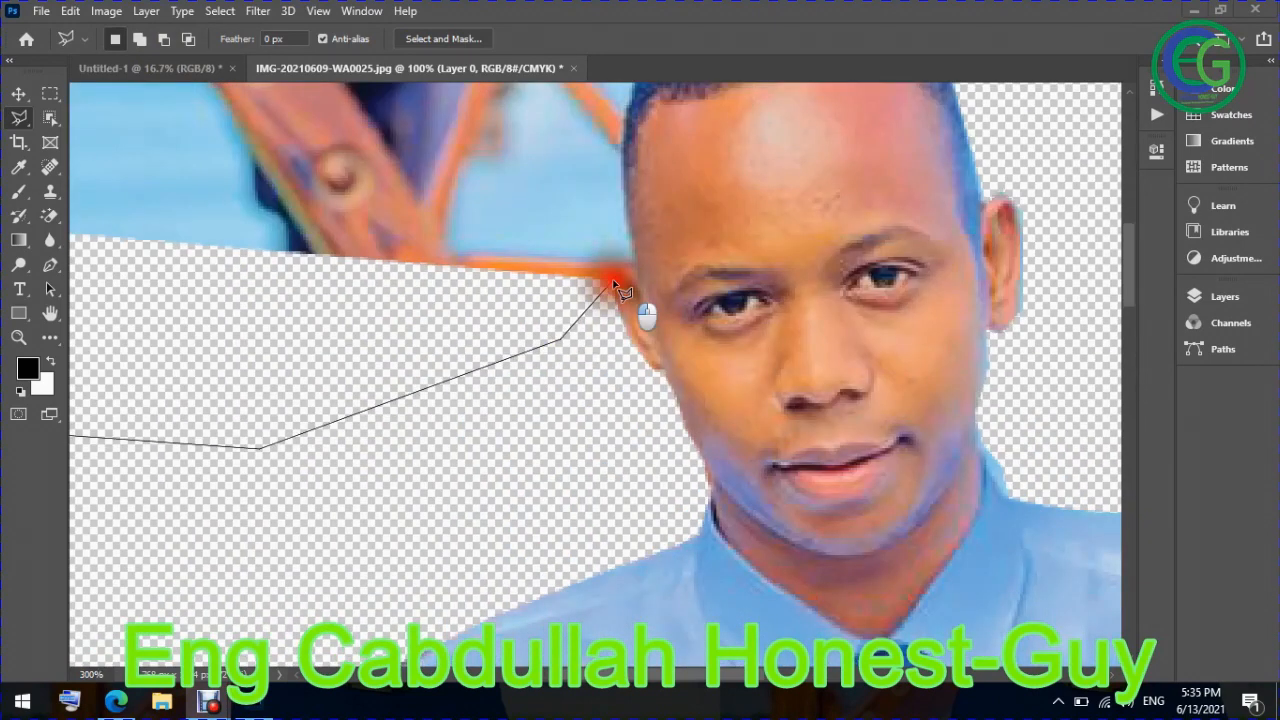
click(617, 273)
click(627, 269)
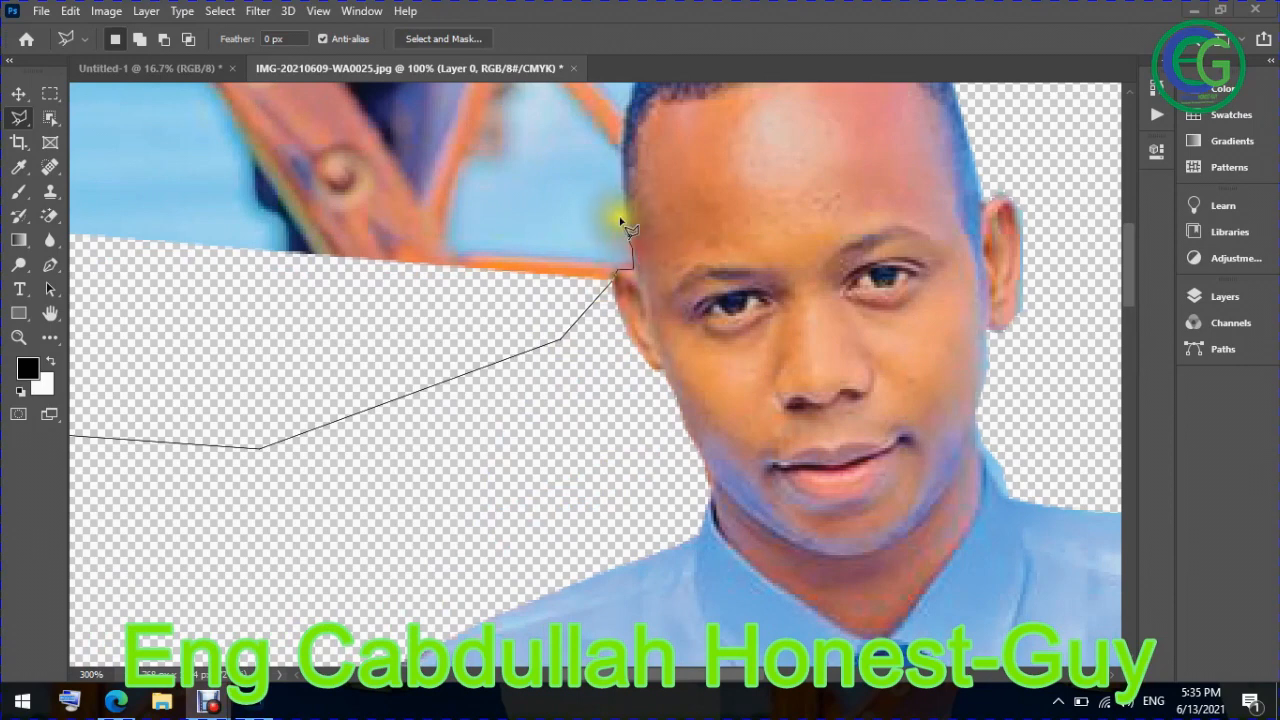
Continue the lasso outline up the side of the man's head and along his hairline to the crown
click(623, 169)
click(625, 150)
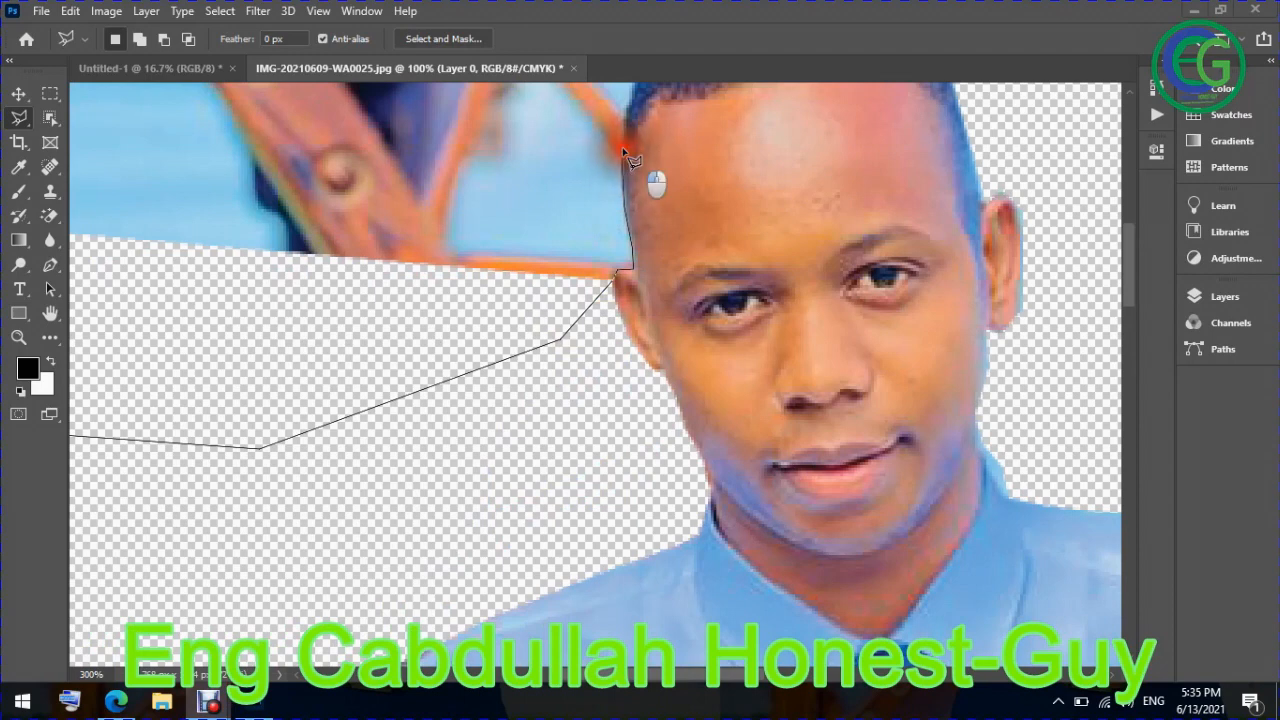
click(627, 118)
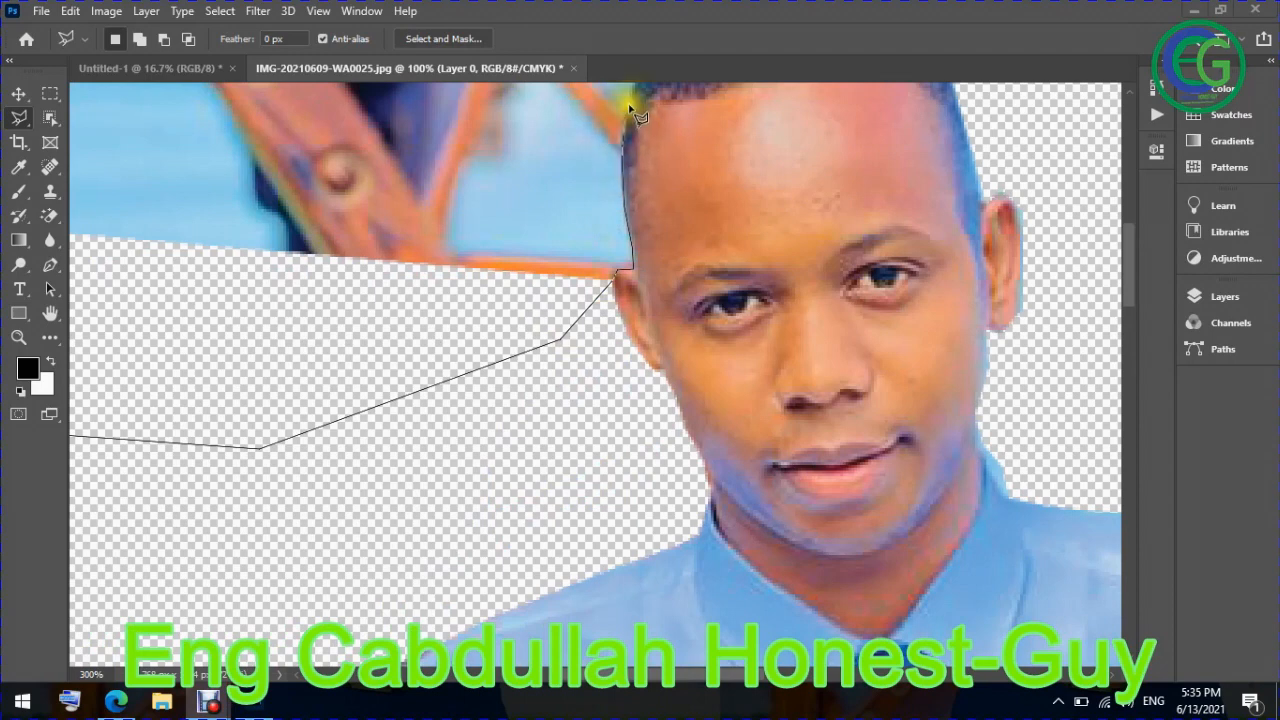
scroll(636, 108, down, 3)
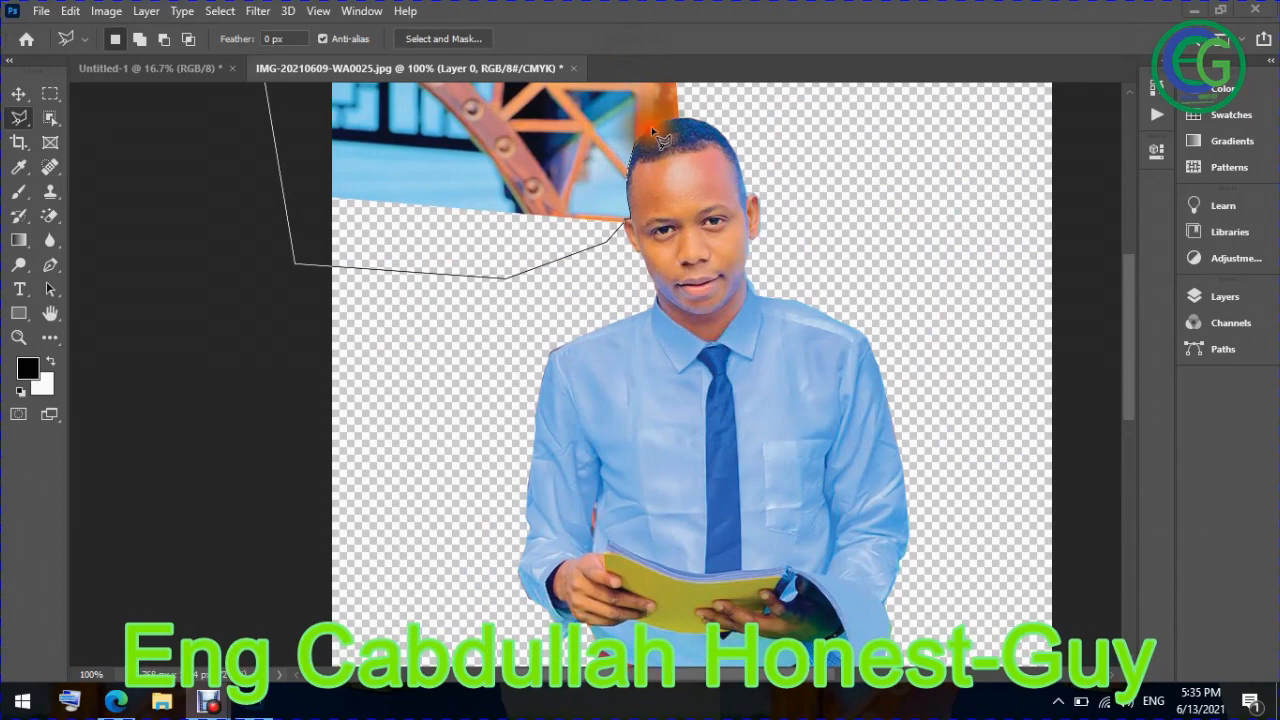
click(686, 115)
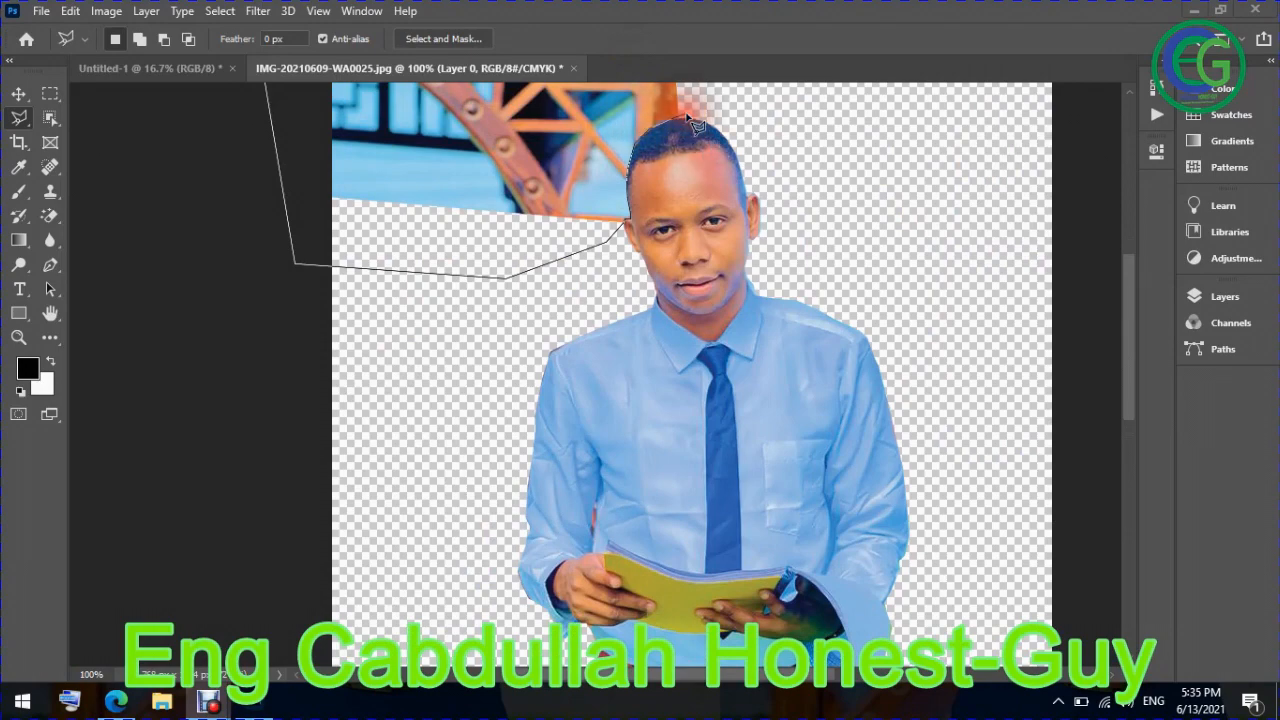
Close the lasso outline above the photo and around its upper-left corner, and delete the last large piece of background
click(679, 74)
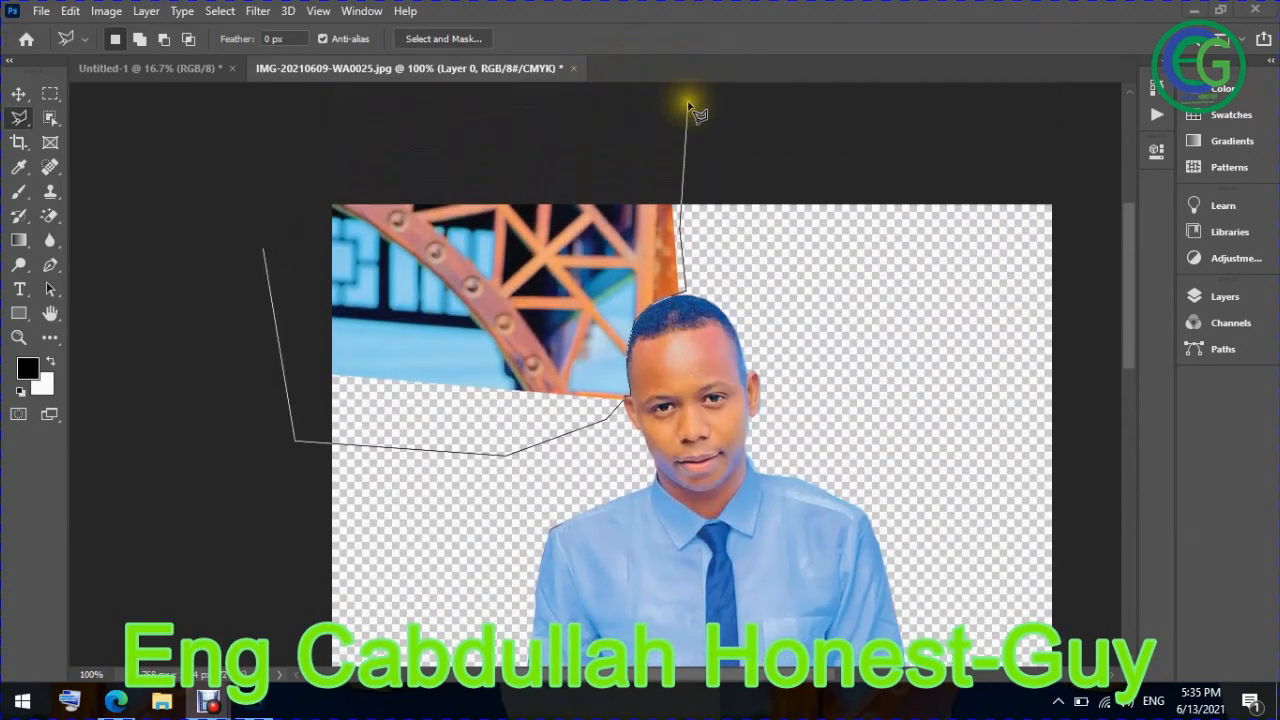
click(688, 103)
click(296, 142)
click(268, 278)
key(Escape)
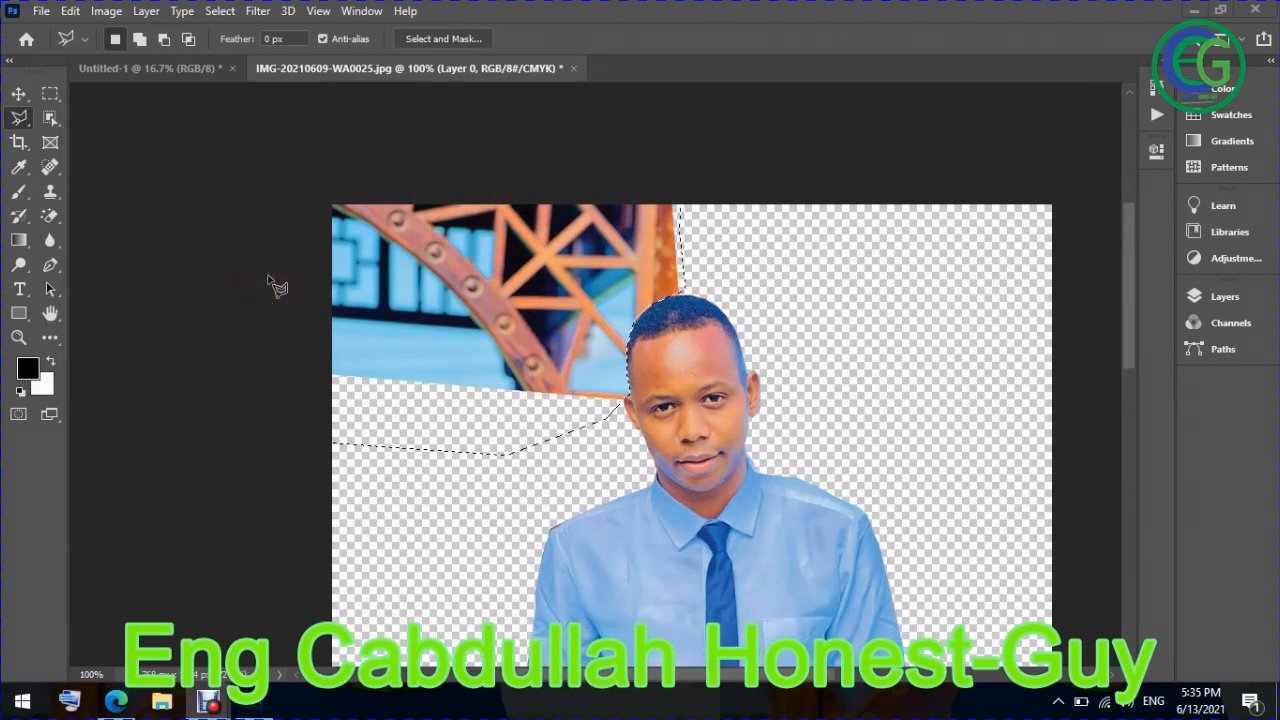
key(Delete)
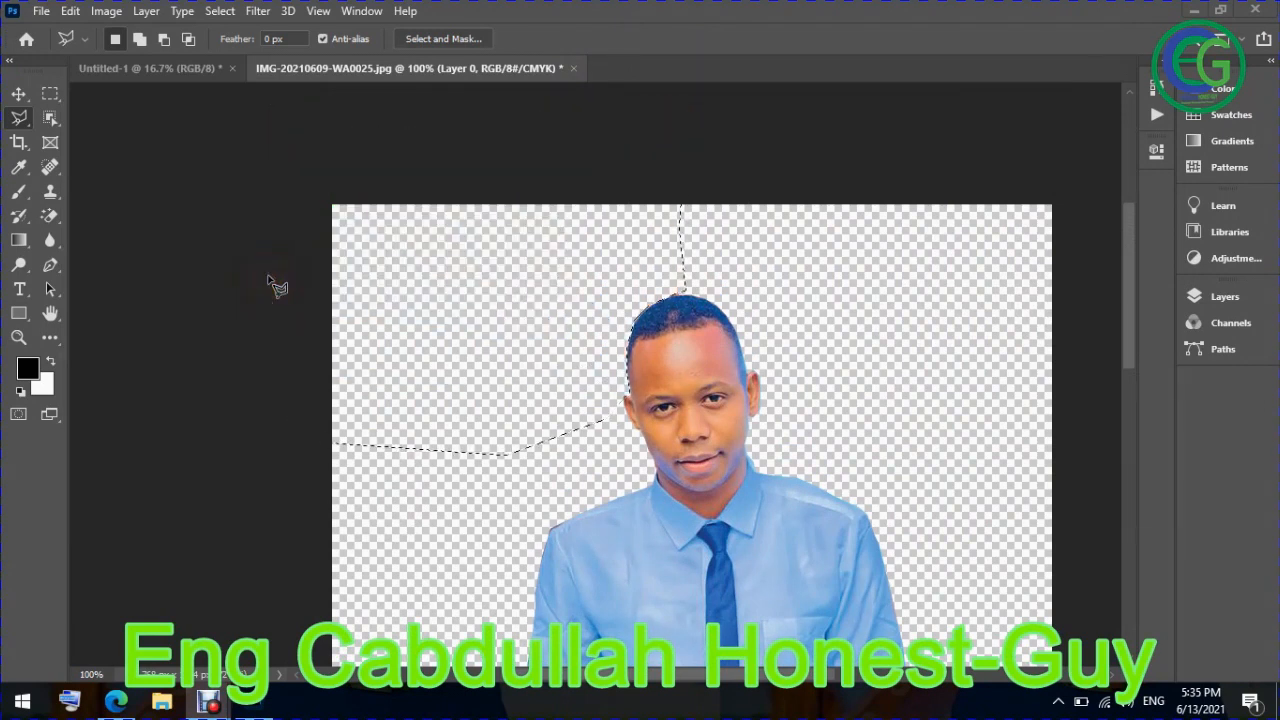
Drop the selection and outline a small area along the top edge of the man's hair with the Polygonal Lasso
key(ctrl+plus)
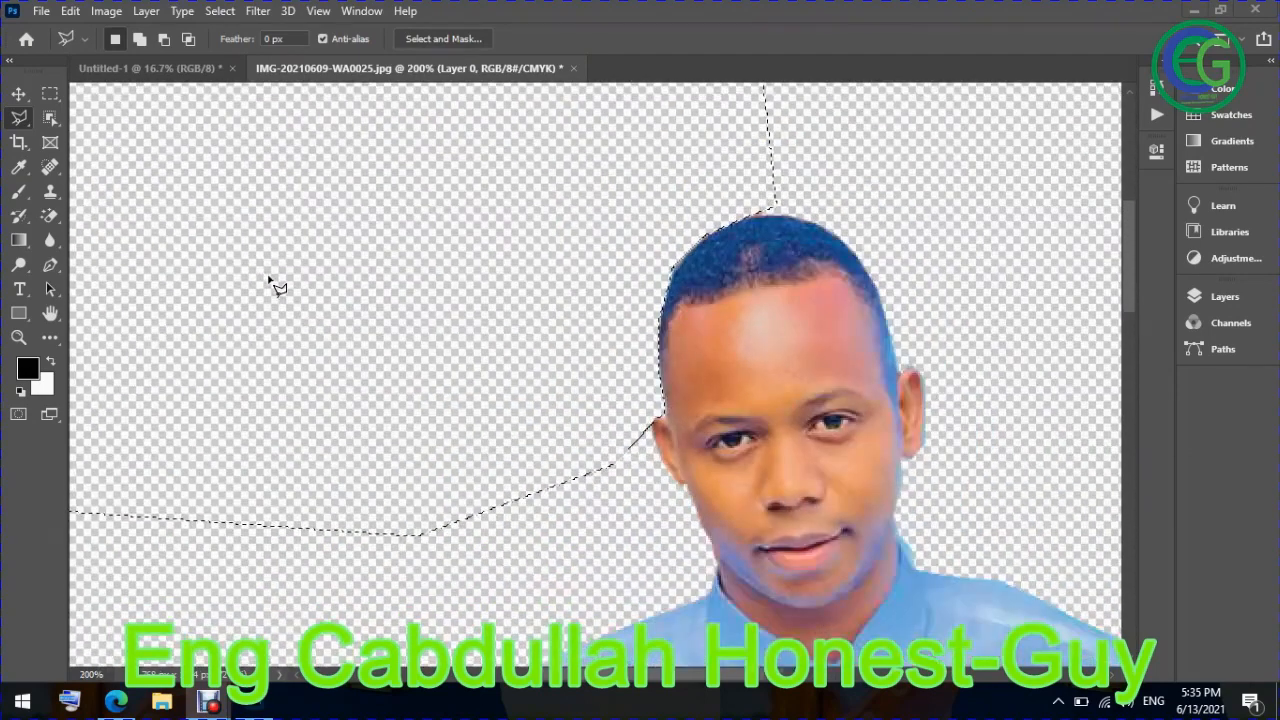
click(441, 79)
click(521, 180)
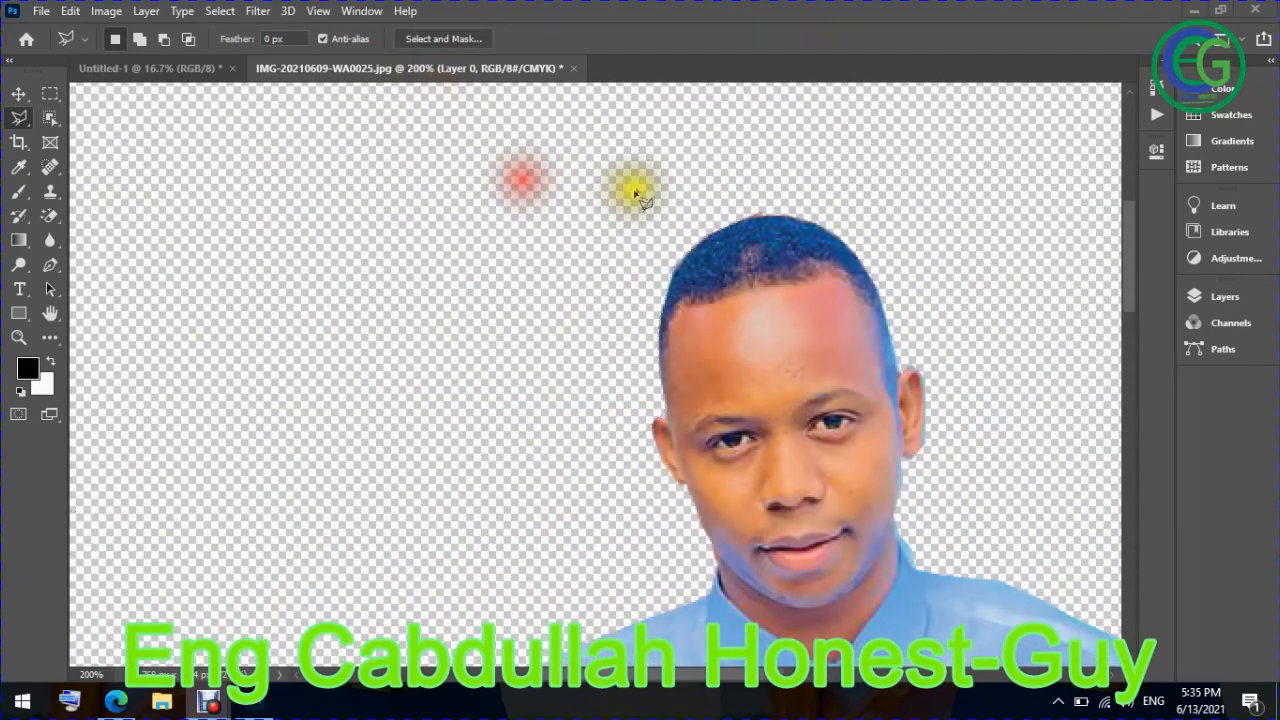
click(636, 189)
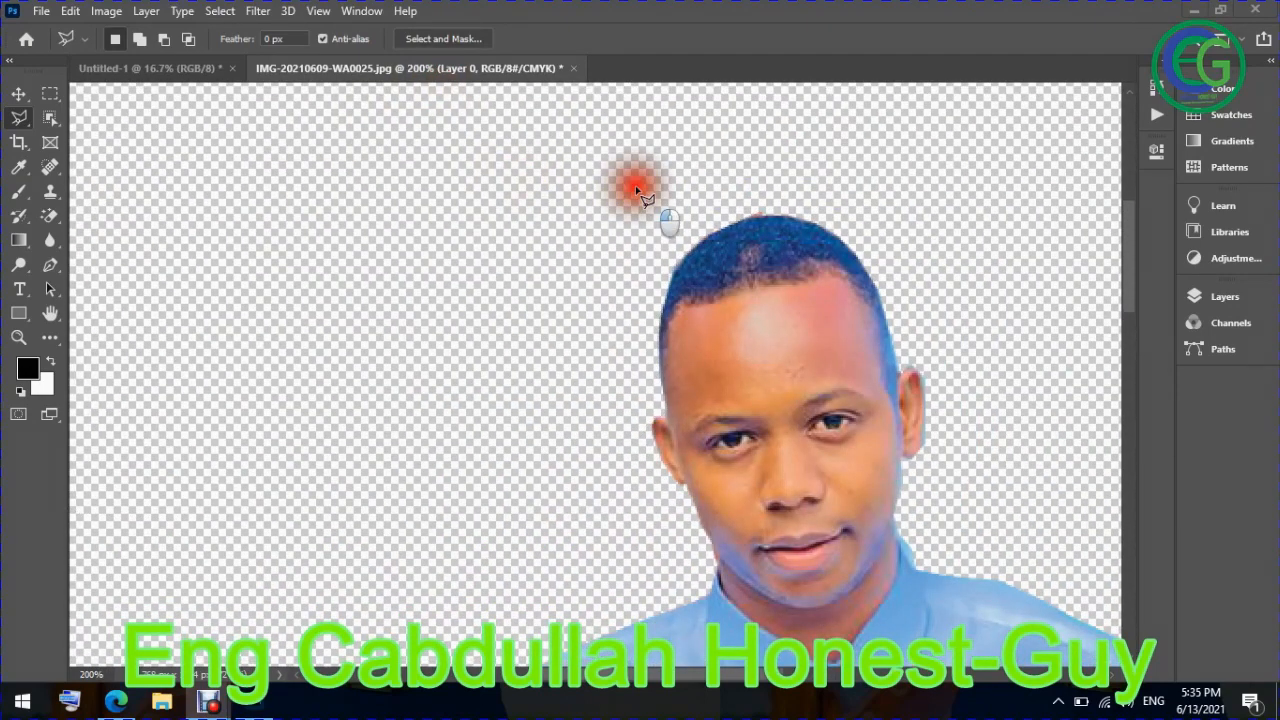
click(769, 214)
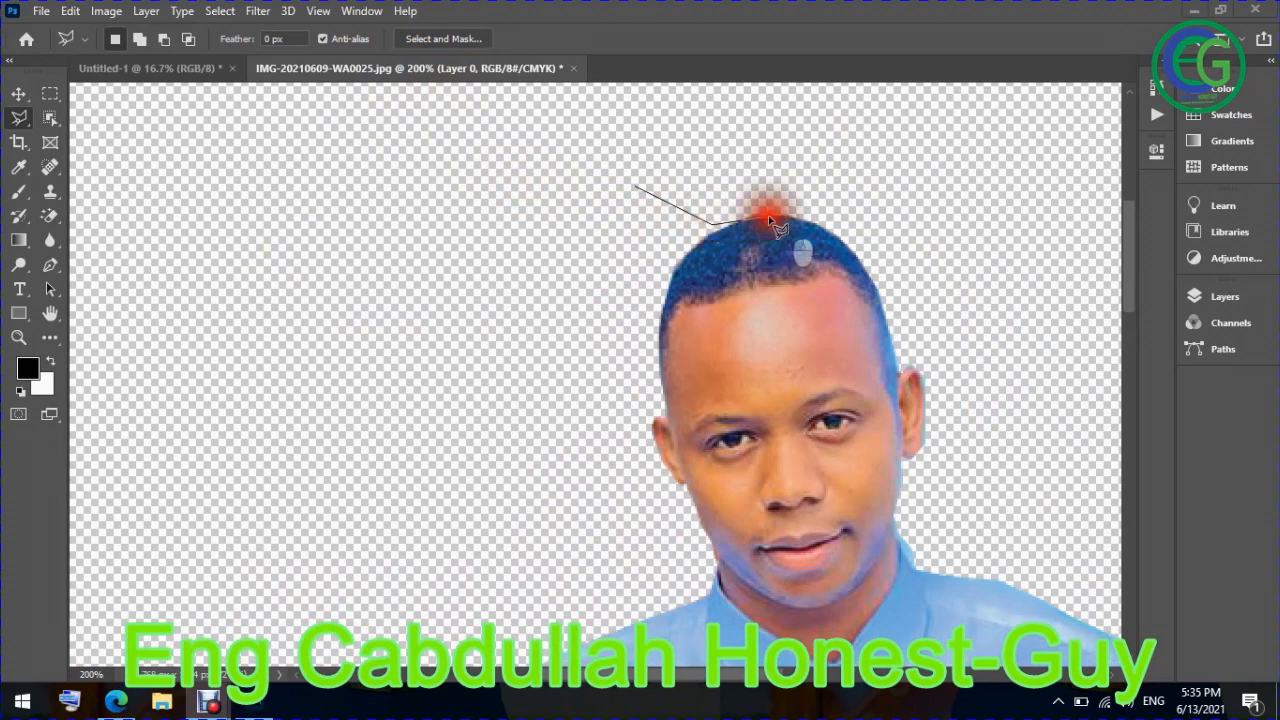
click(789, 203)
click(621, 128)
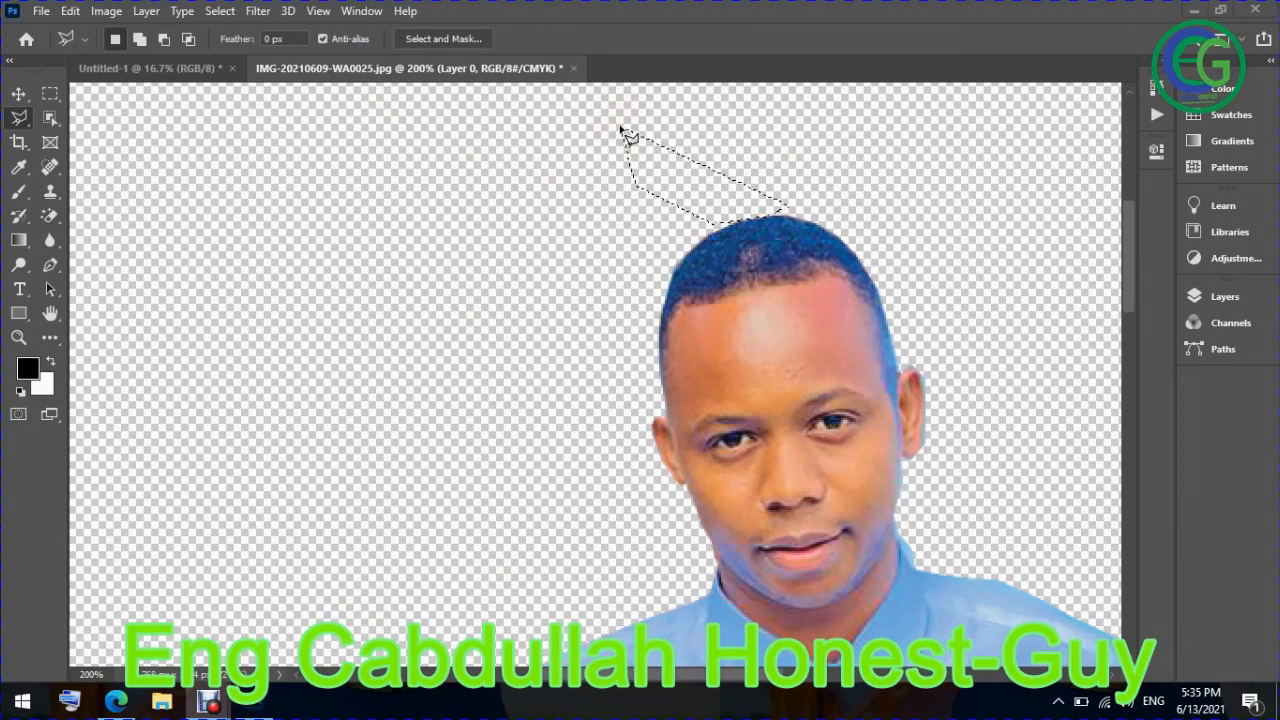
Clear the selection and shift the cut-out man slightly to the left on the canvas with the Move tool
key(ctrl+0)
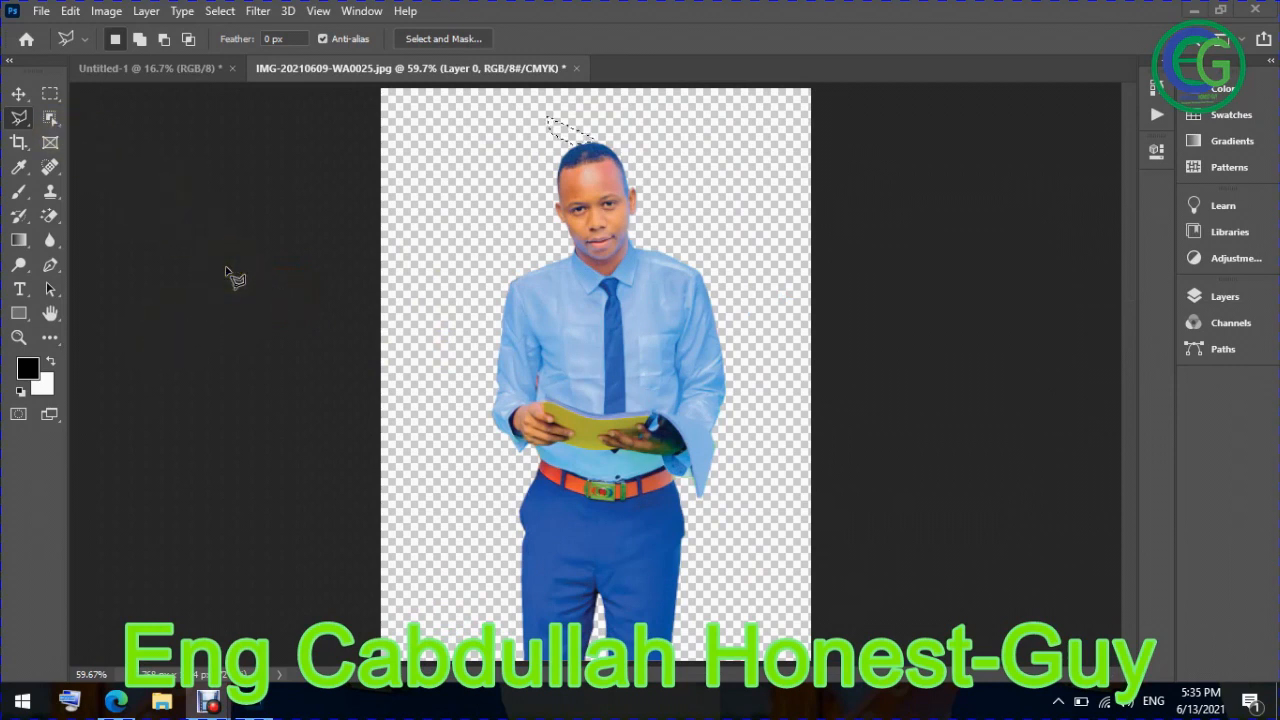
key(m)
click(358, 331)
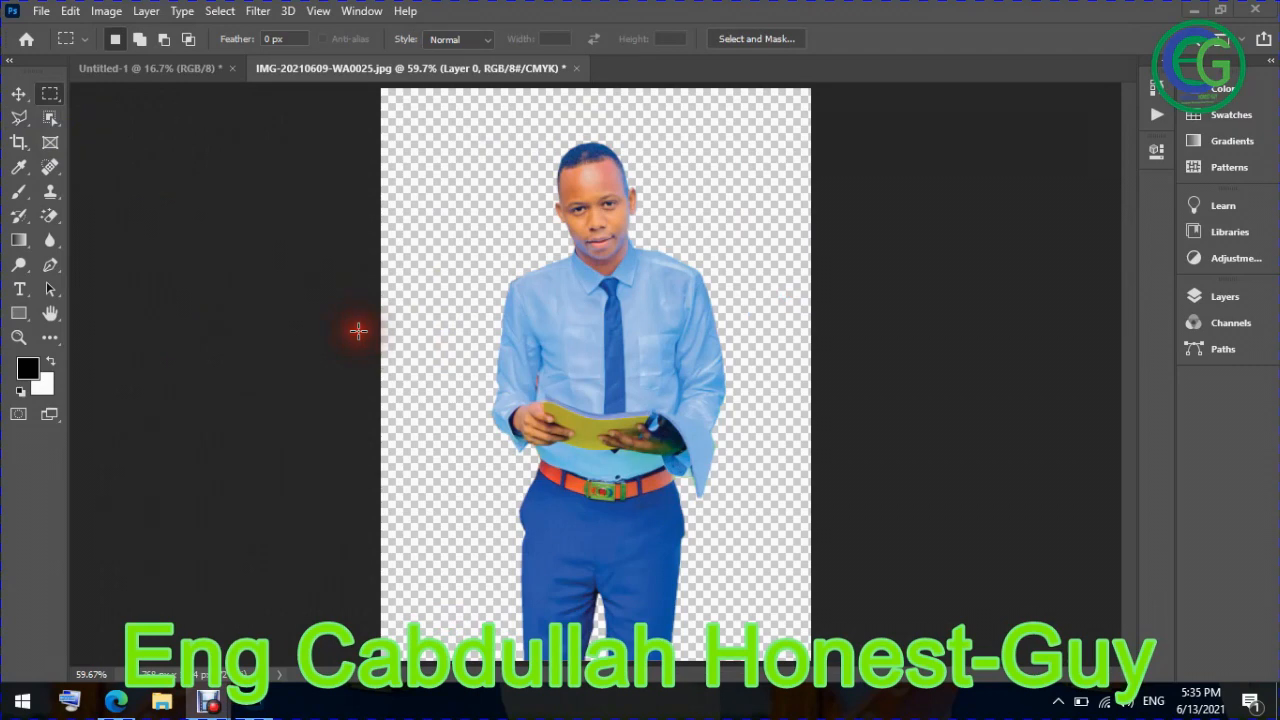
key(v)
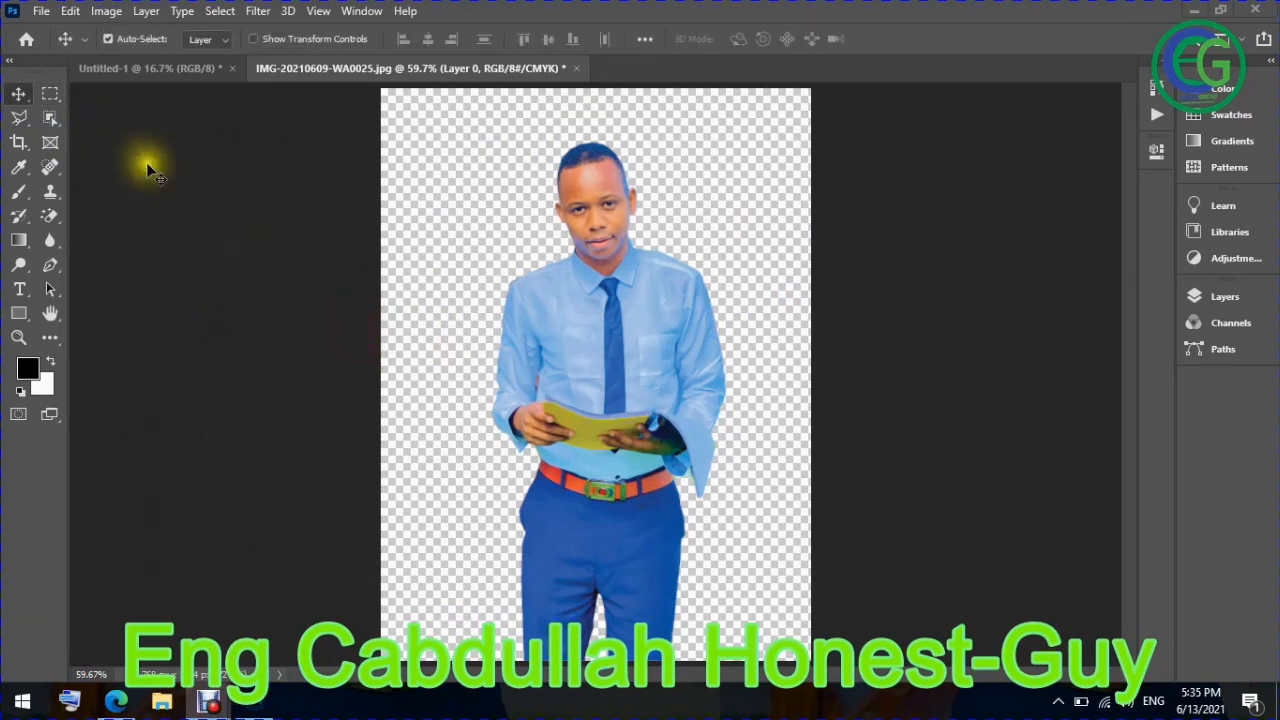
drag(480, 350, 598, 370)
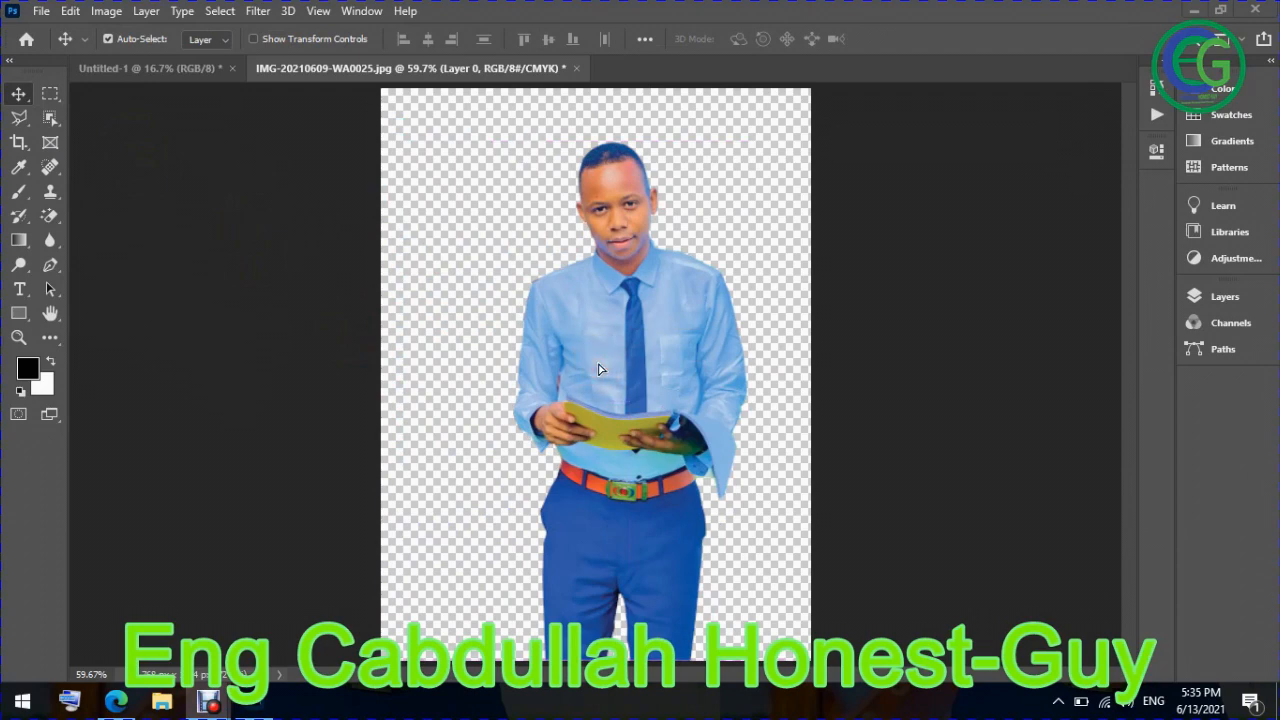
drag(598, 370, 567, 375)
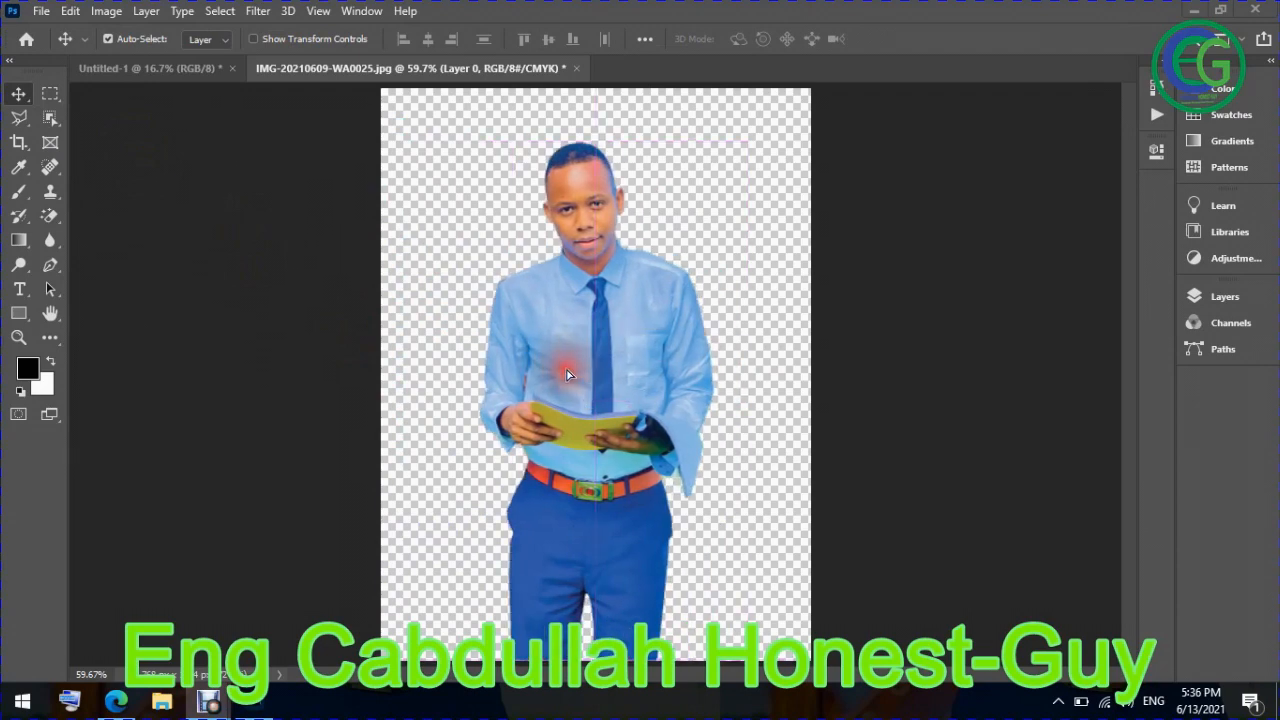
click(829, 386)
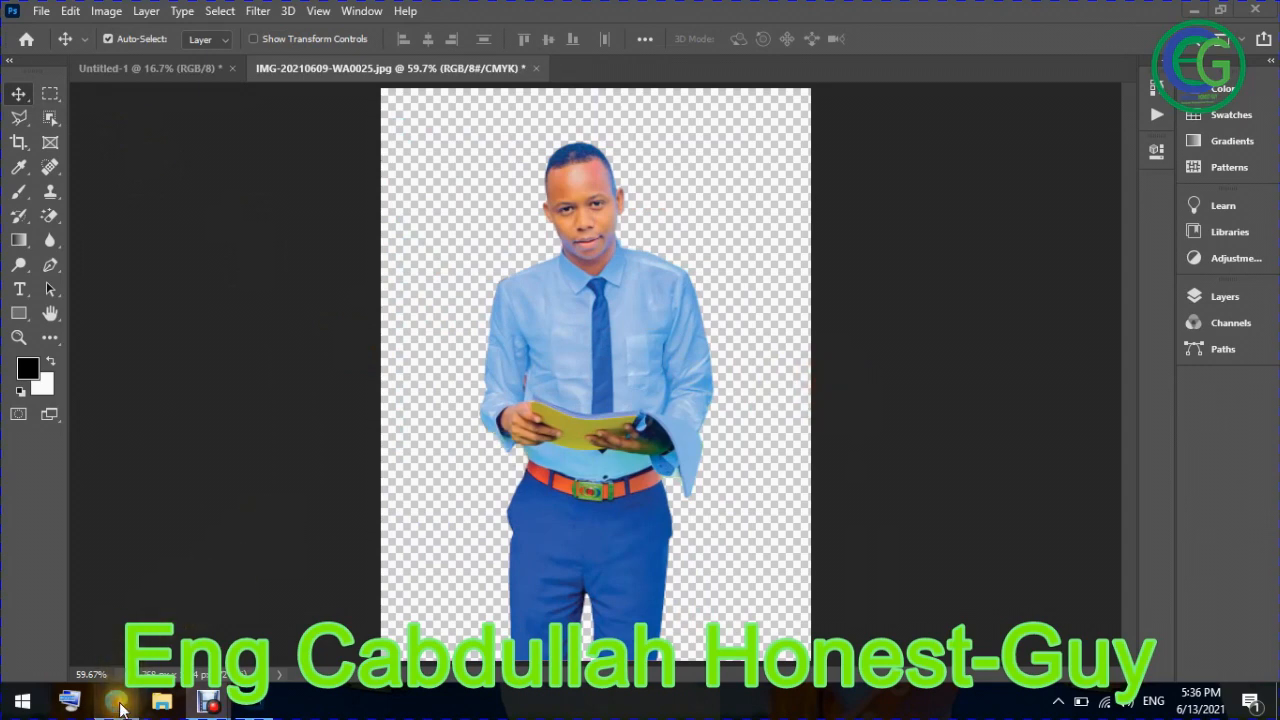
Switch to the Edge browser and run a Bing image search for "background"
click(116, 700)
click(640, 14)
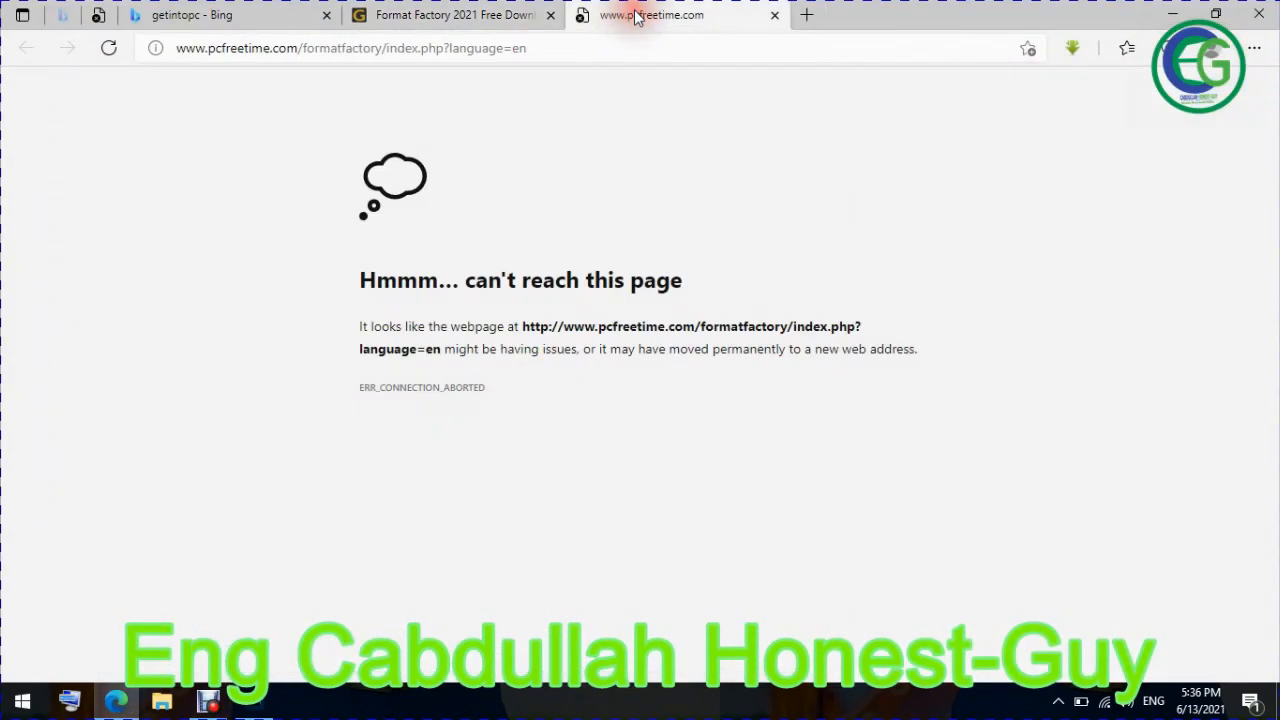
click(543, 50)
drag(543, 50, 180, 40)
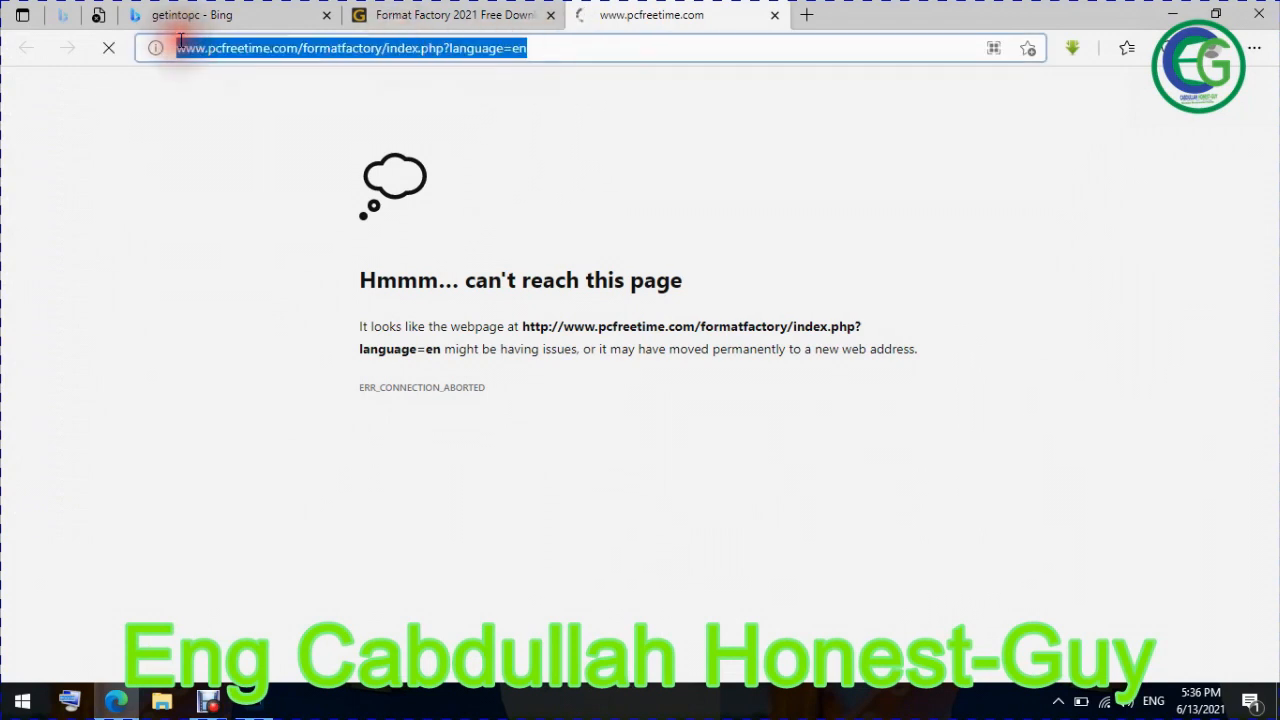
text(back)
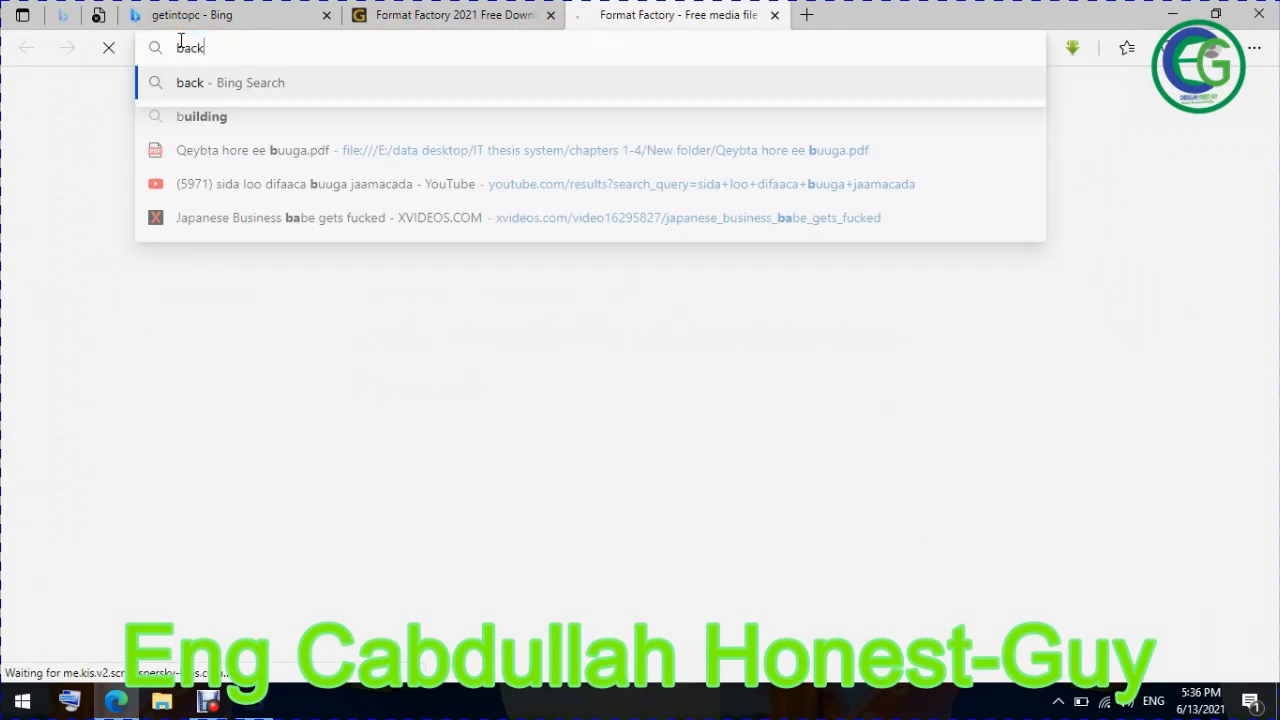
text(h)
key(BackSpace)
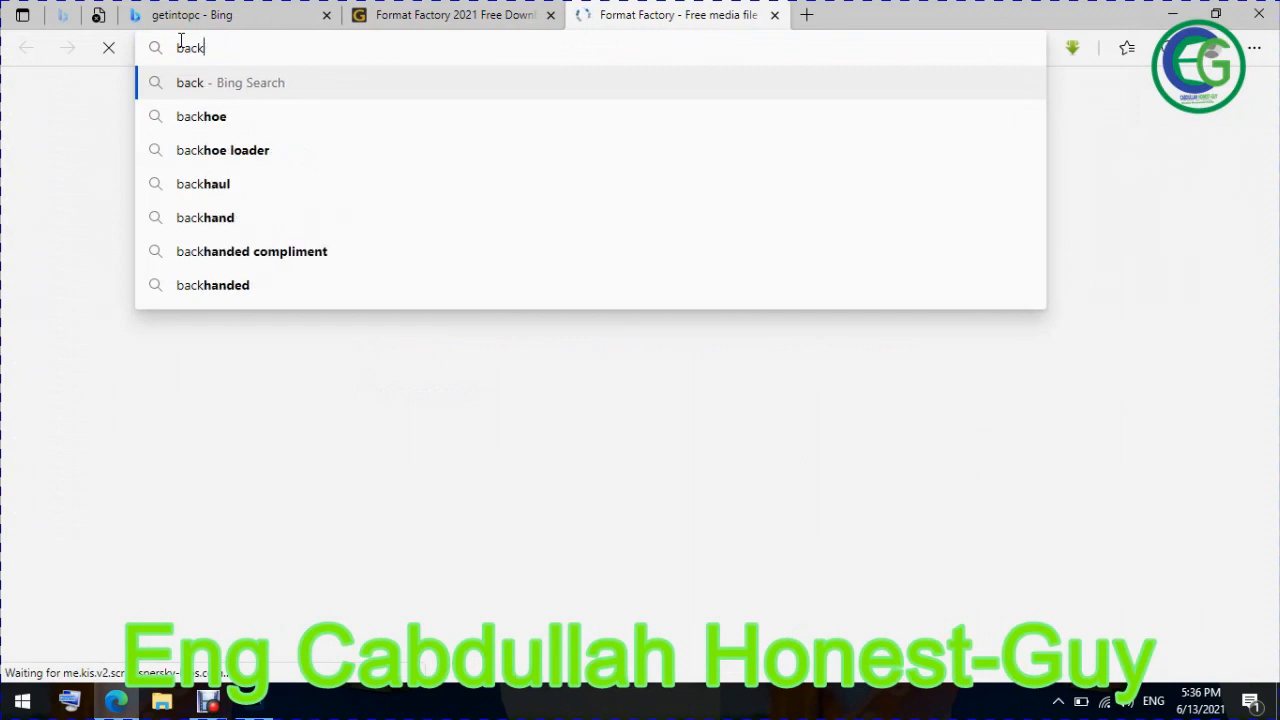
text(g)
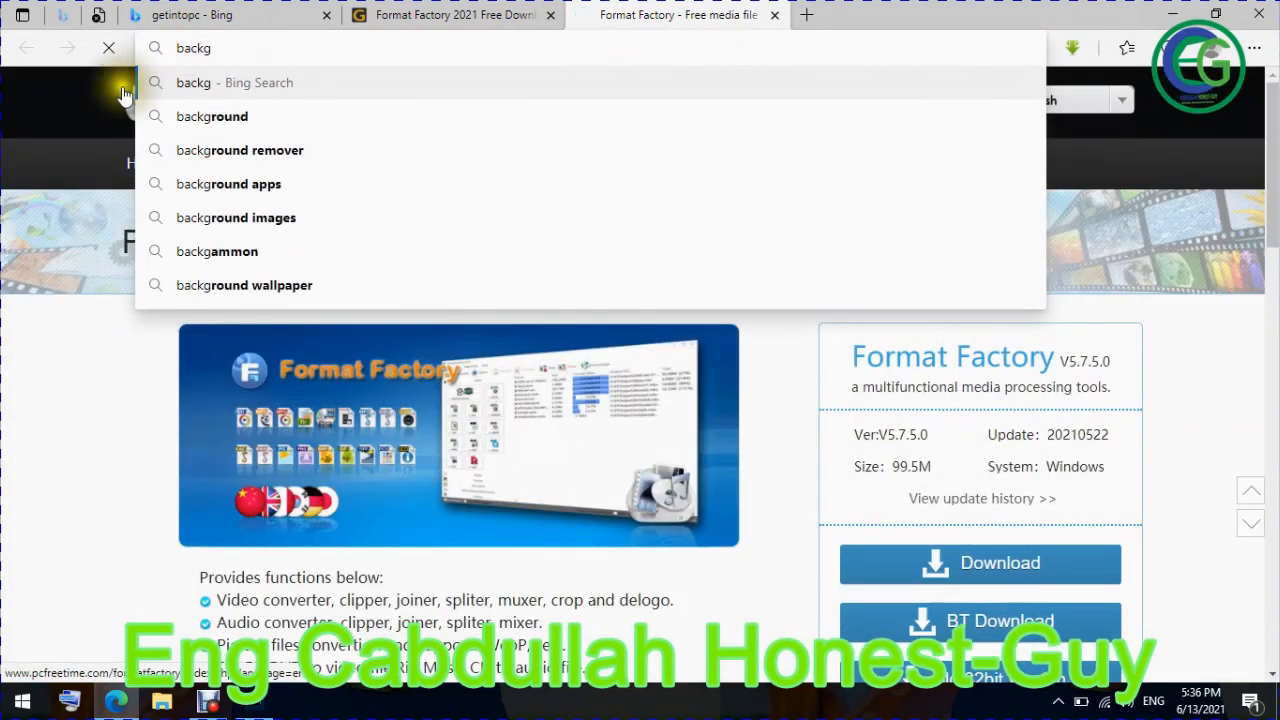
click(236, 114)
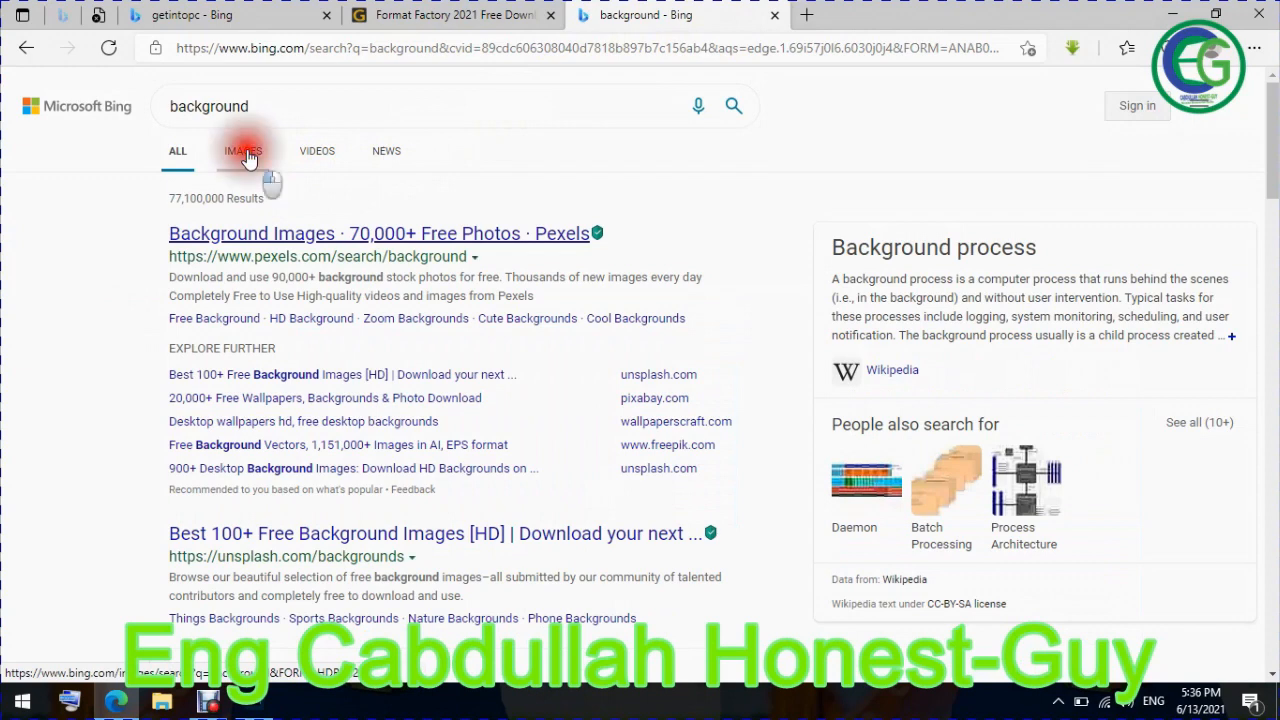
click(245, 156)
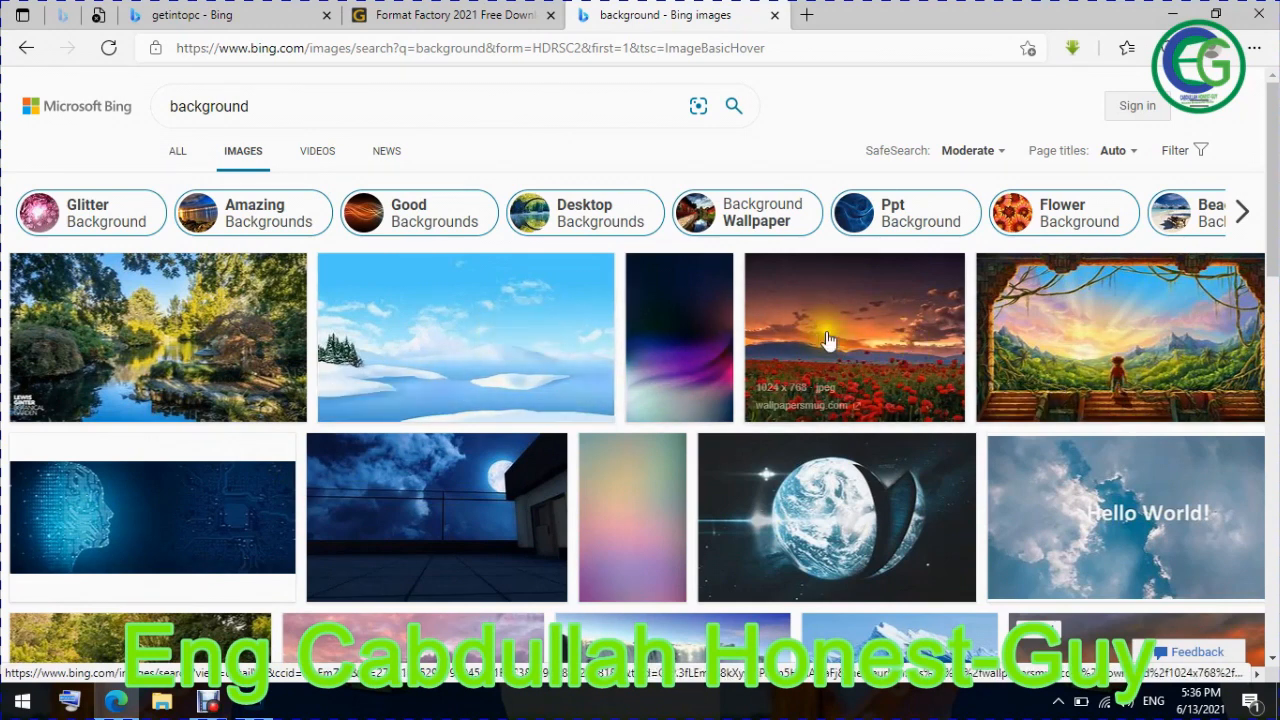
Open the jungle sunset background image from the search results and save it as a JPEG in the Downloads folder
click(1112, 349)
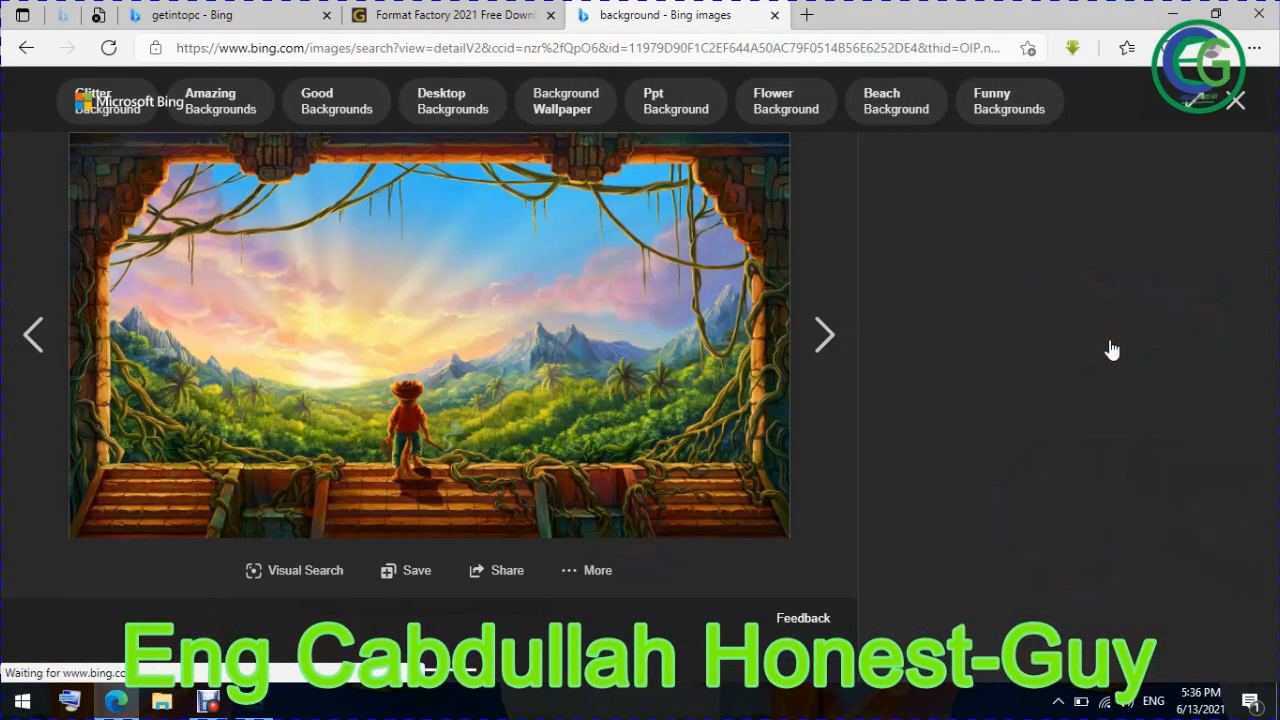
right_click(388, 331)
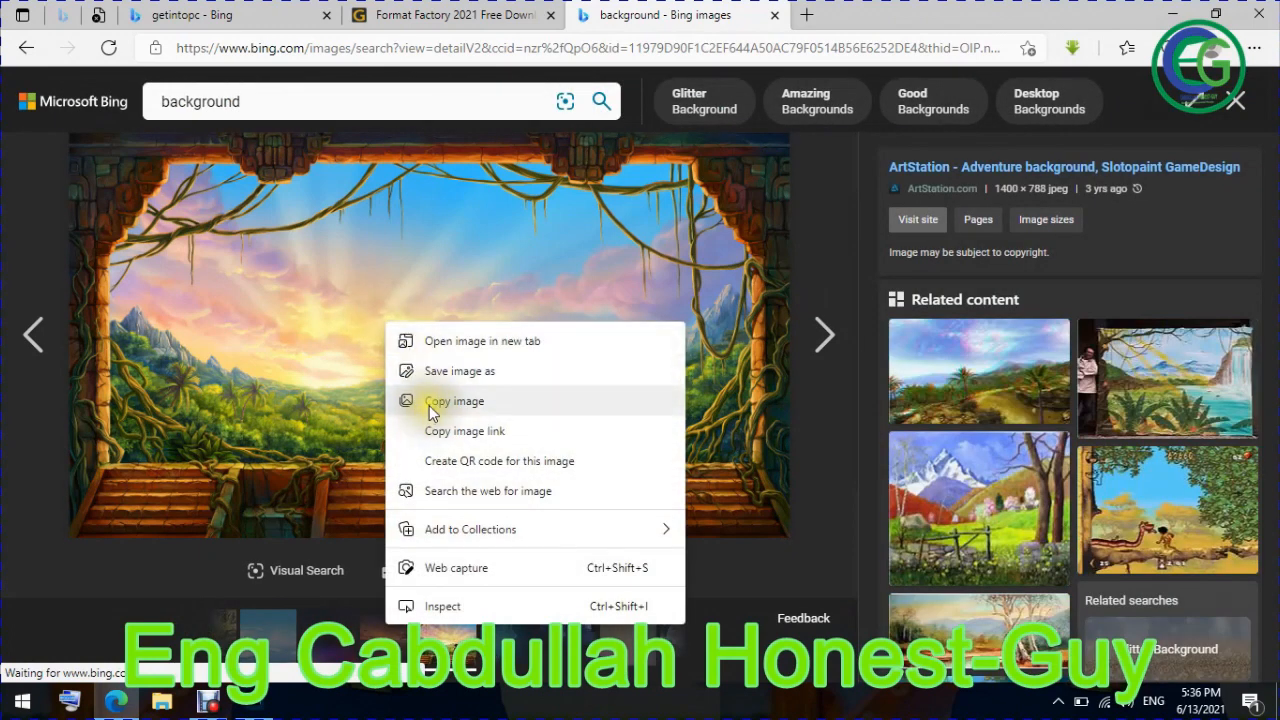
right_click(311, 310)
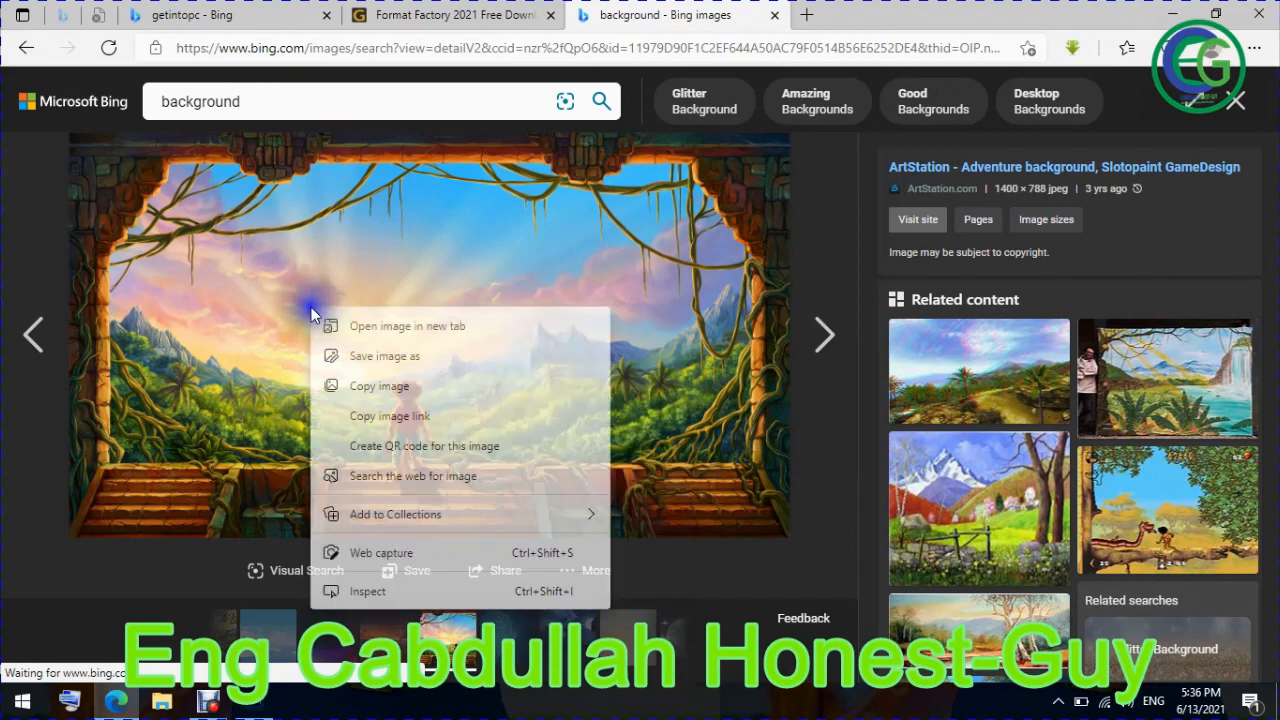
click(380, 358)
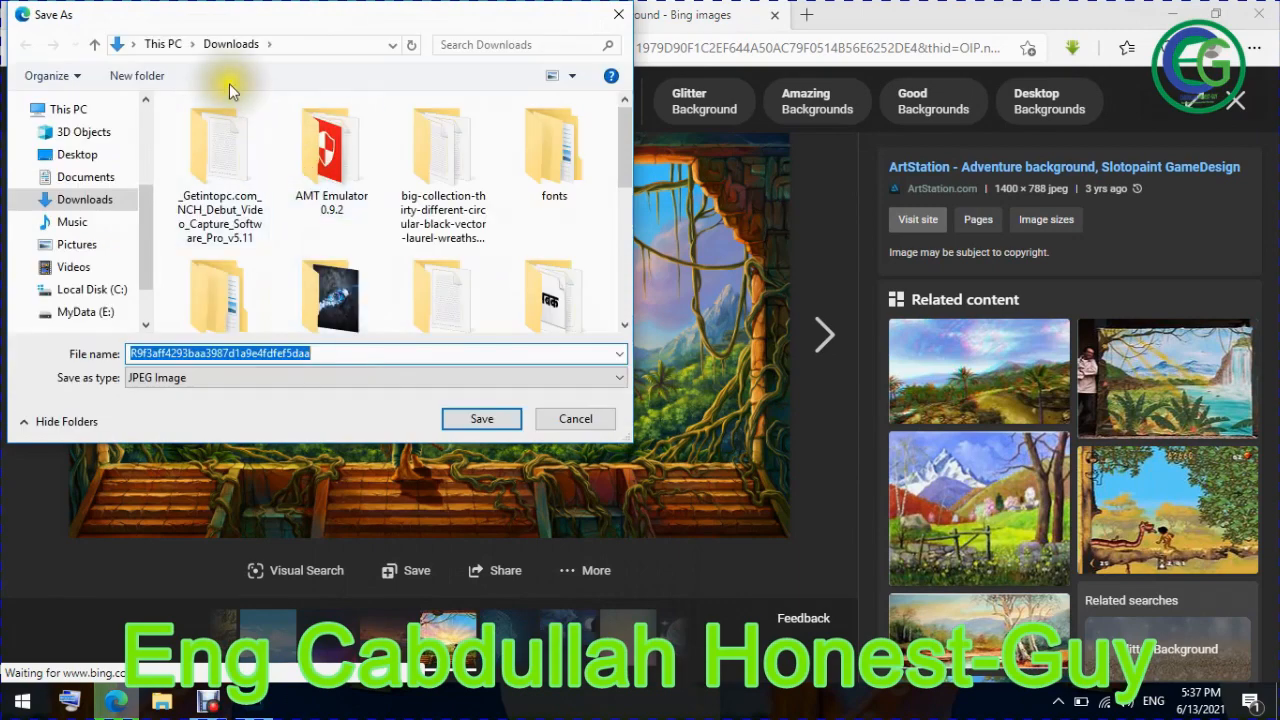
click(471, 419)
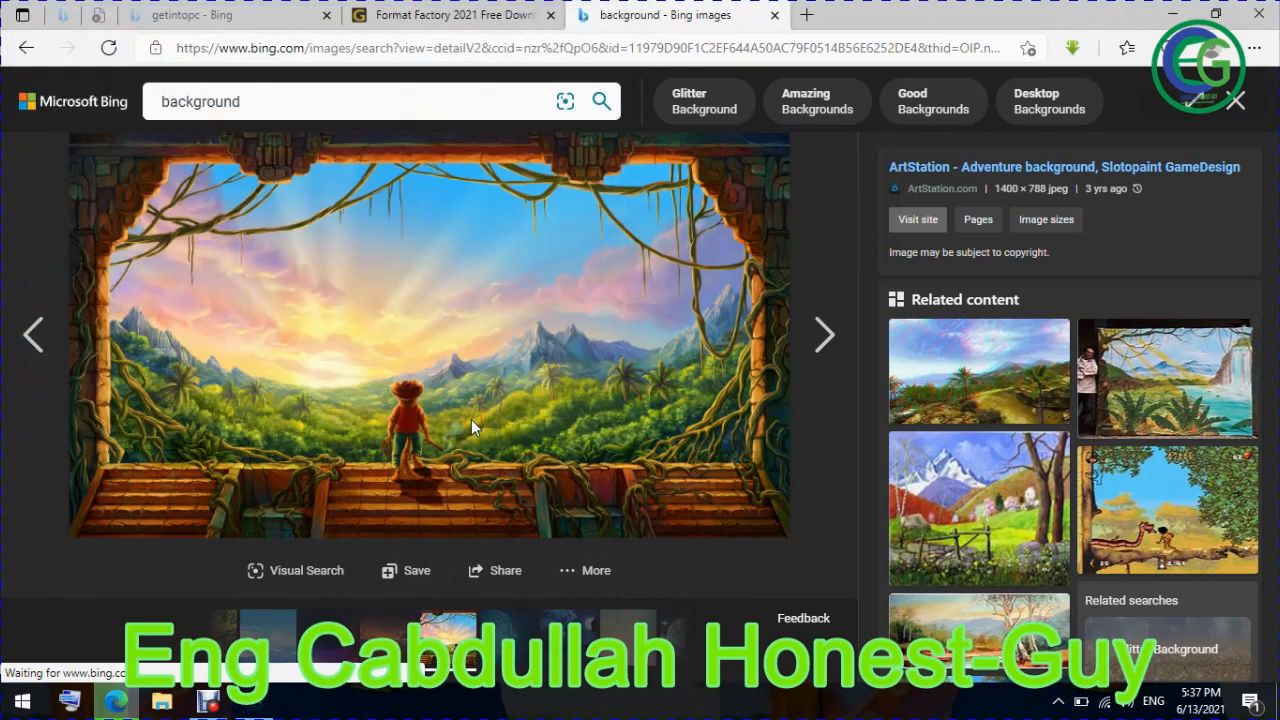
click(858, 16)
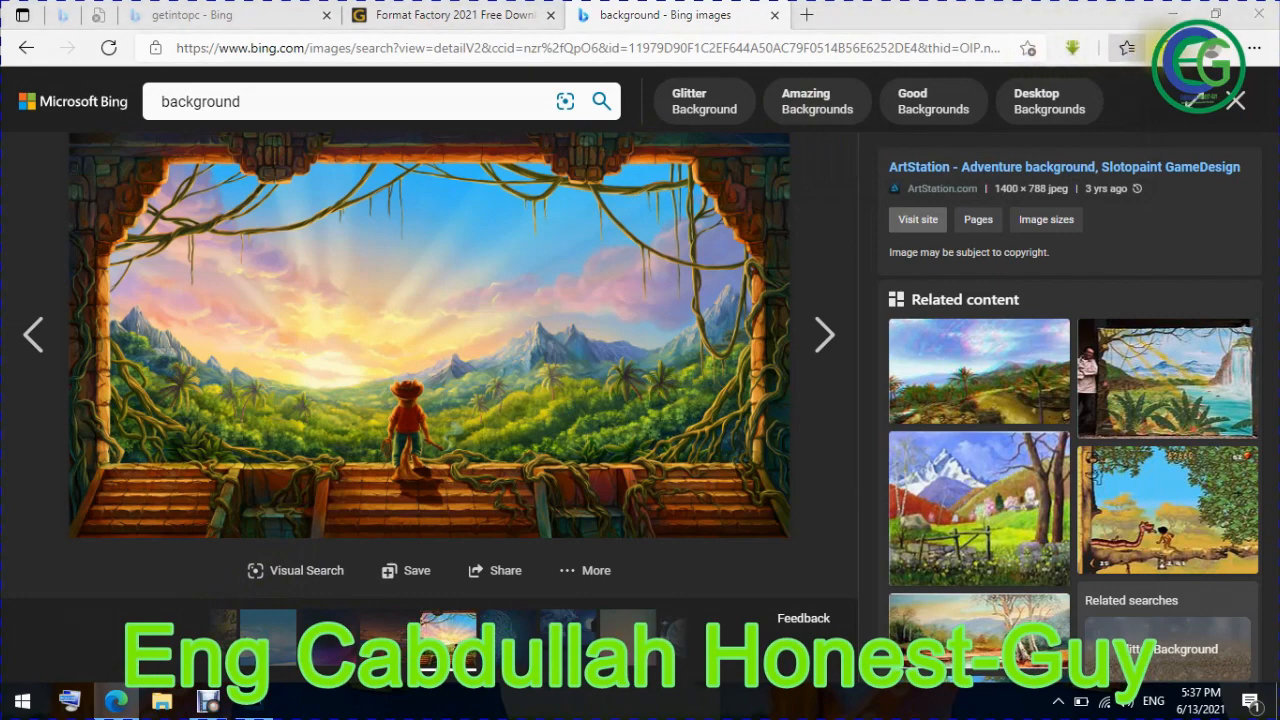
Check the Downloads folder in File Explorer for the saved image file R9f3aff4293baa3987d1a9e4fdfef5daa
click(162, 701)
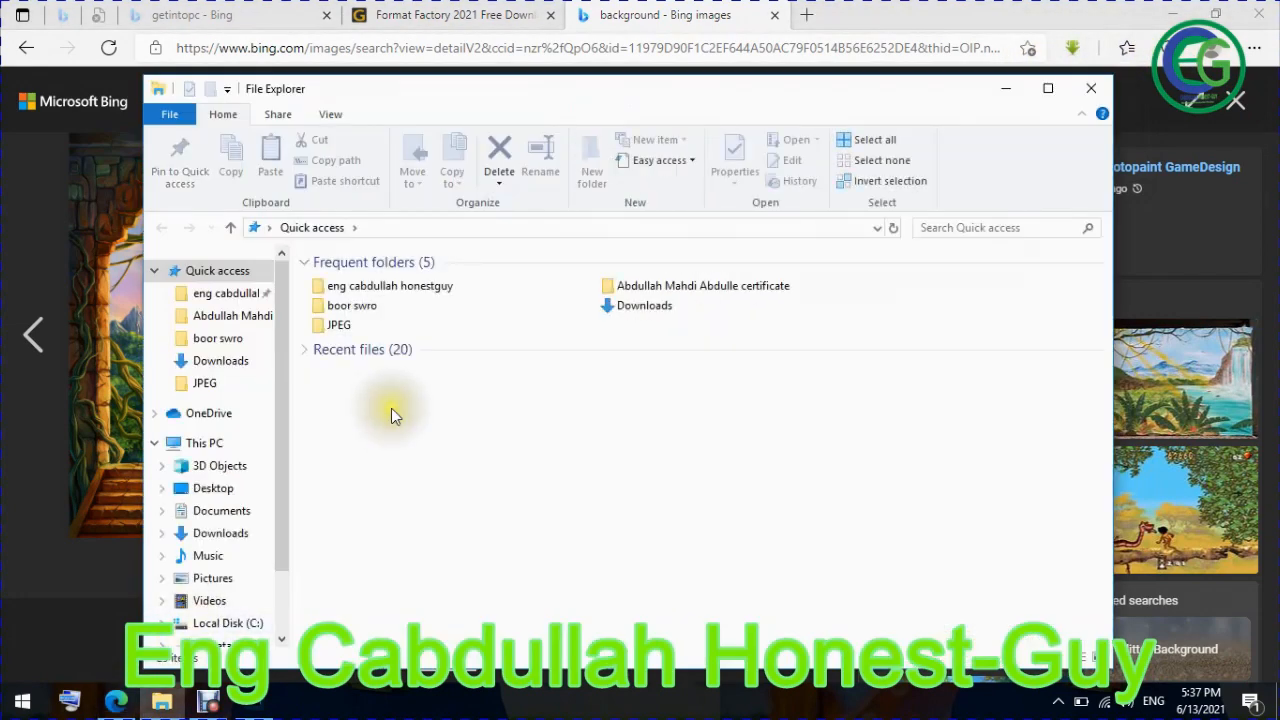
click(220, 363)
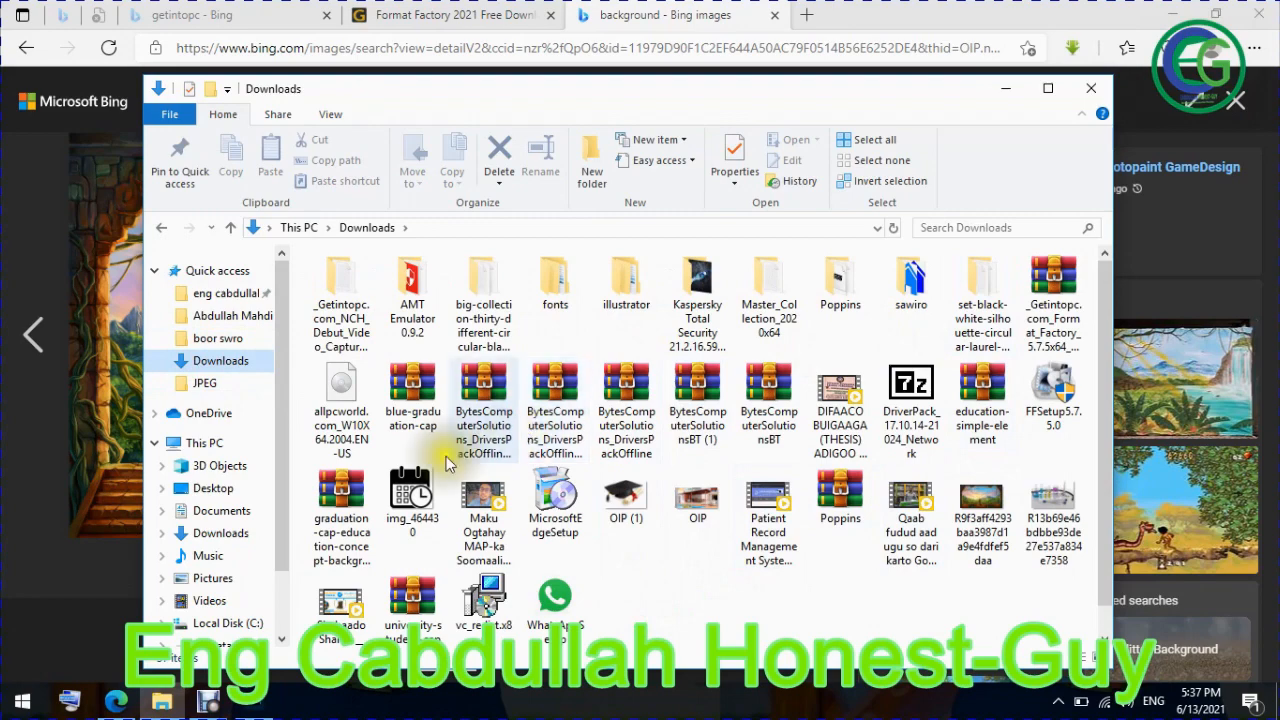
click(980, 521)
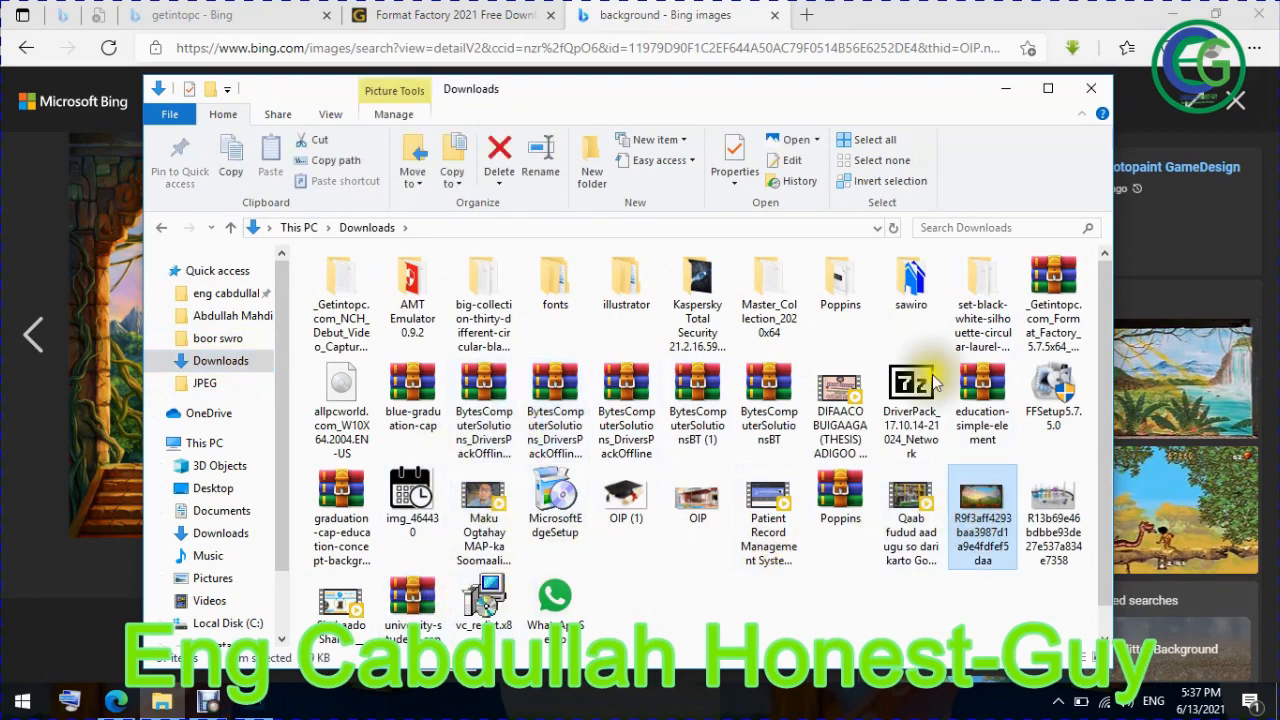
click(938, 10)
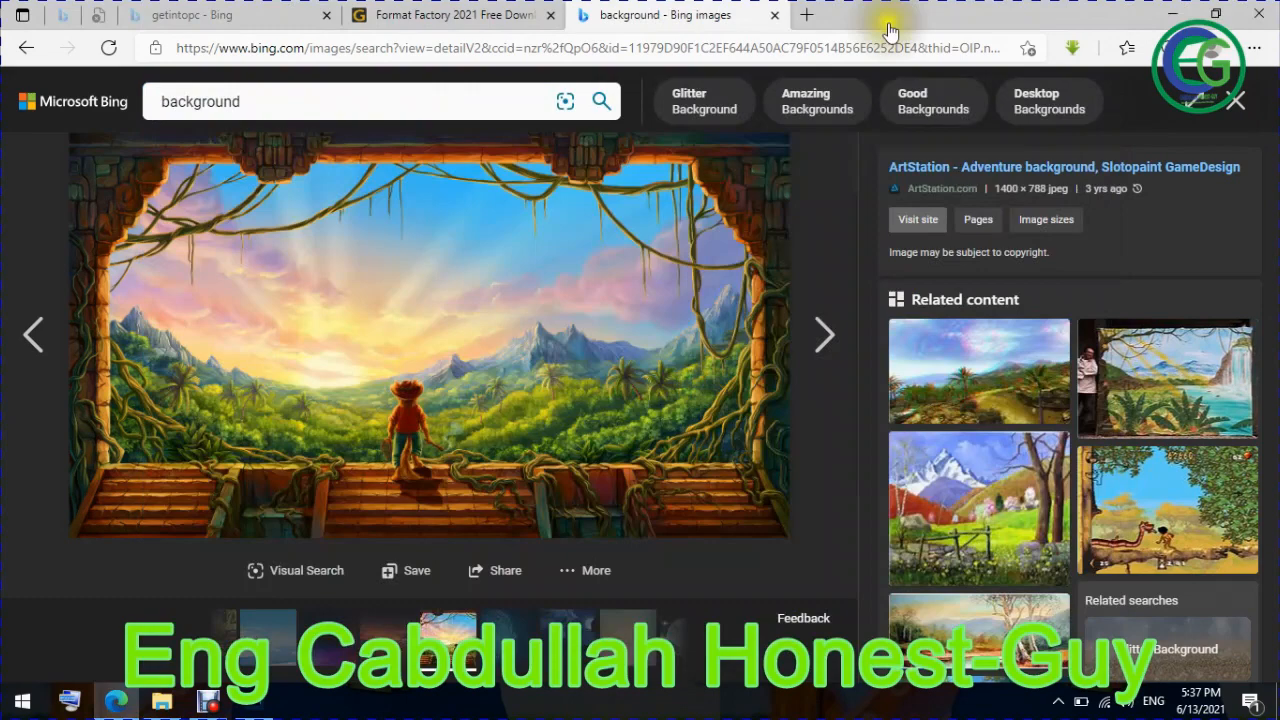
Switch to Photoshop, look at the Untitled-1 document briefly and return to the document with the cut-out man
click(255, 700)
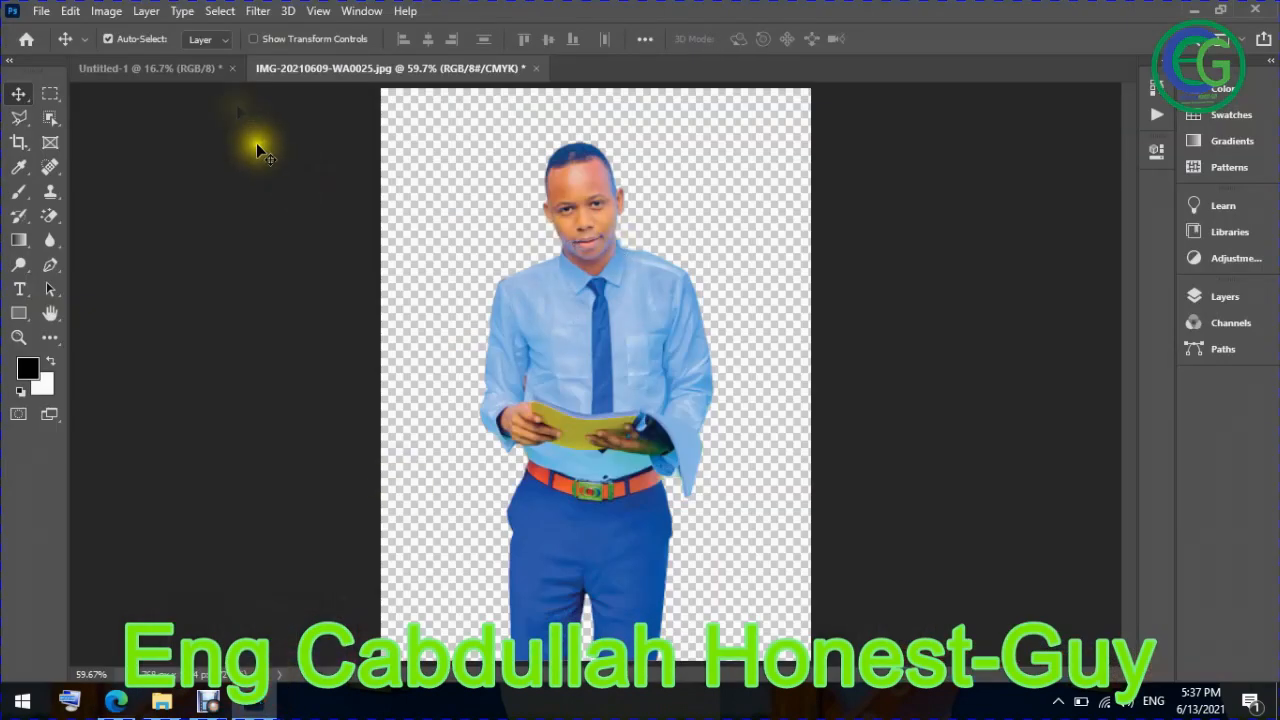
click(198, 75)
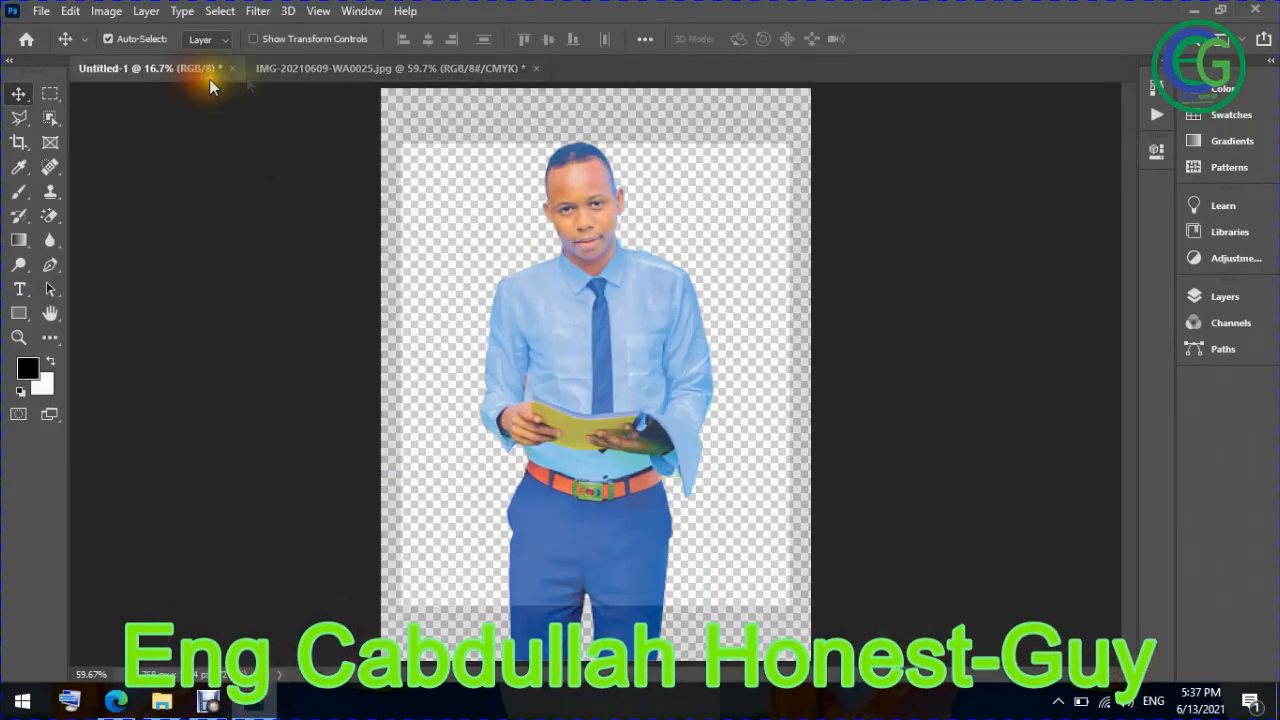
click(345, 70)
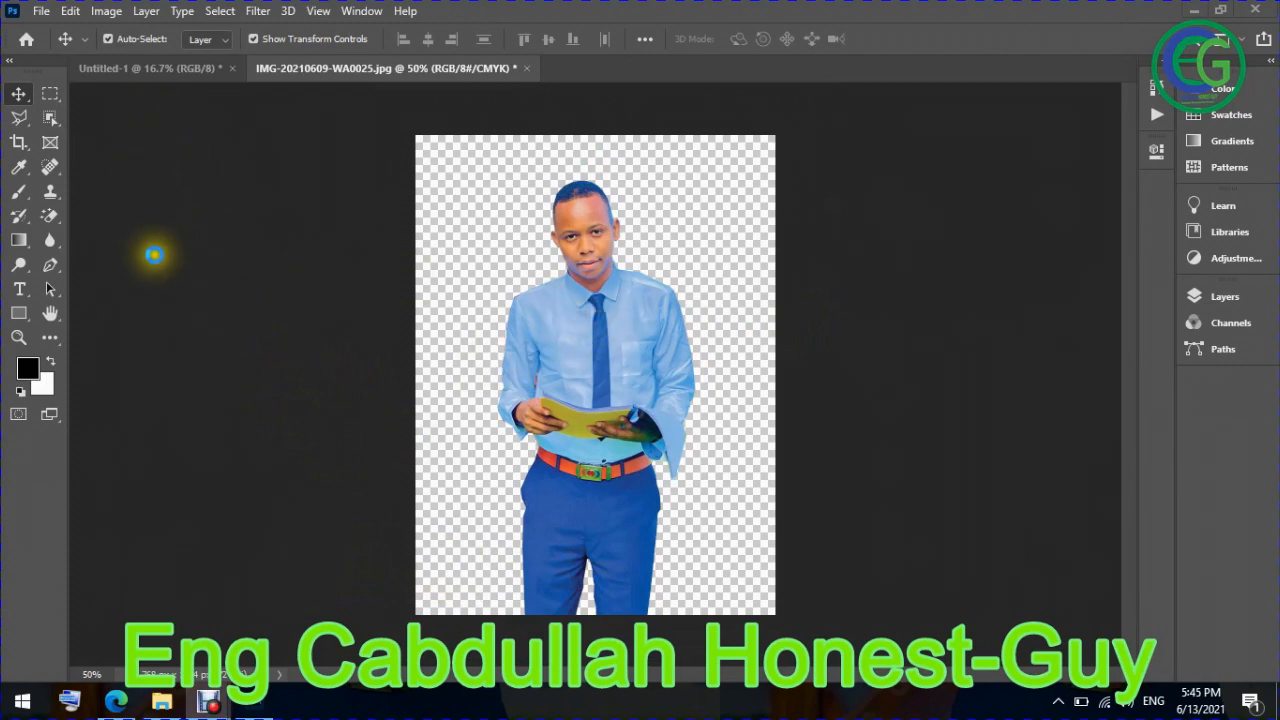
Place the image R9f3aff4293baa3987d1a9e4fdfef5daa from the Downloads folder as a linked file in the man's document
click(41, 12)
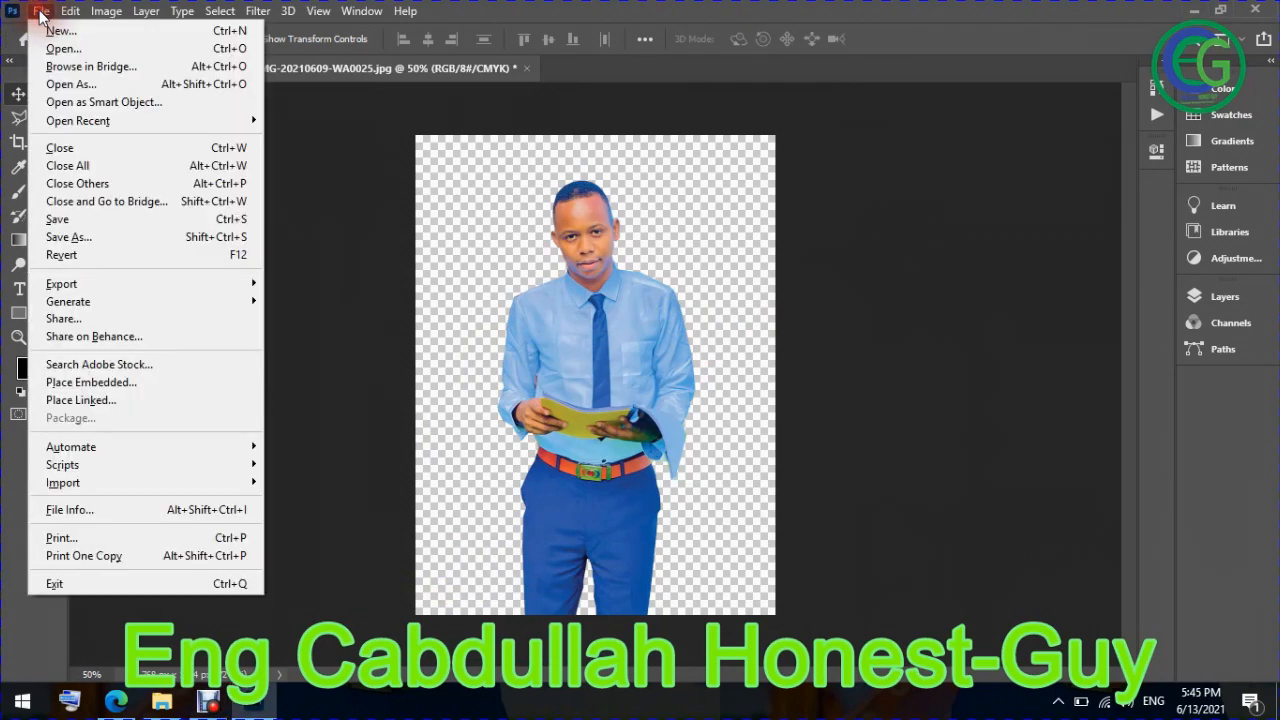
click(41, 12)
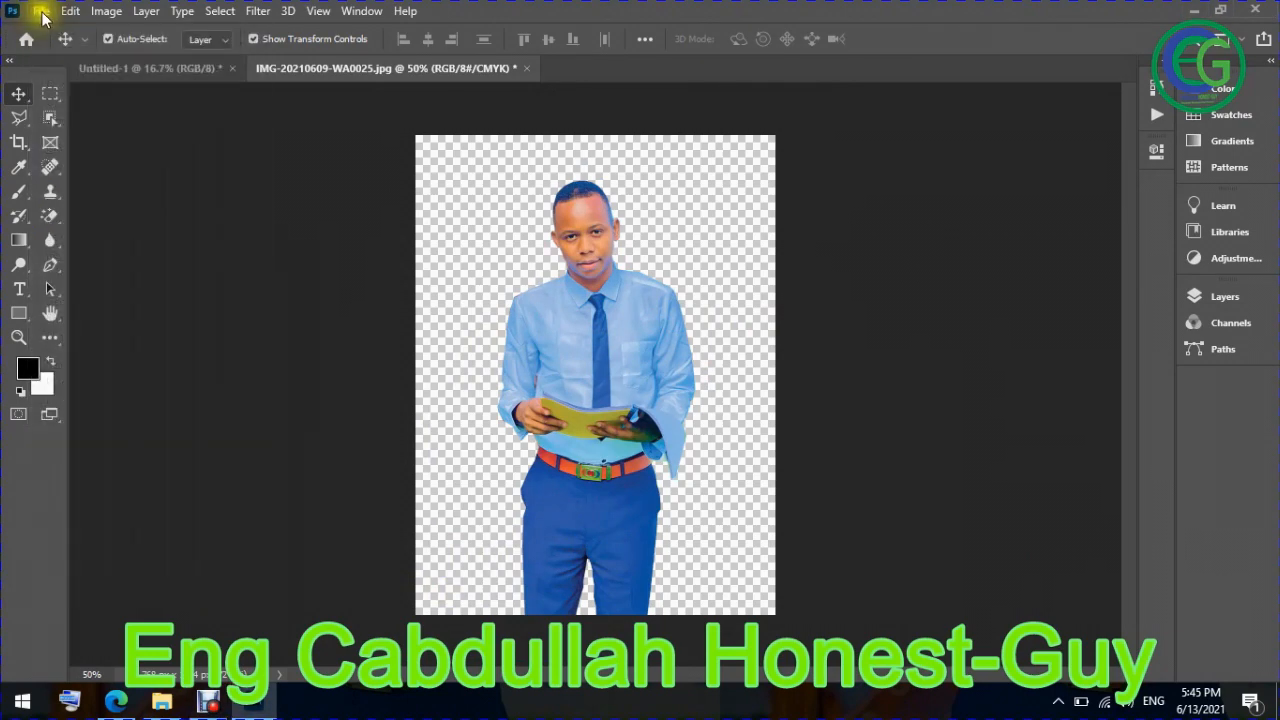
click(41, 12)
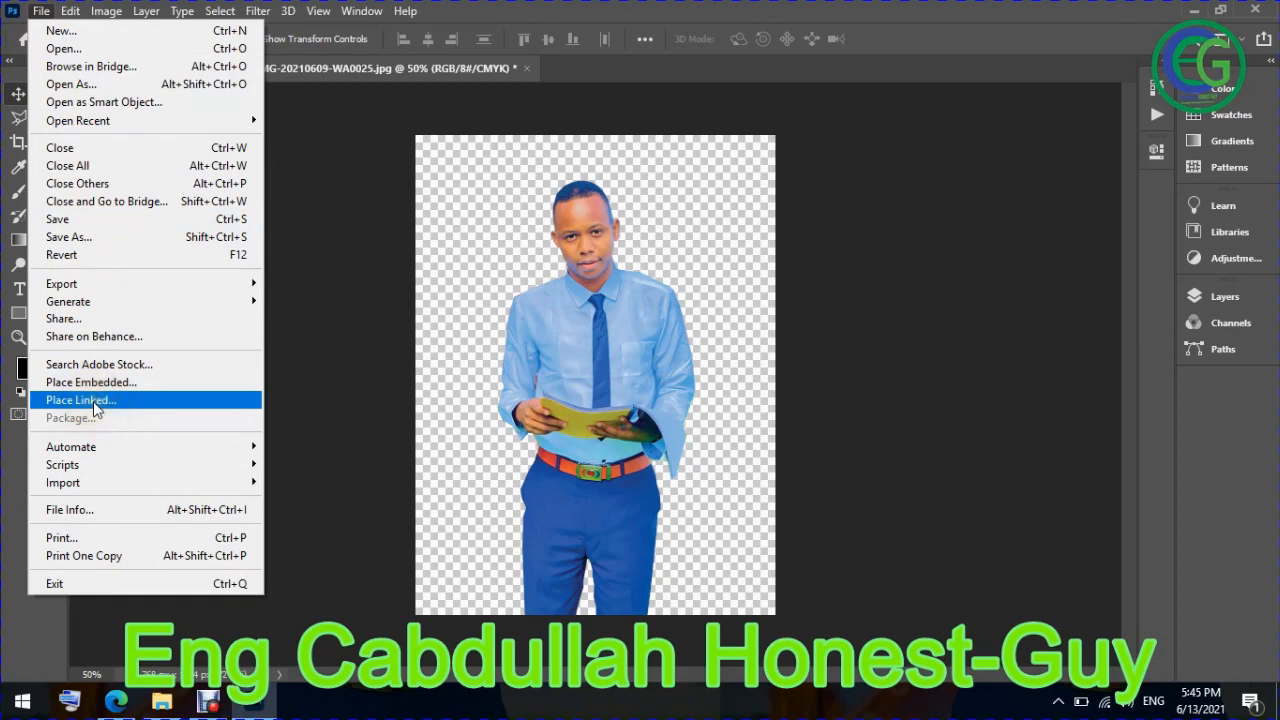
click(94, 402)
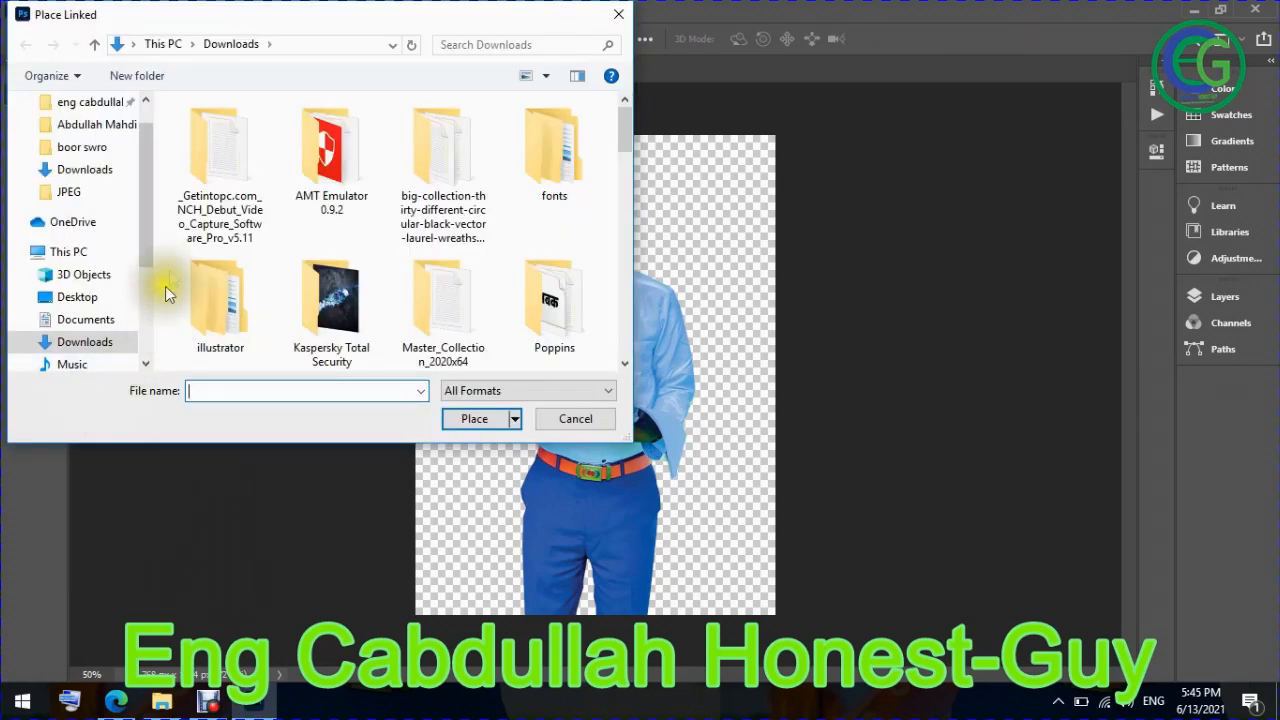
click(110, 190)
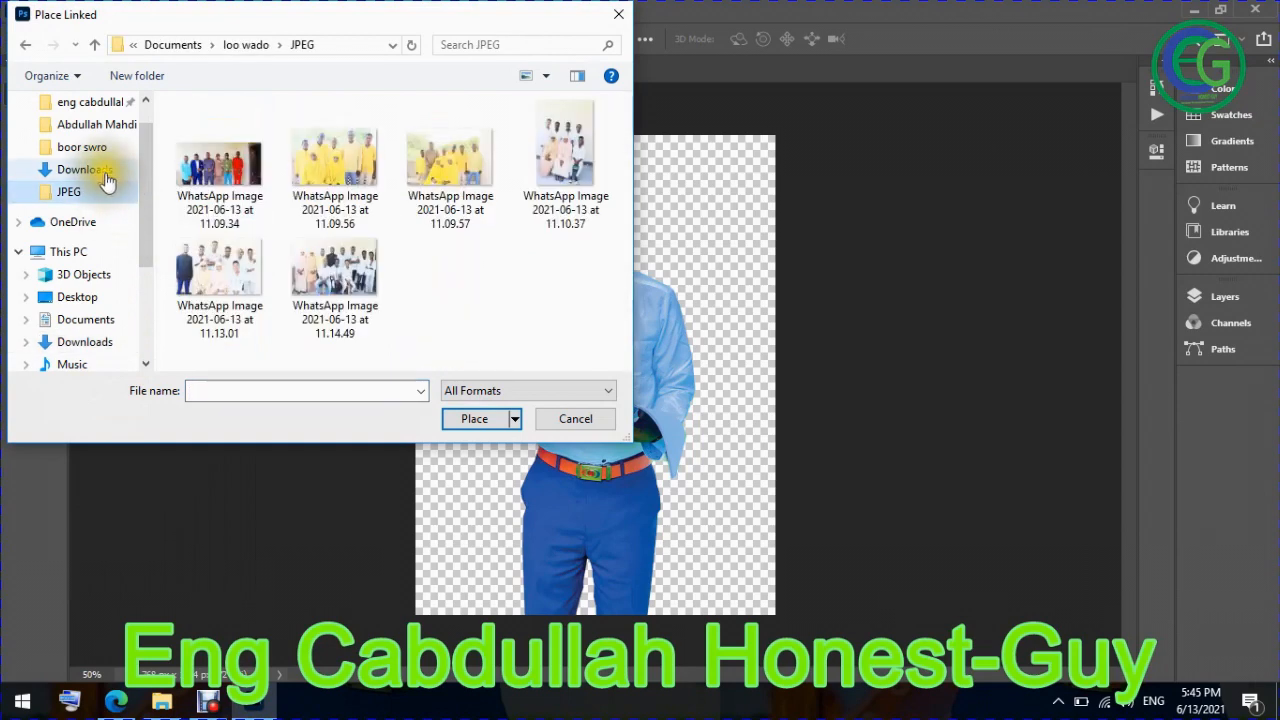
click(105, 172)
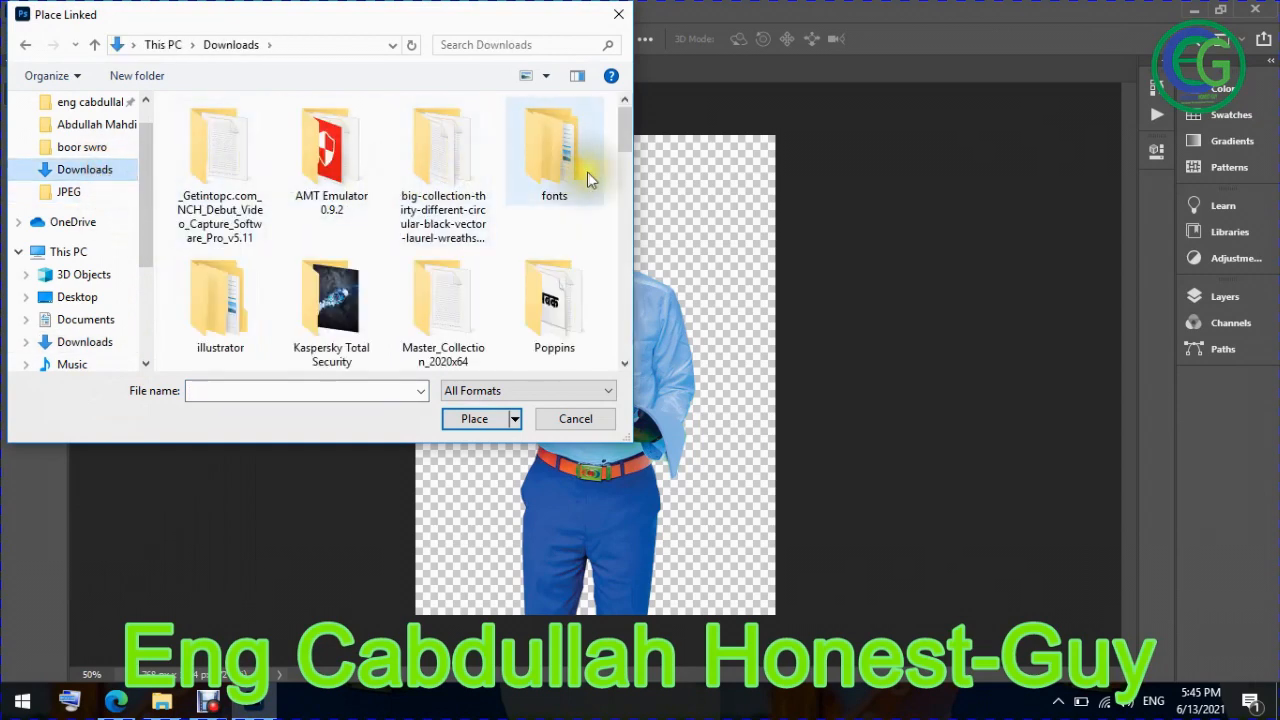
drag(628, 141, 643, 274)
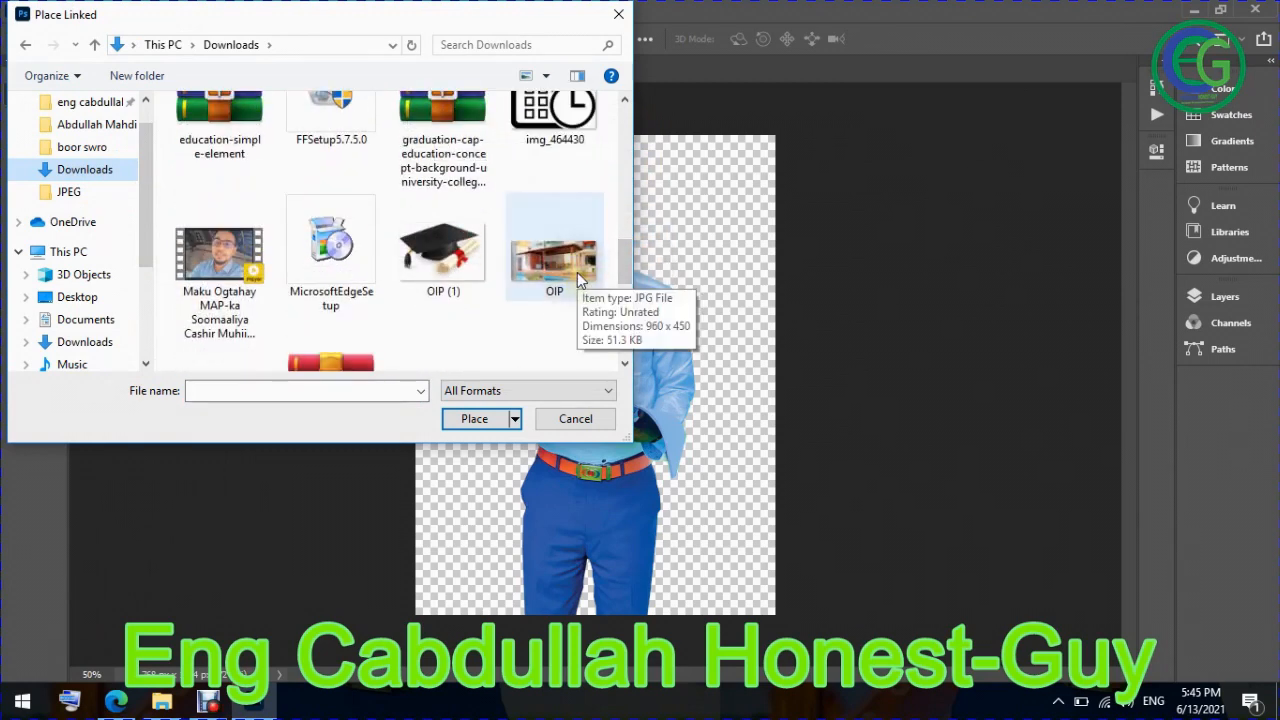
drag(627, 265, 621, 285)
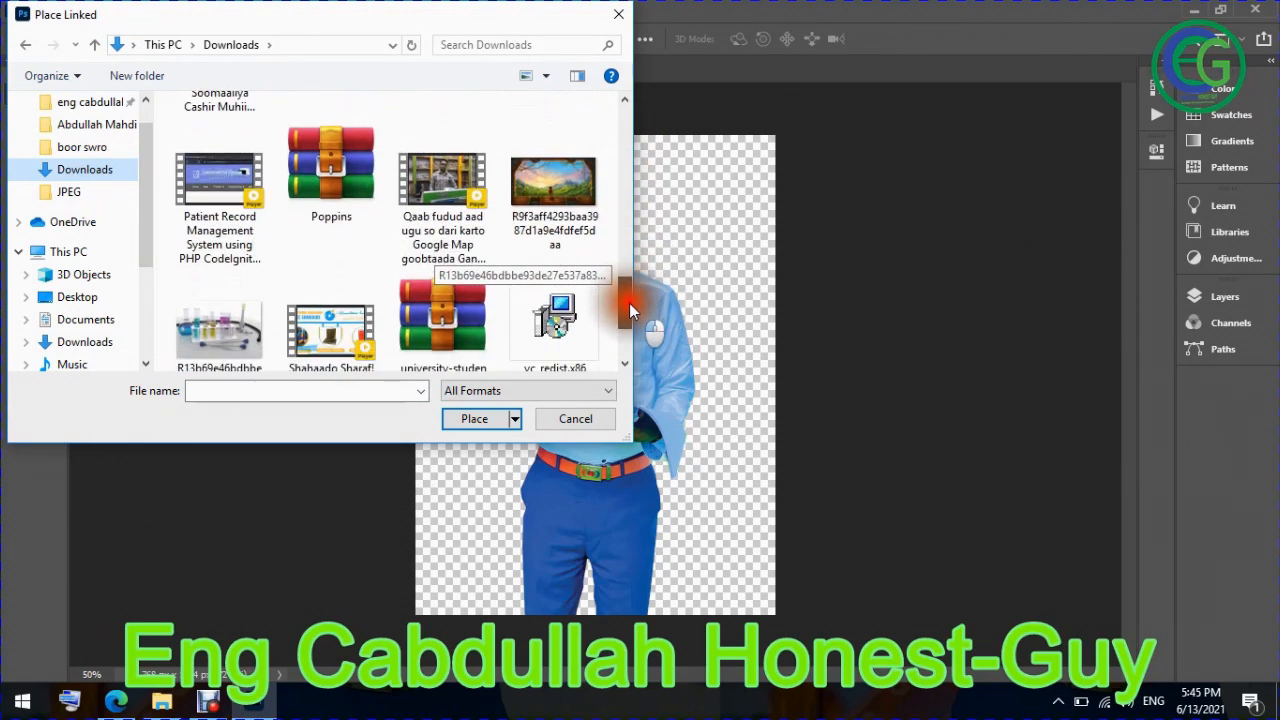
click(565, 240)
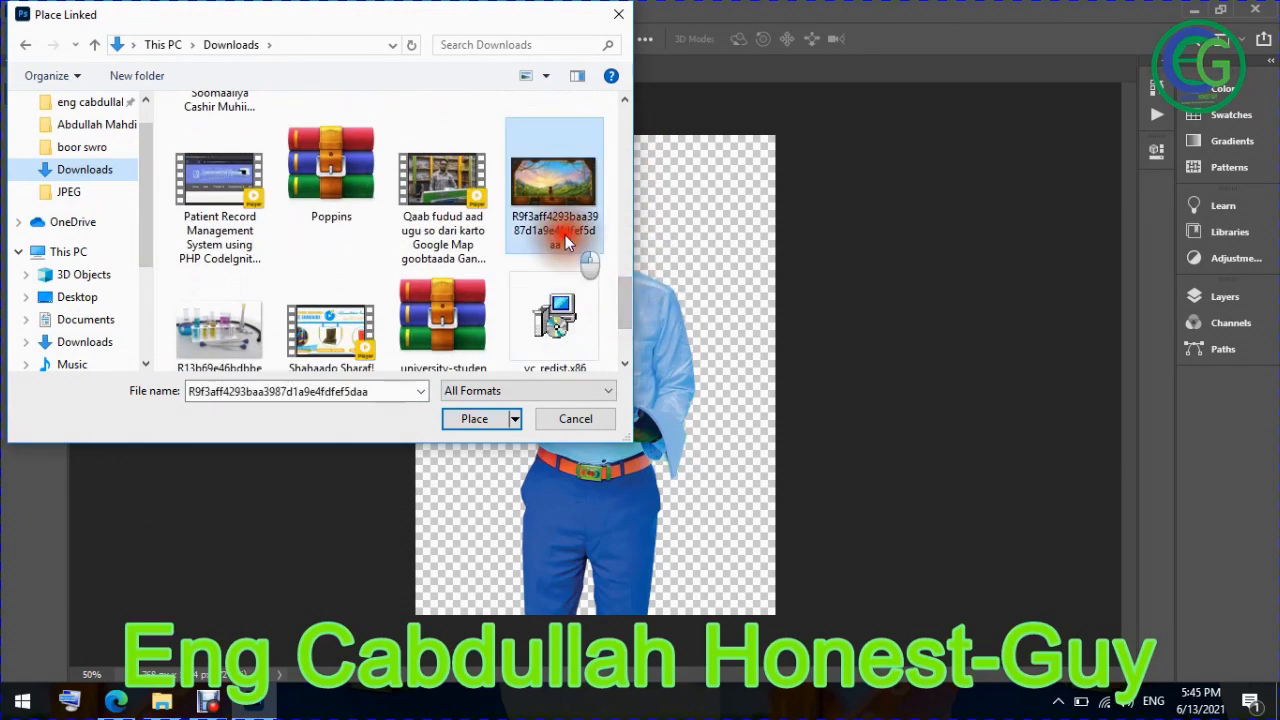
click(477, 416)
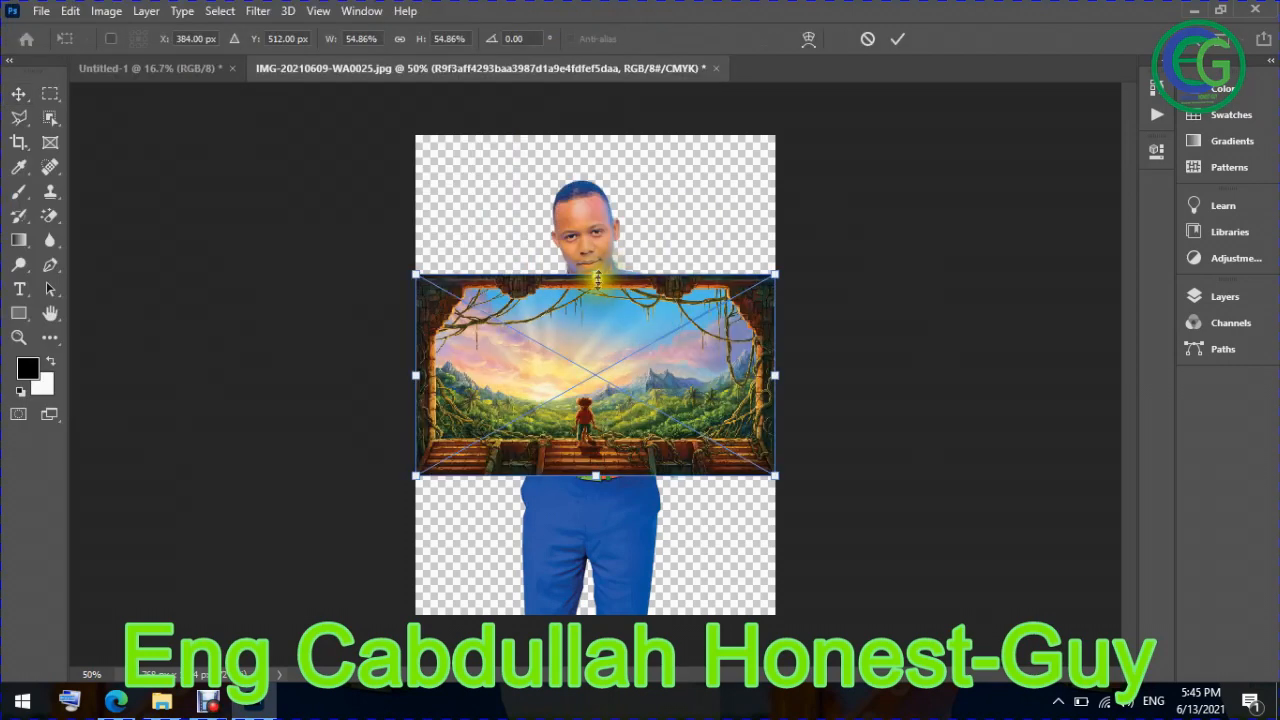
Try stretching the placed image upward, and scale it with linked proportions to about 52% width and 62% height
drag(596, 280, 596, 236)
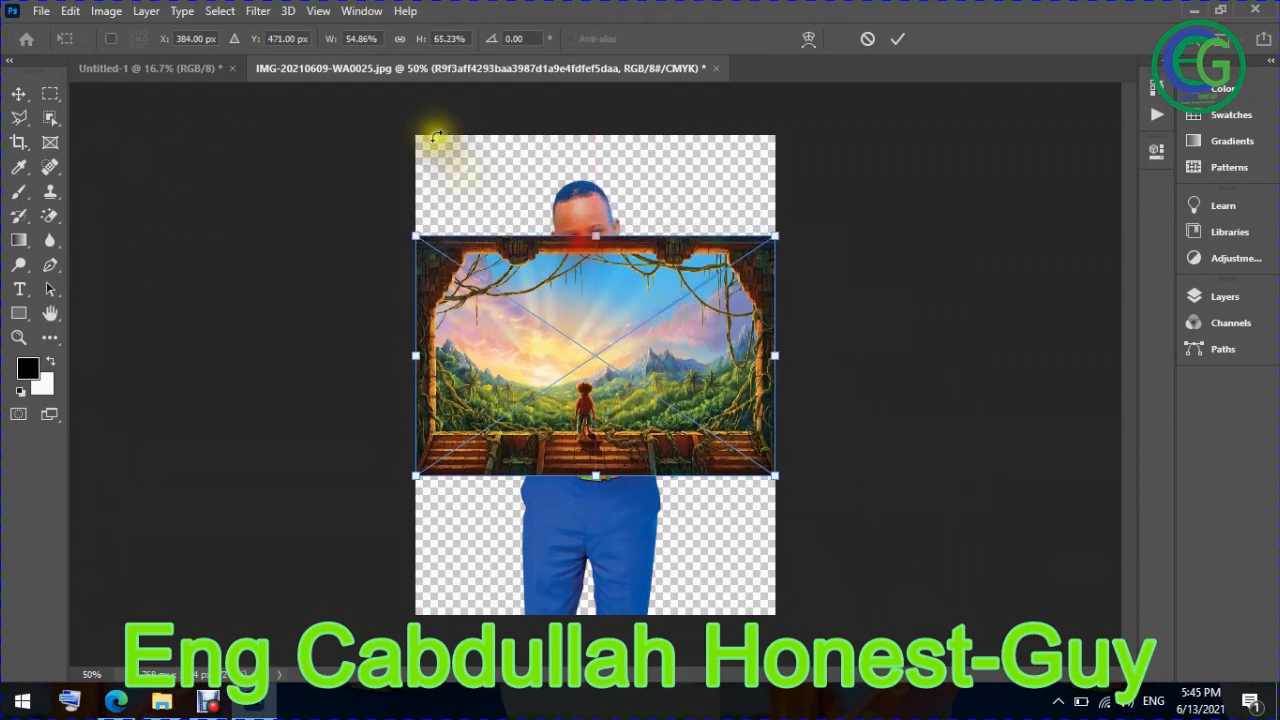
click(399, 40)
mouse_move(594, 234)
mouse_down()
mouse_move(594, 186)
mouse_move(594, 280)
mouse_move(594, 248)
mouse_up()
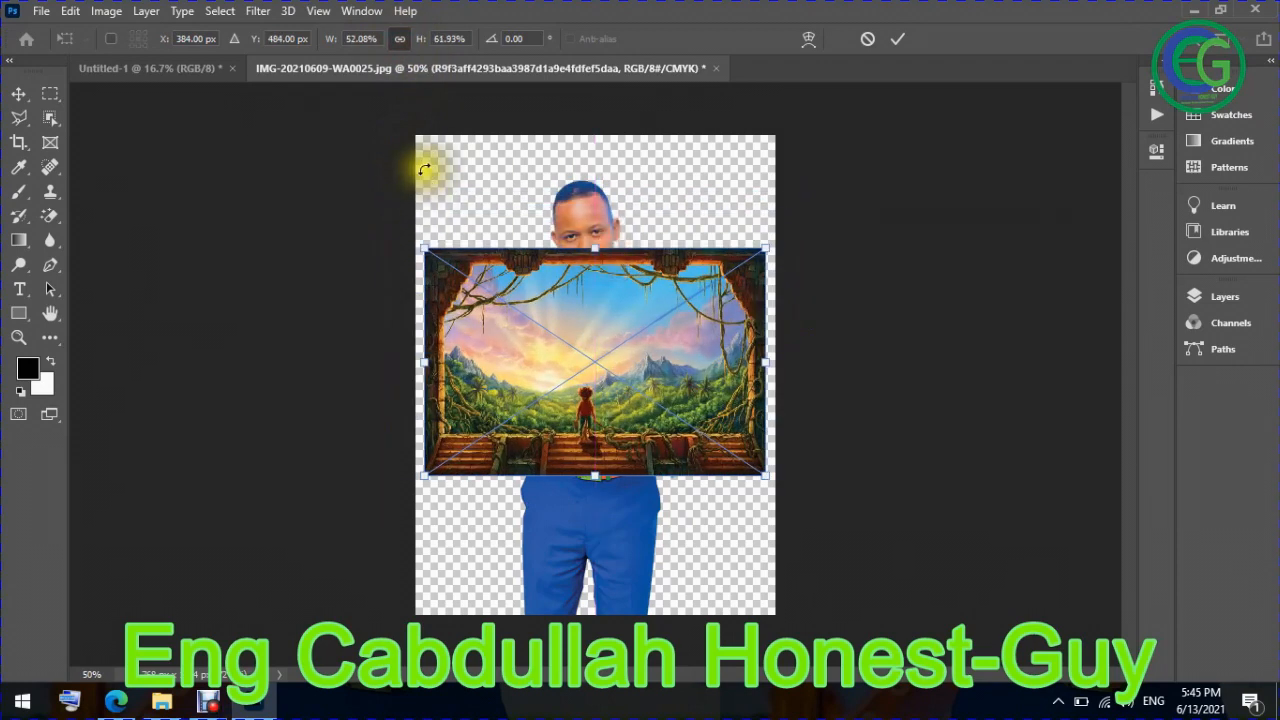
click(399, 40)
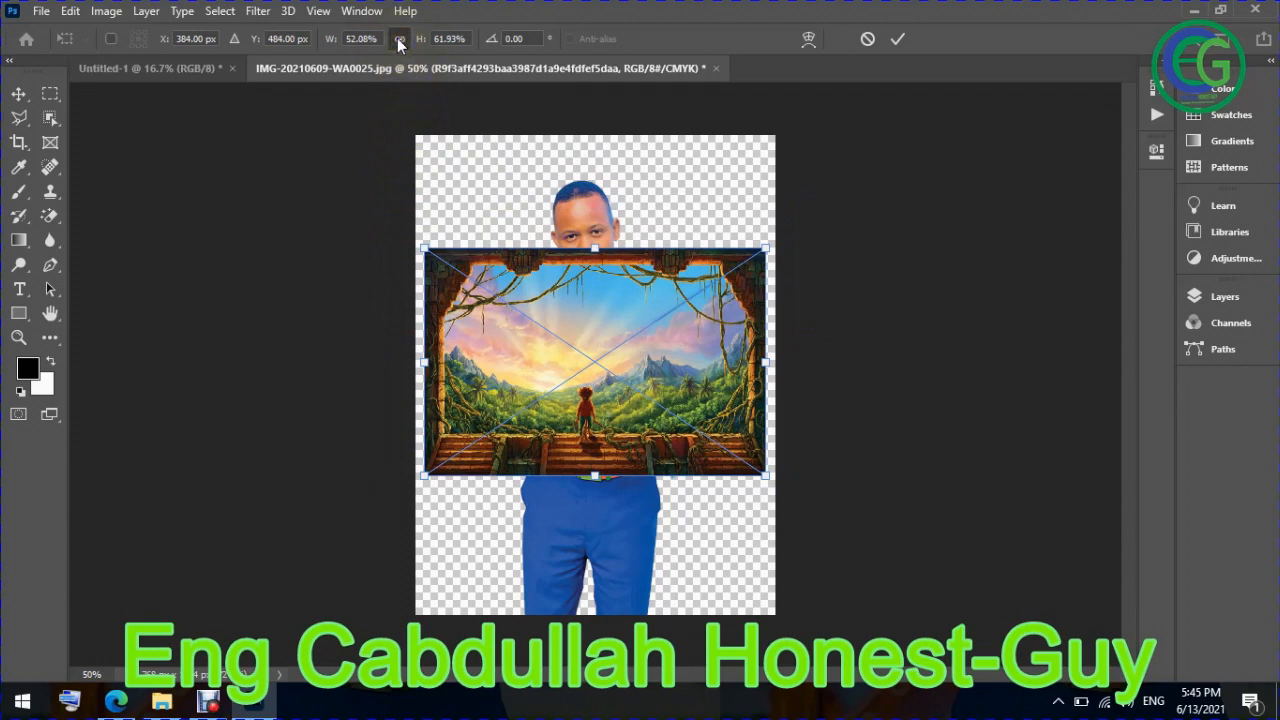
click(399, 40)
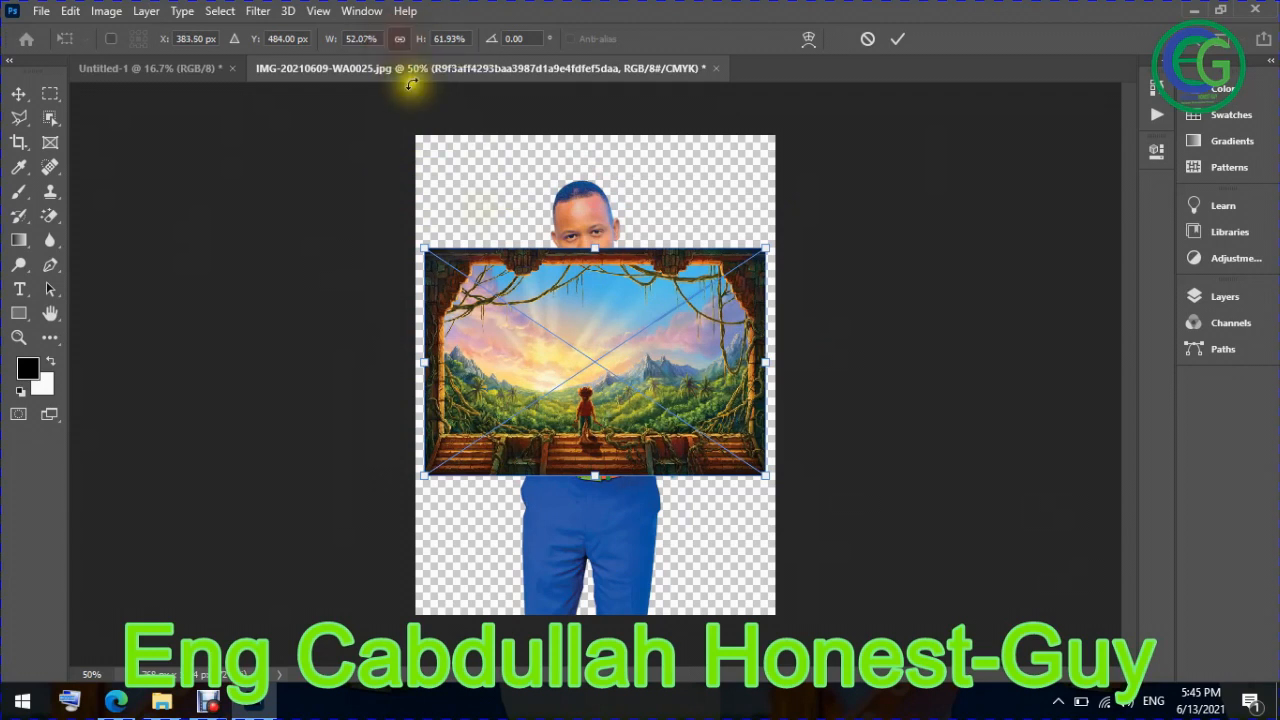
Stretch the placed image on all four sides to cover the whole canvas, about 56% wide and 130% high, and commit the transform
drag(593, 250, 581, 136)
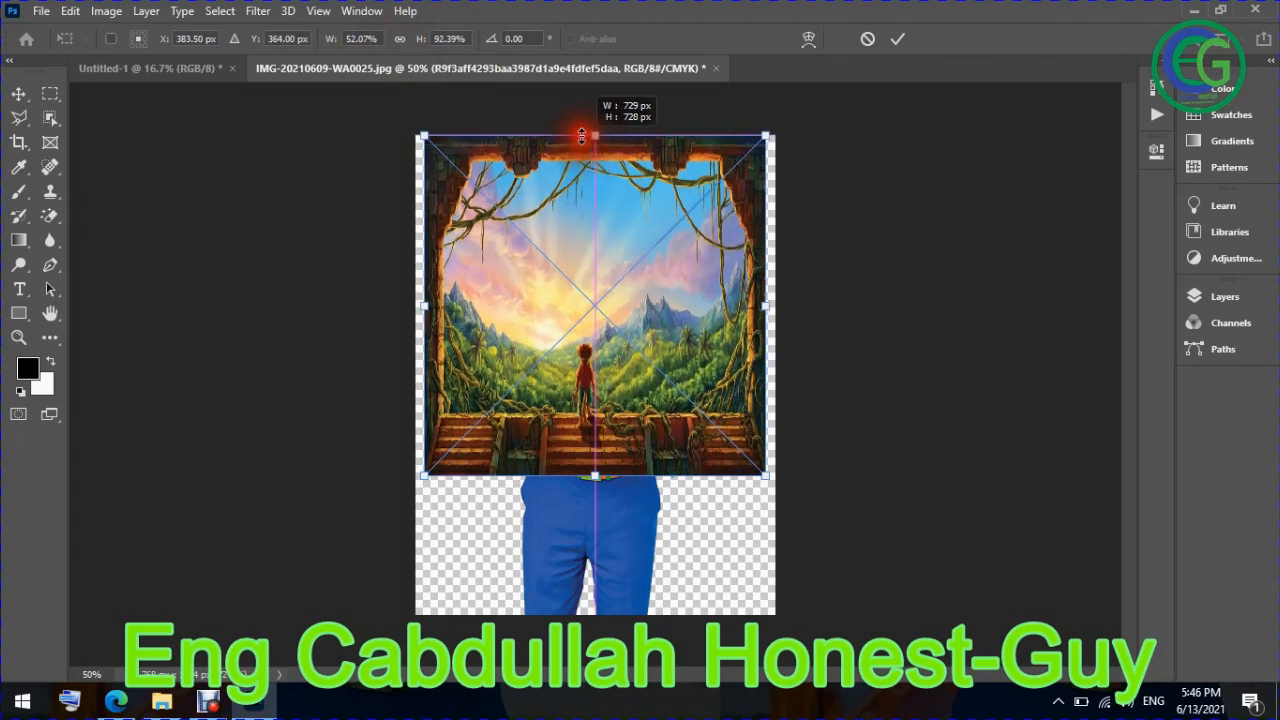
drag(766, 306, 784, 306)
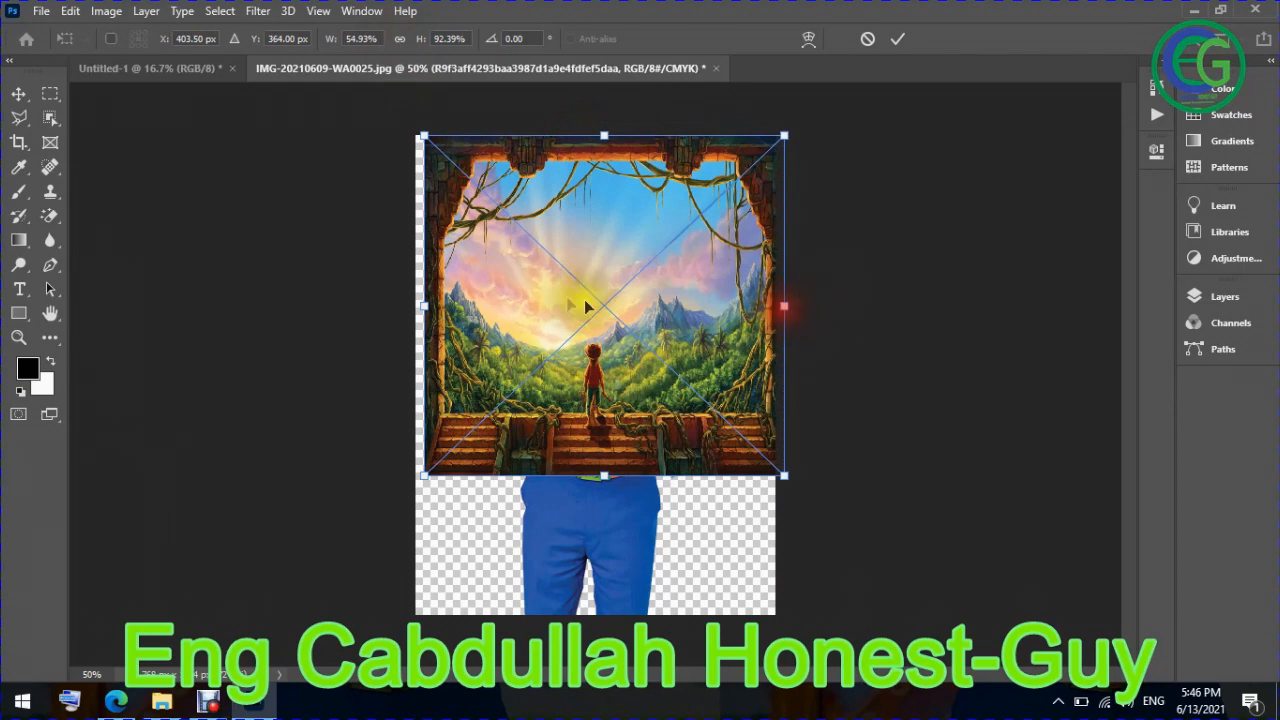
drag(424, 306, 412, 304)
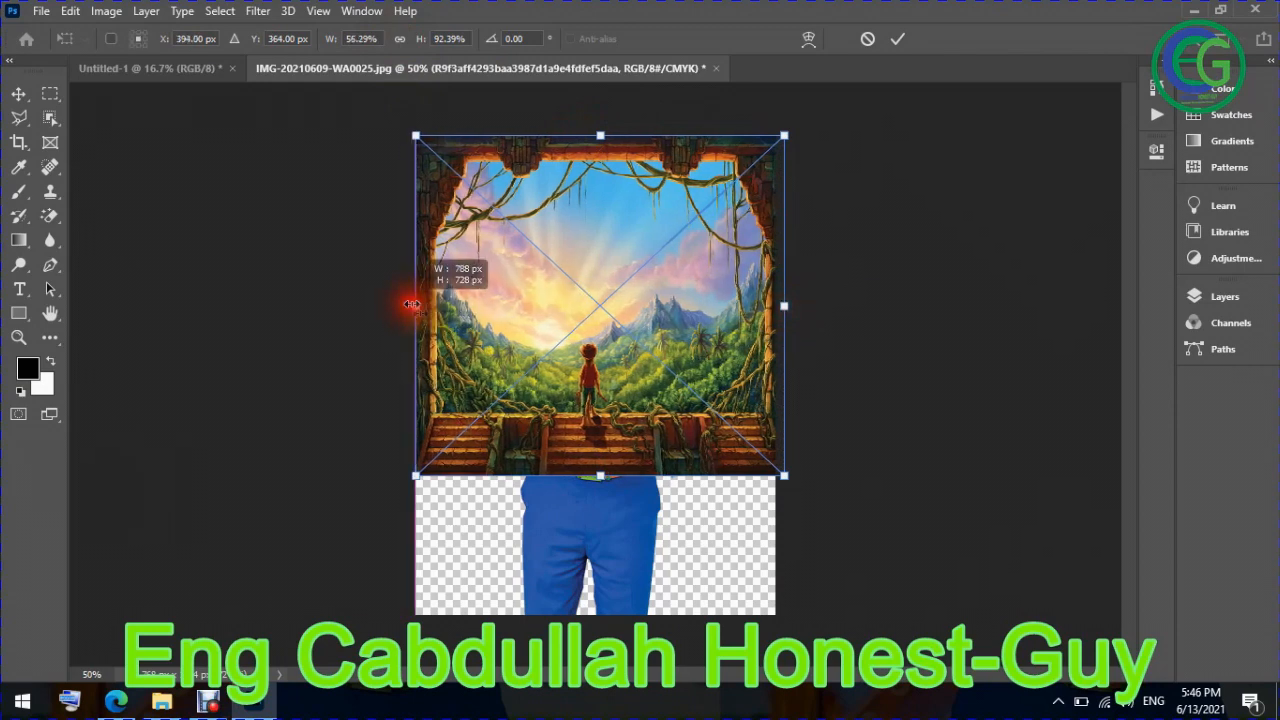
drag(600, 476, 610, 615)
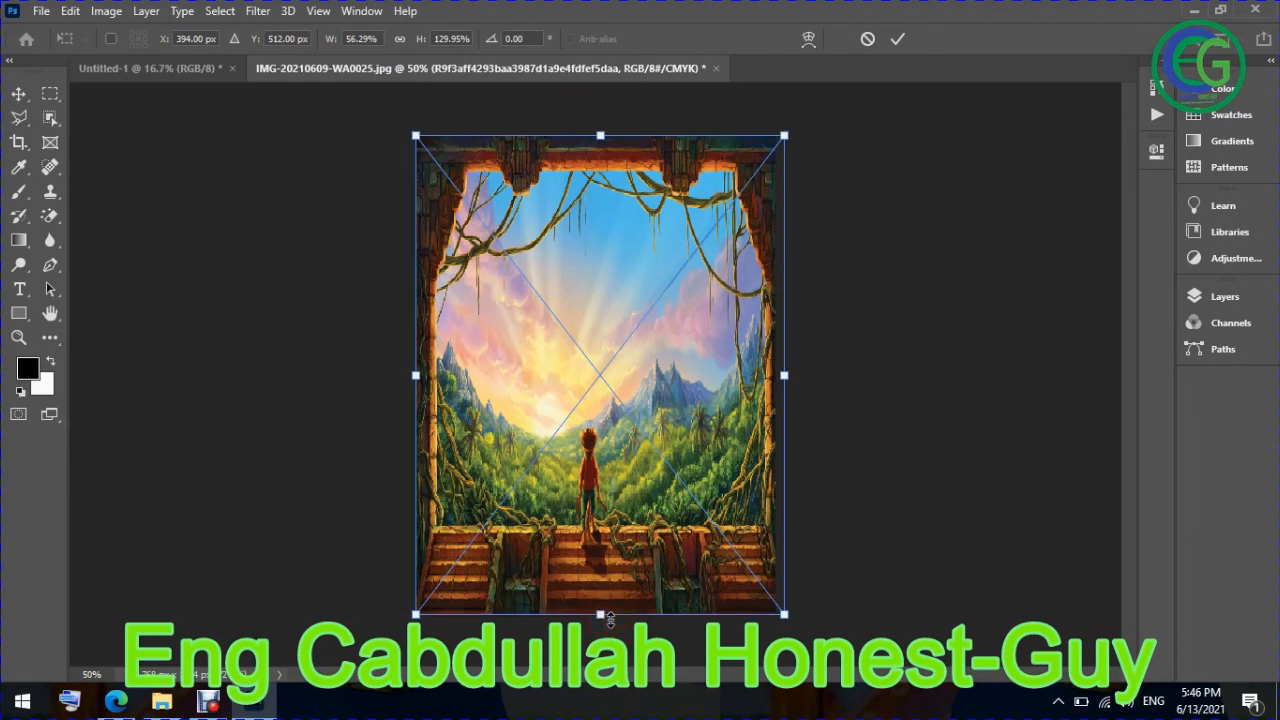
click(897, 38)
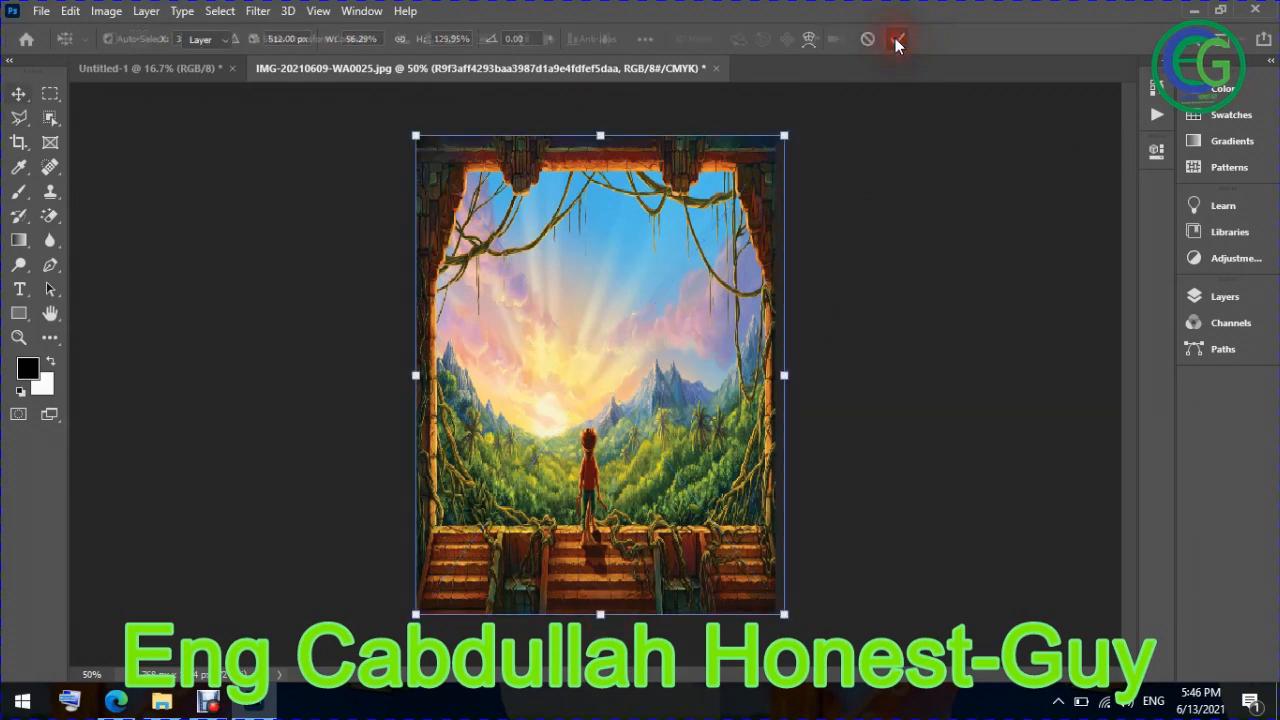
Show the layer list and move Layer 0 with the cut-out man above the placed background image
click(930, 348)
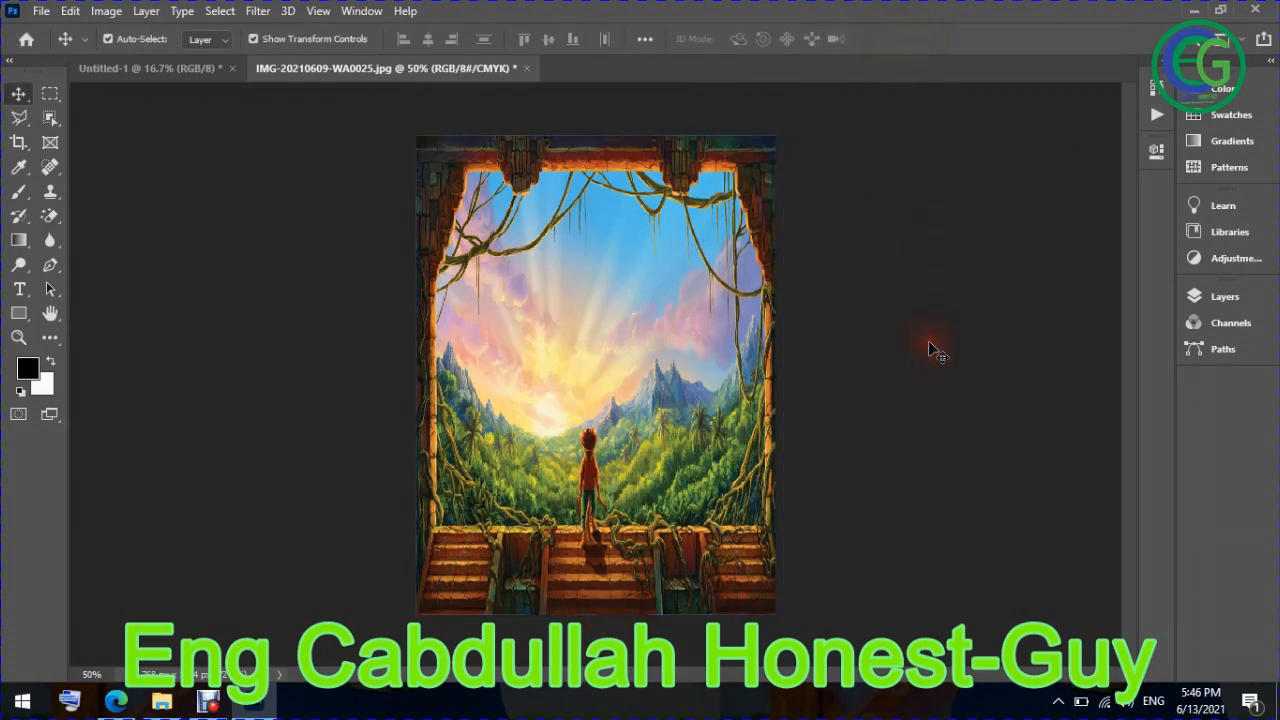
click(1226, 300)
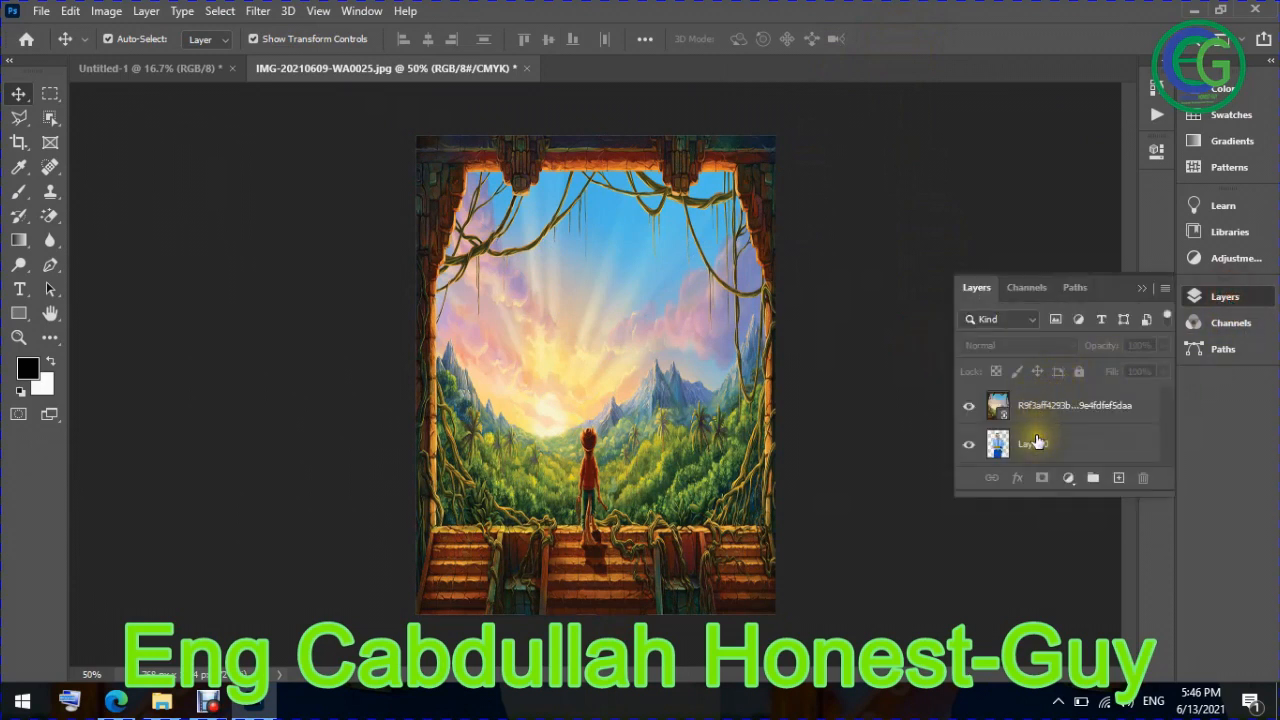
drag(1036, 450, 1034, 407)
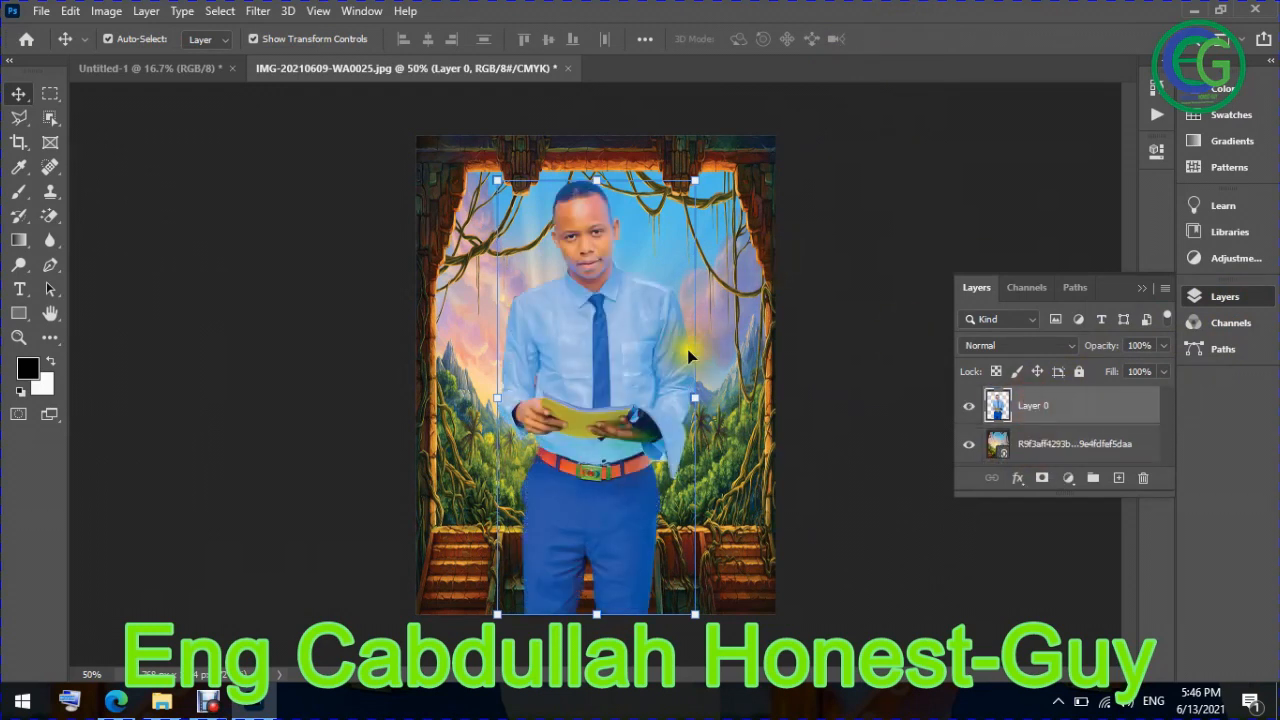
Stretch the cut-out man to about 104% width, commit the transform, and collapse the layer list
drag(697, 397, 705, 397)
click(1140, 287)
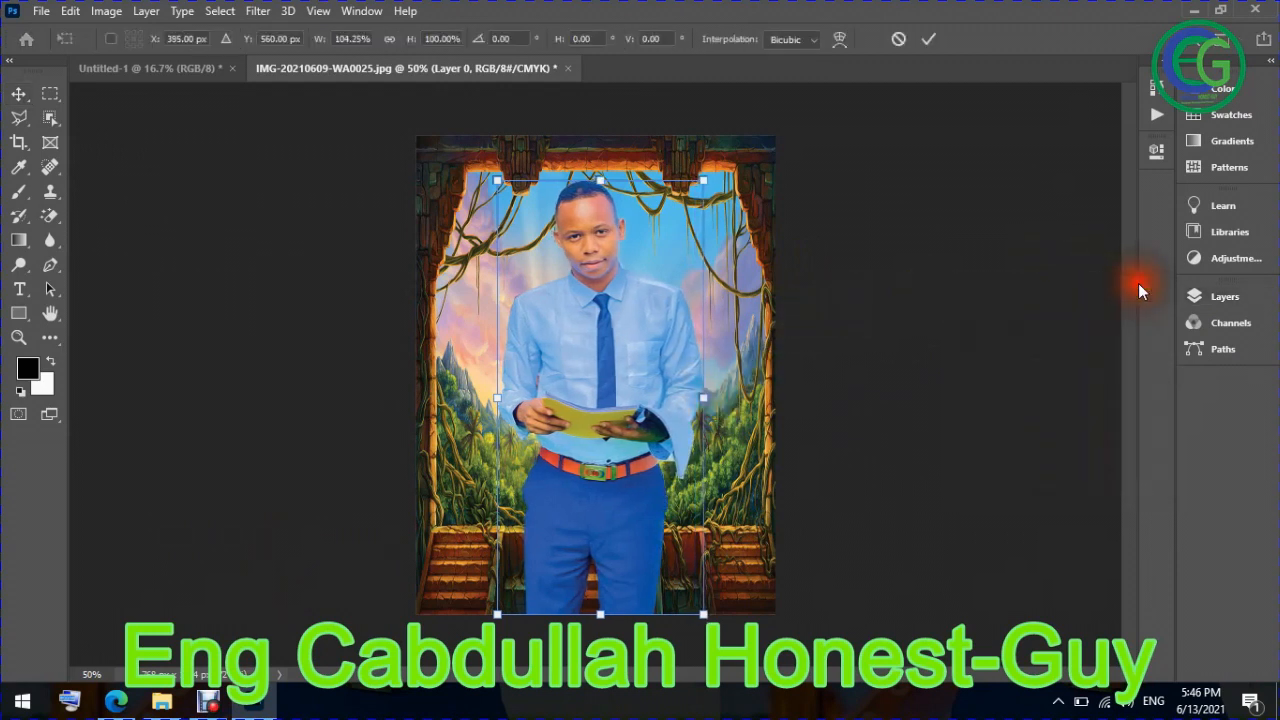
click(930, 42)
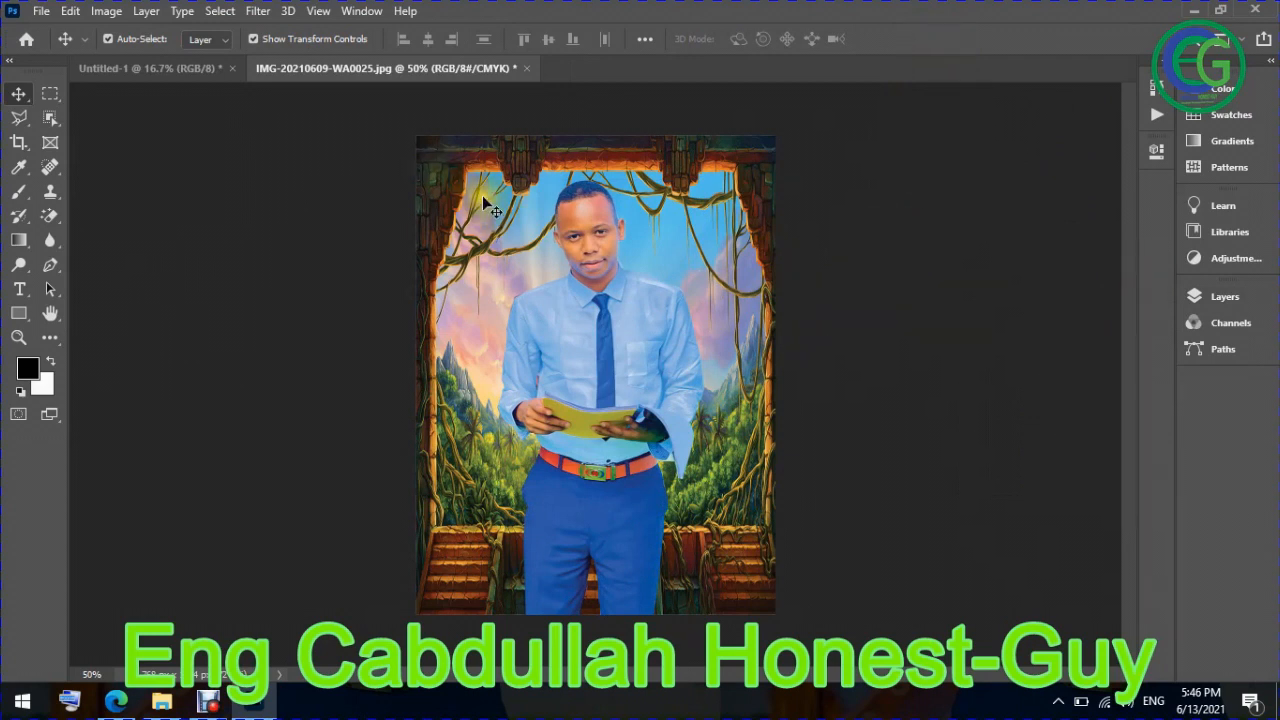
drag(256, 222, 853, 435)
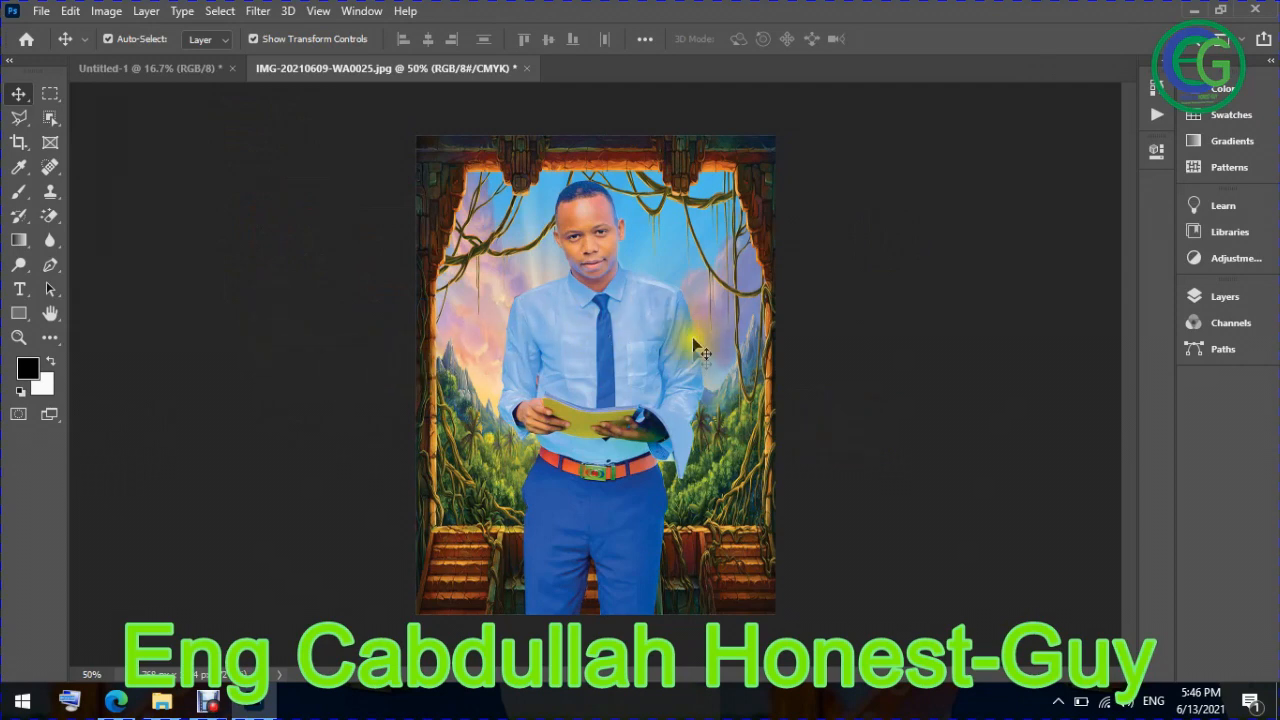
Start saving the composition under a new name on the computer, with JPEG as the file format
click(41, 11)
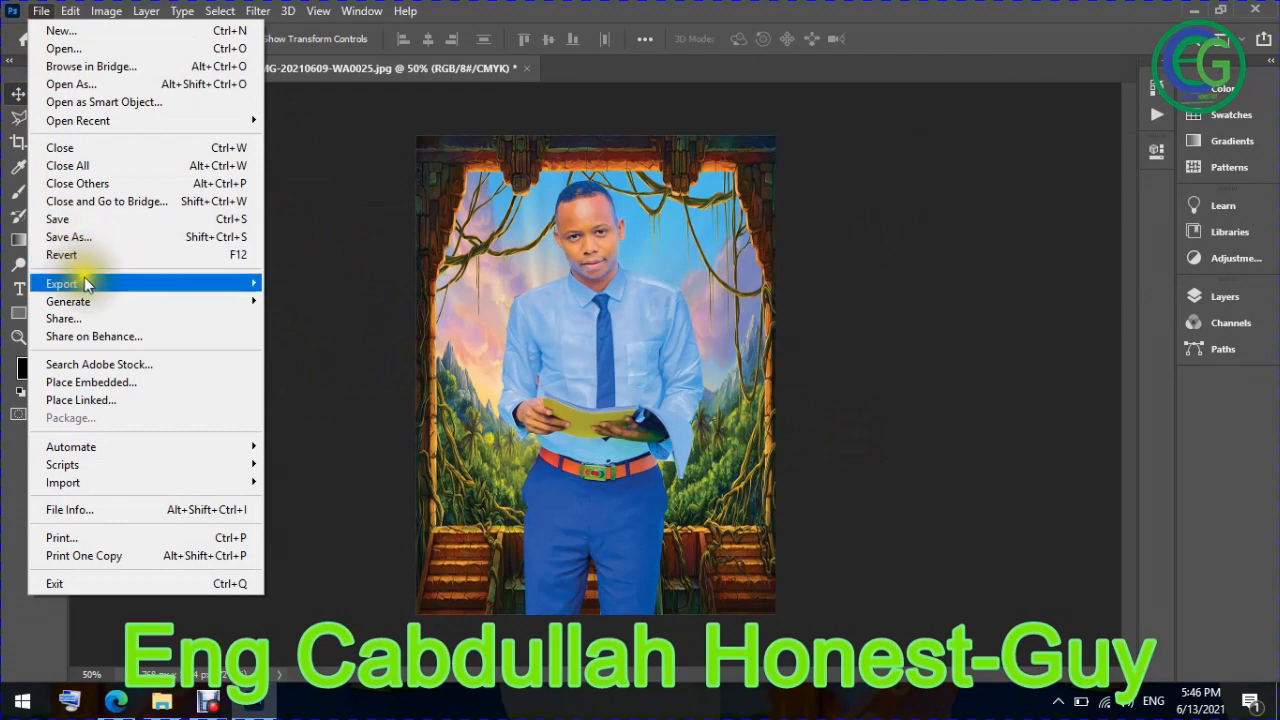
mouse_move(89, 285)
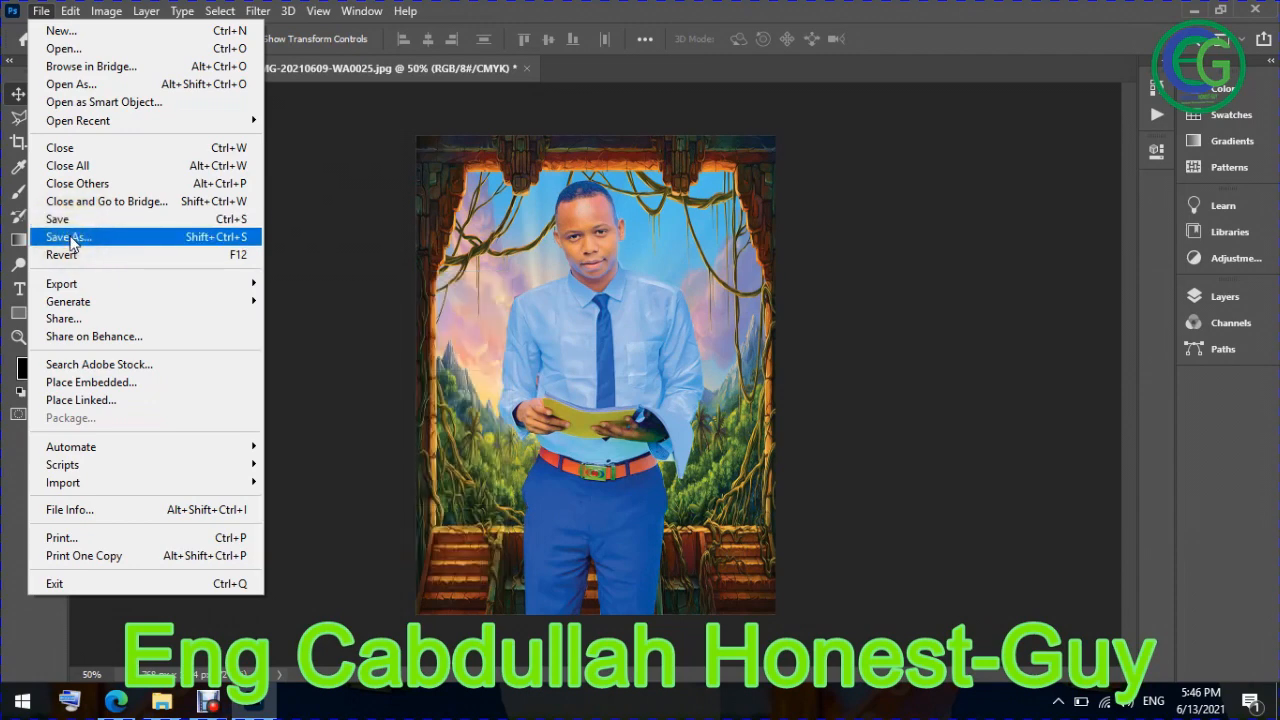
click(70, 240)
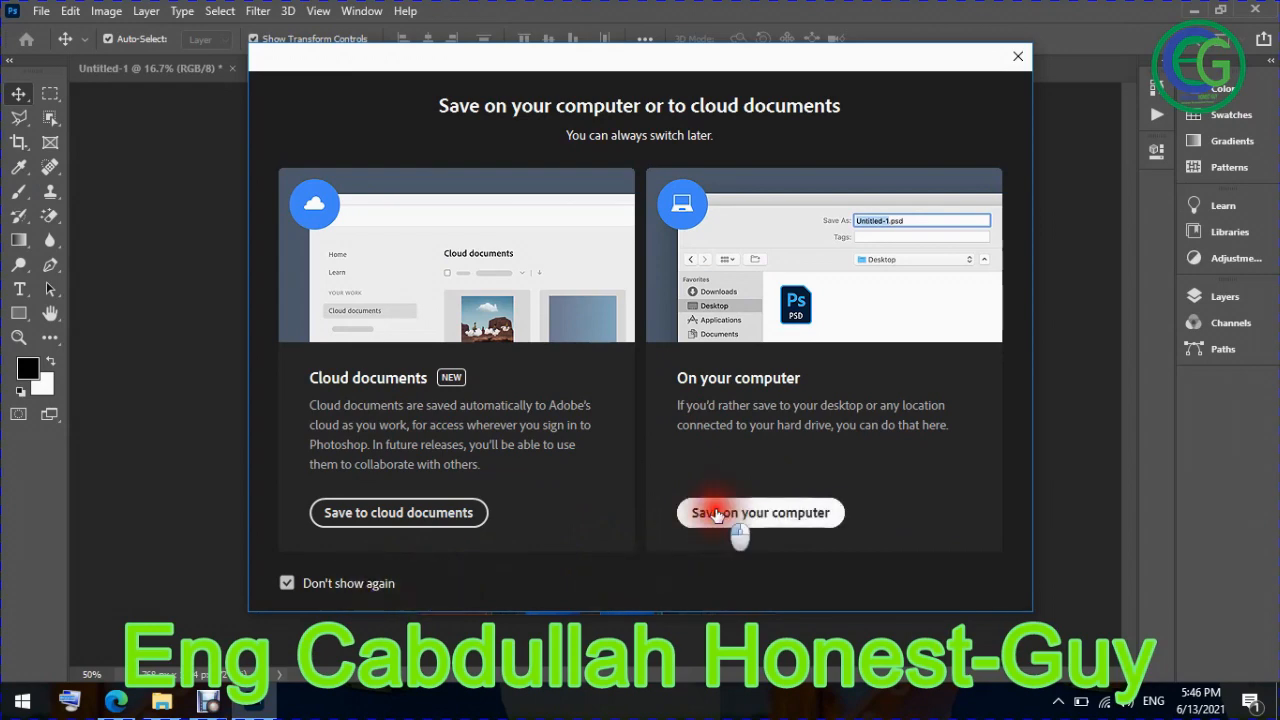
click(716, 514)
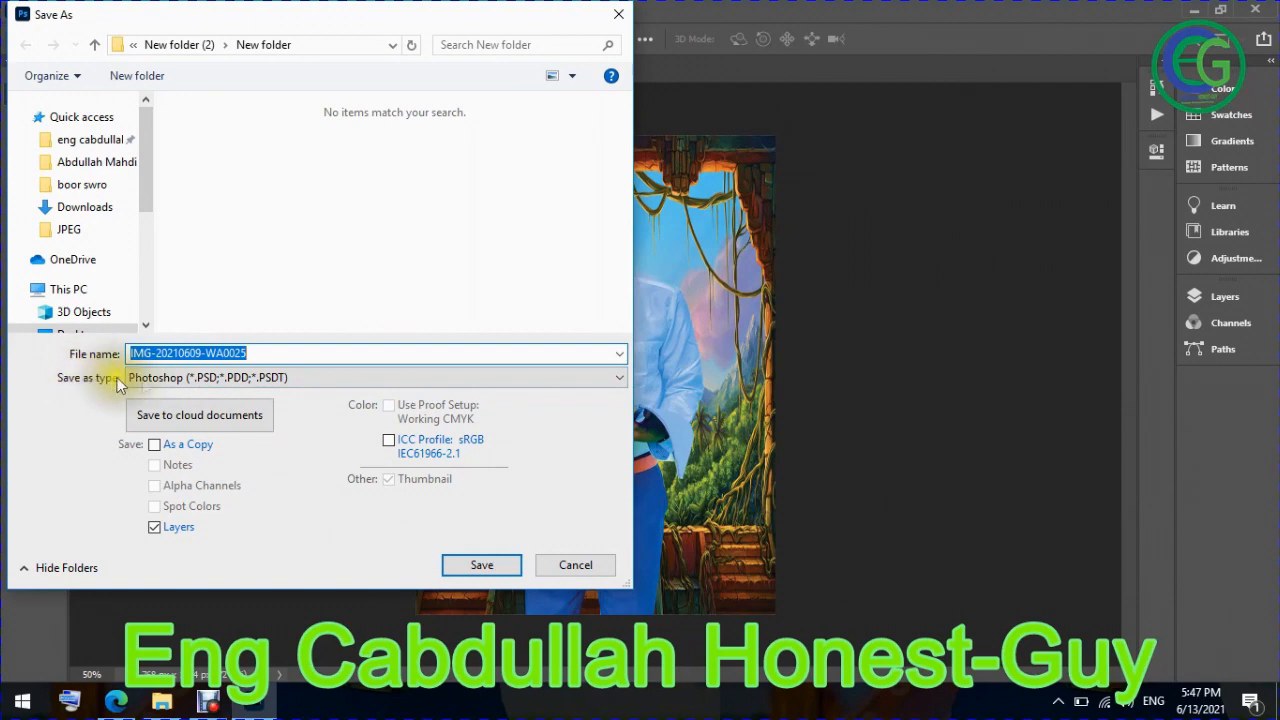
click(152, 381)
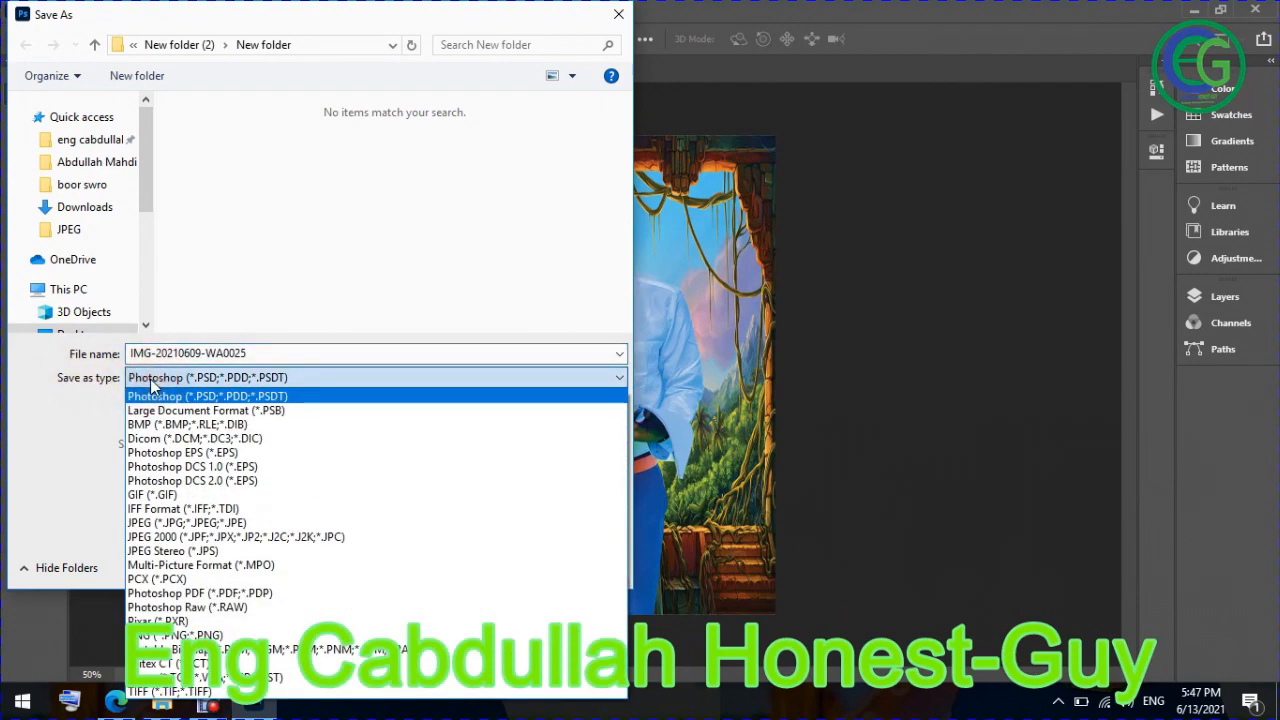
key(j)
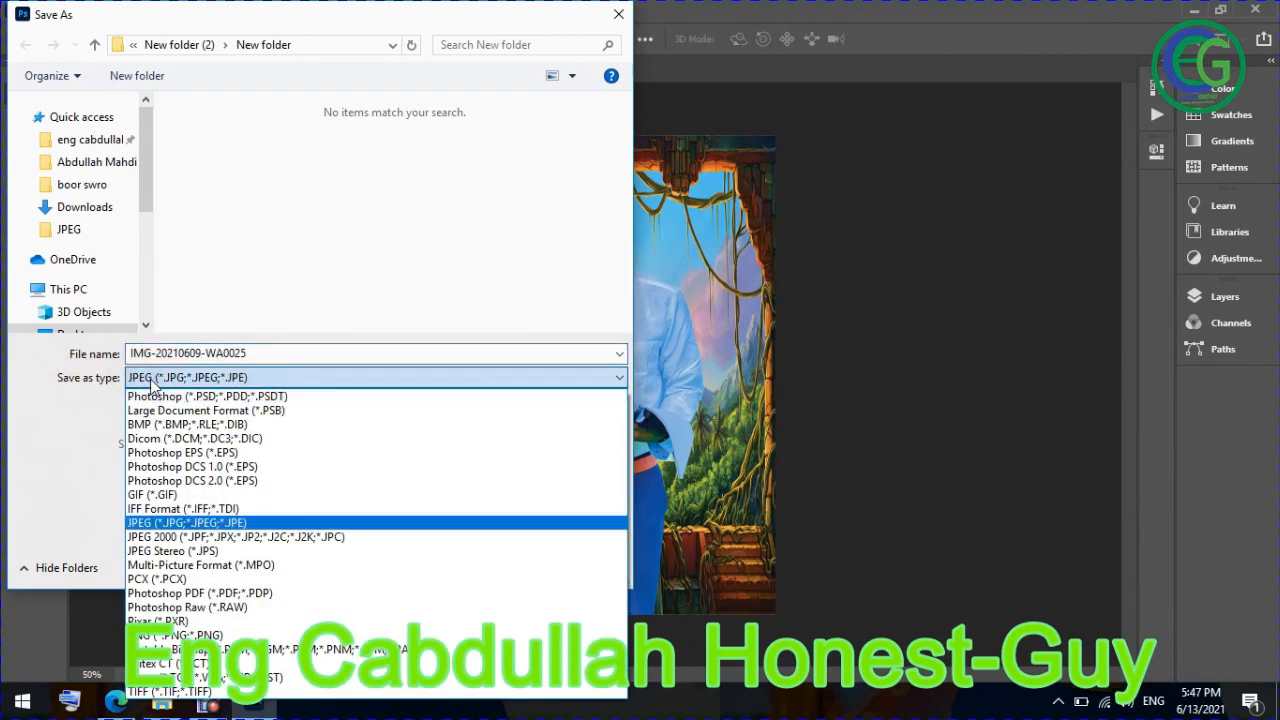
click(176, 523)
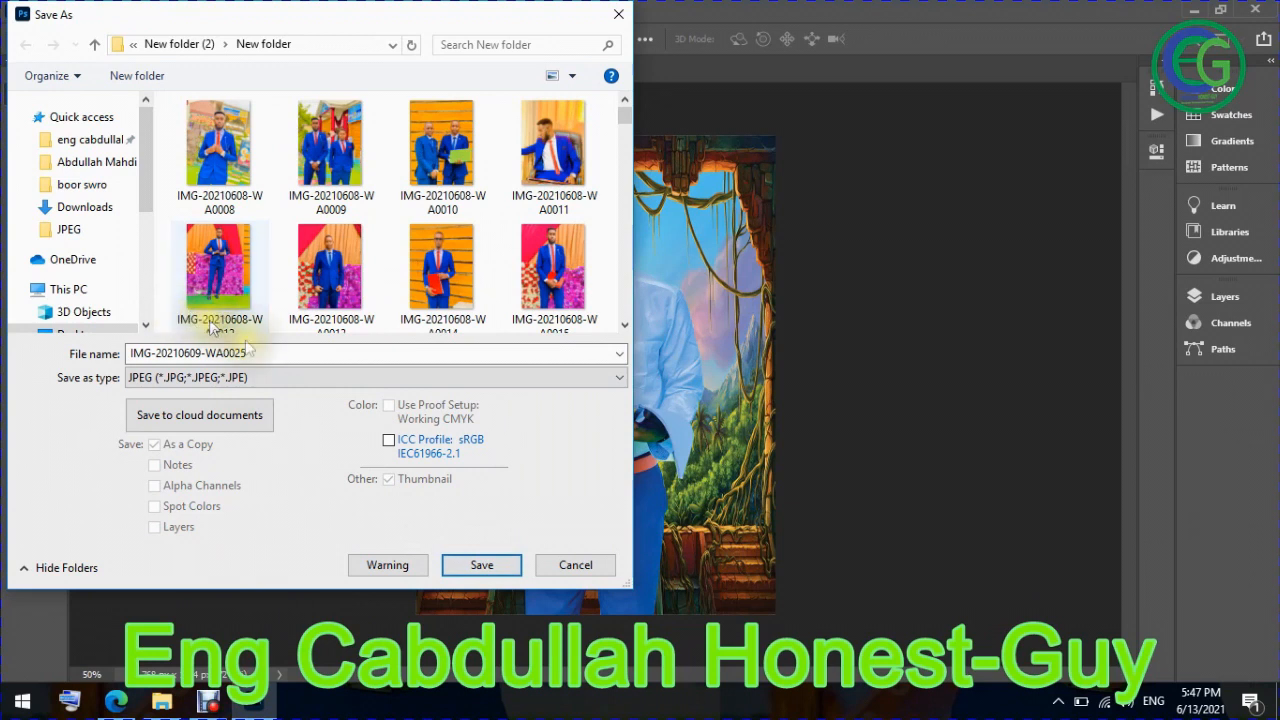
Name the file test and save it with maximum JPEG quality 12 and the Progressive format with 3 scans
drag(280, 352, 17, 331)
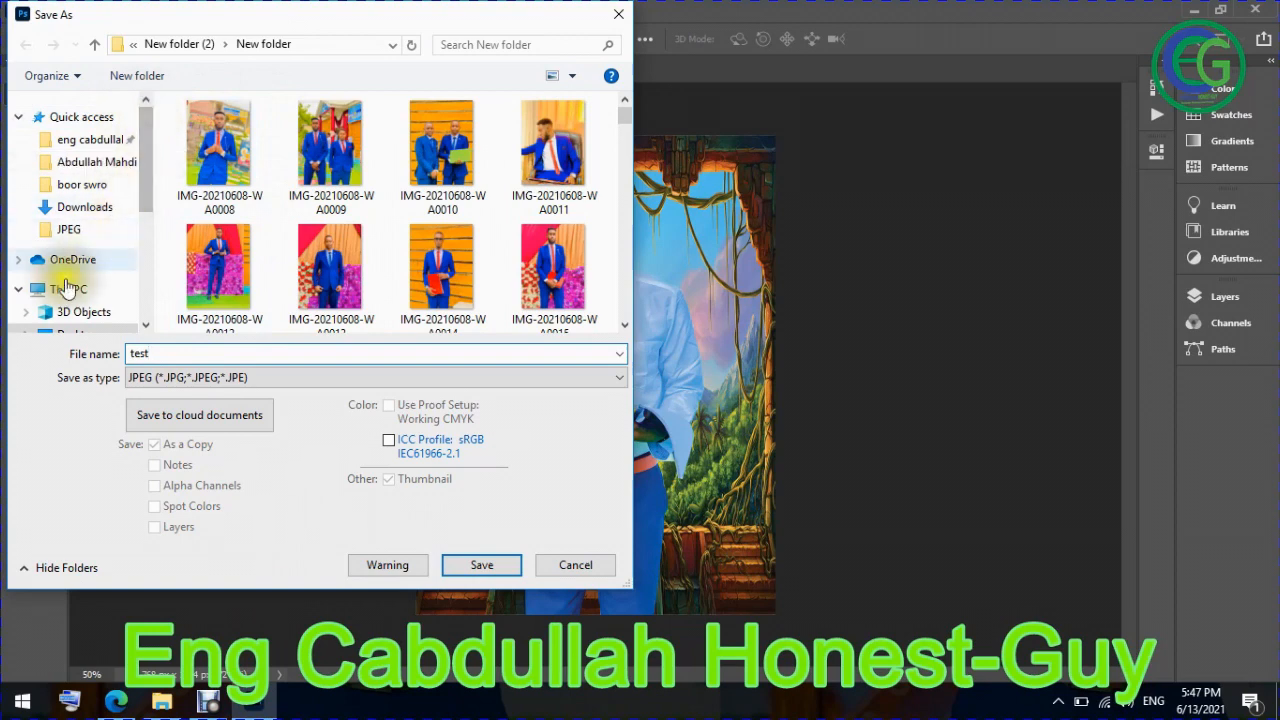
mouse_move(145, 160)
mouse_down()
mouse_move(149, 251)
mouse_move(149, 109)
mouse_move(147, 171)
mouse_up()
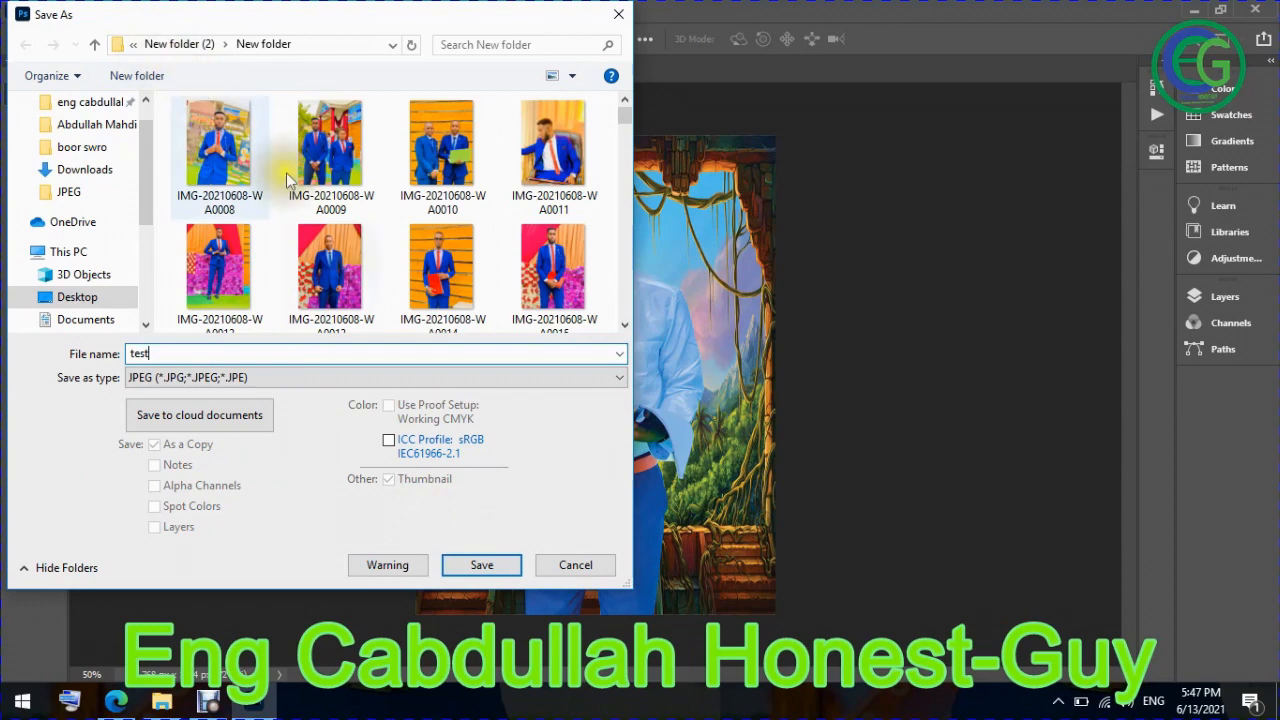
click(485, 566)
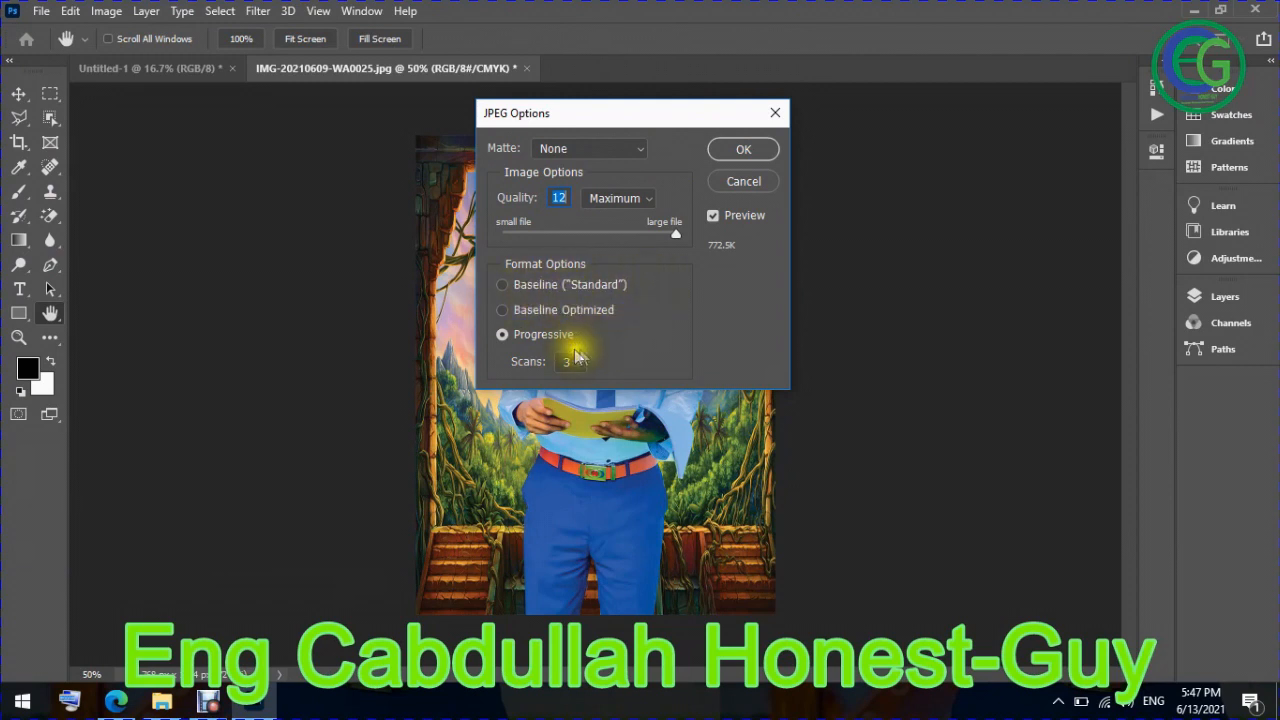
click(740, 149)
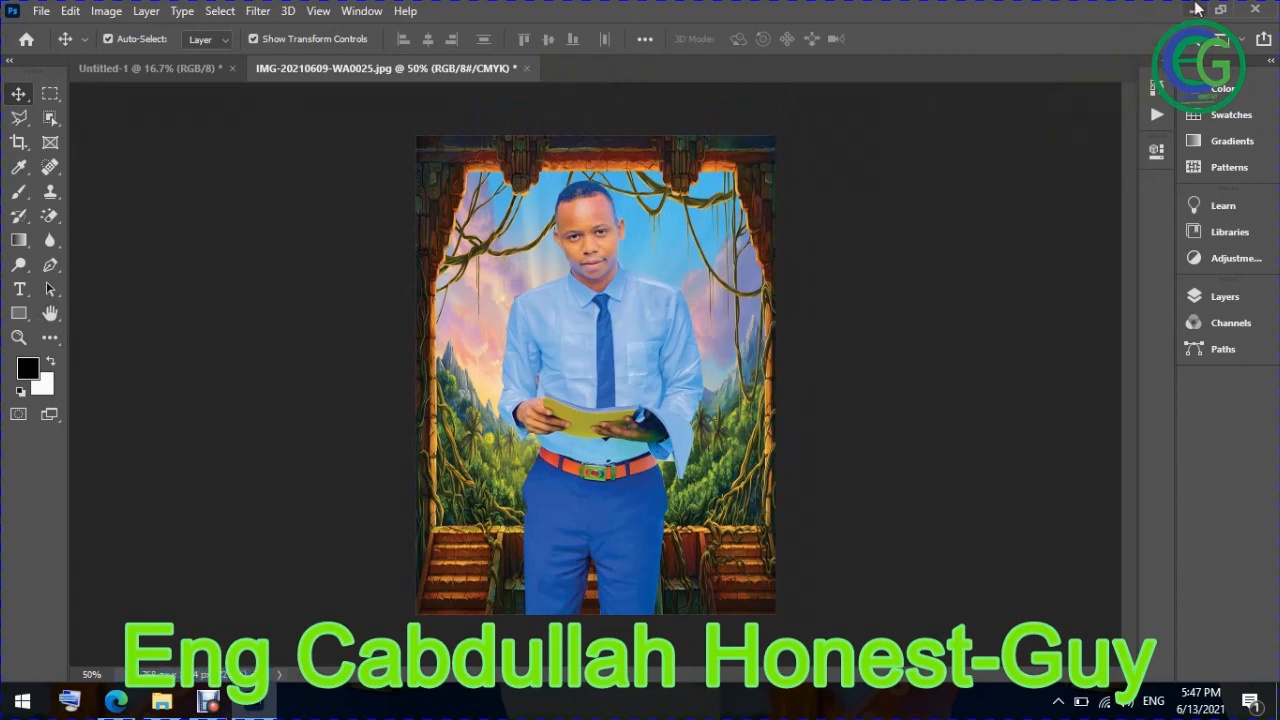
Minimise Photoshop and the Downloads window, and open New folder inside New folder (2) from the desktop
click(1197, 9)
click(1189, 11)
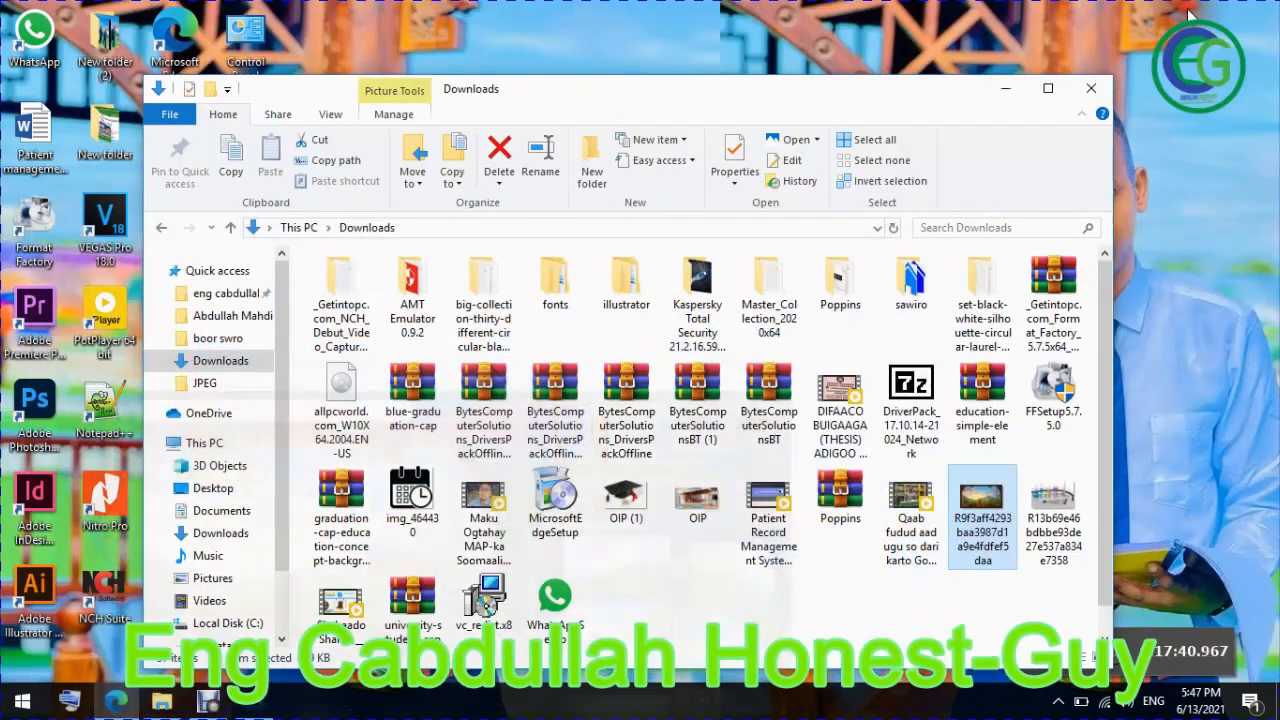
click(1005, 90)
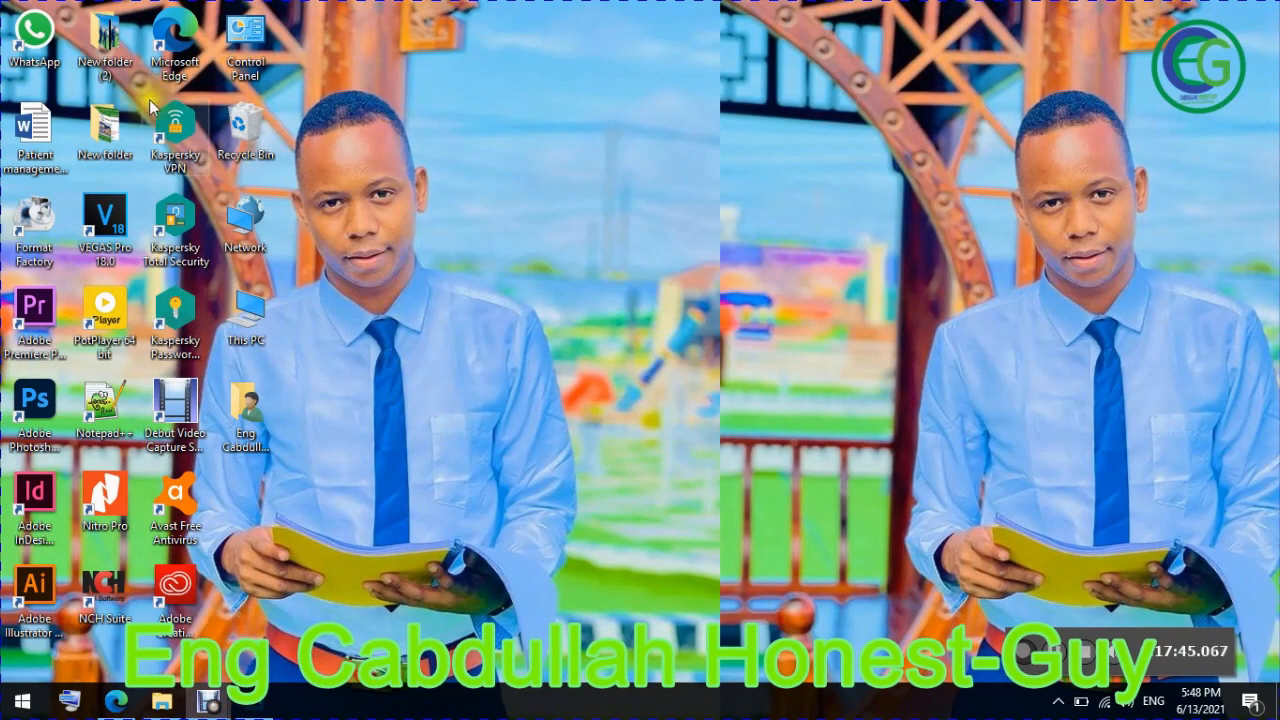
double_click(105, 50)
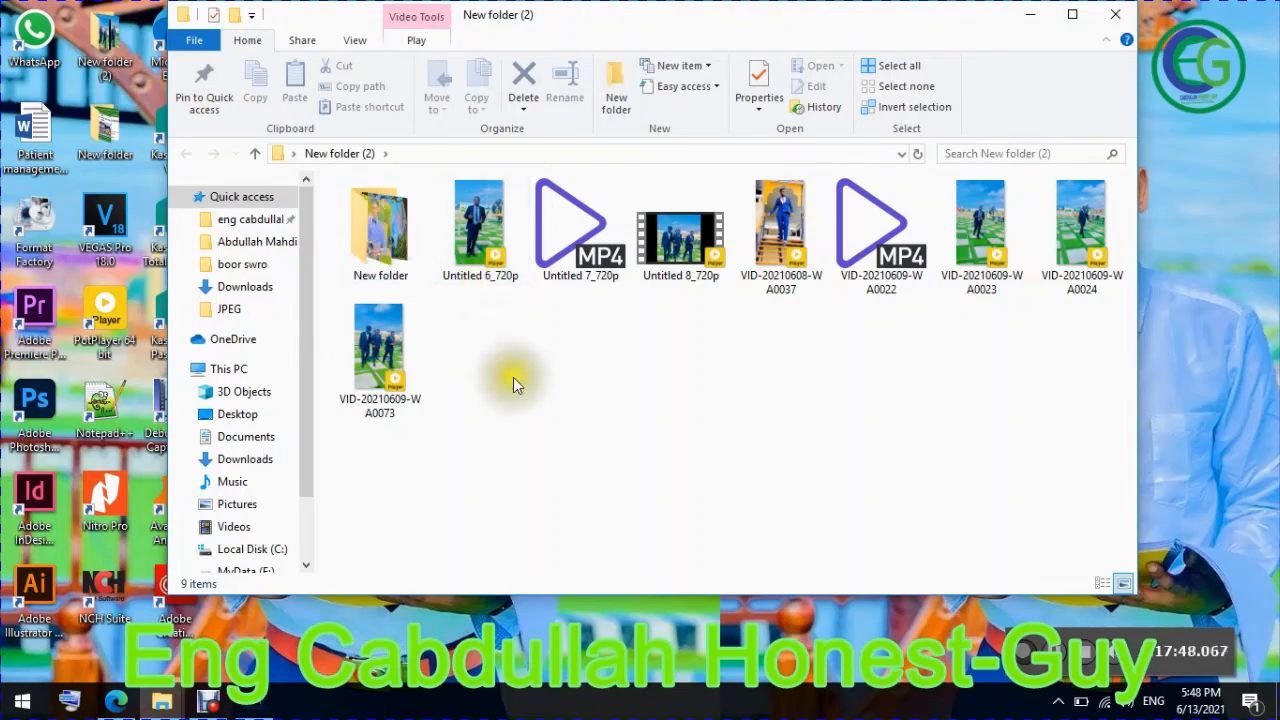
double_click(385, 223)
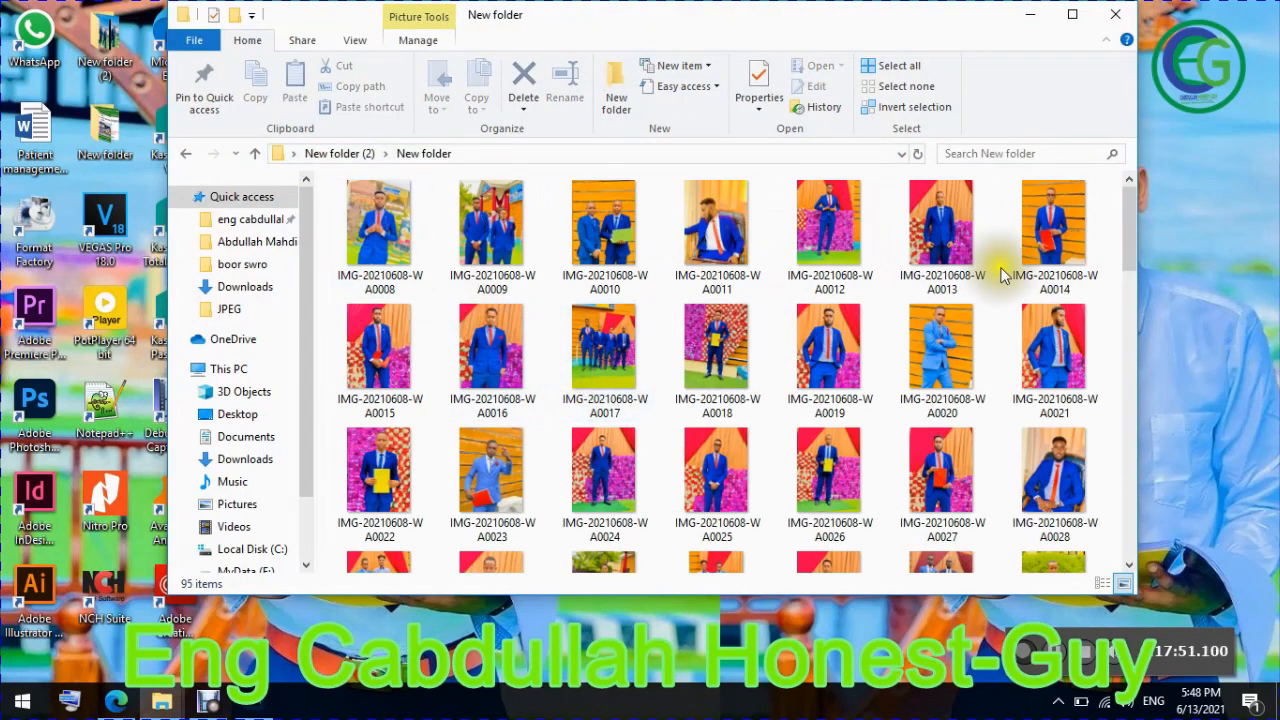
Find the exported test image at the end of the folder and open it in the Photos viewer
key(End)
click(698, 500)
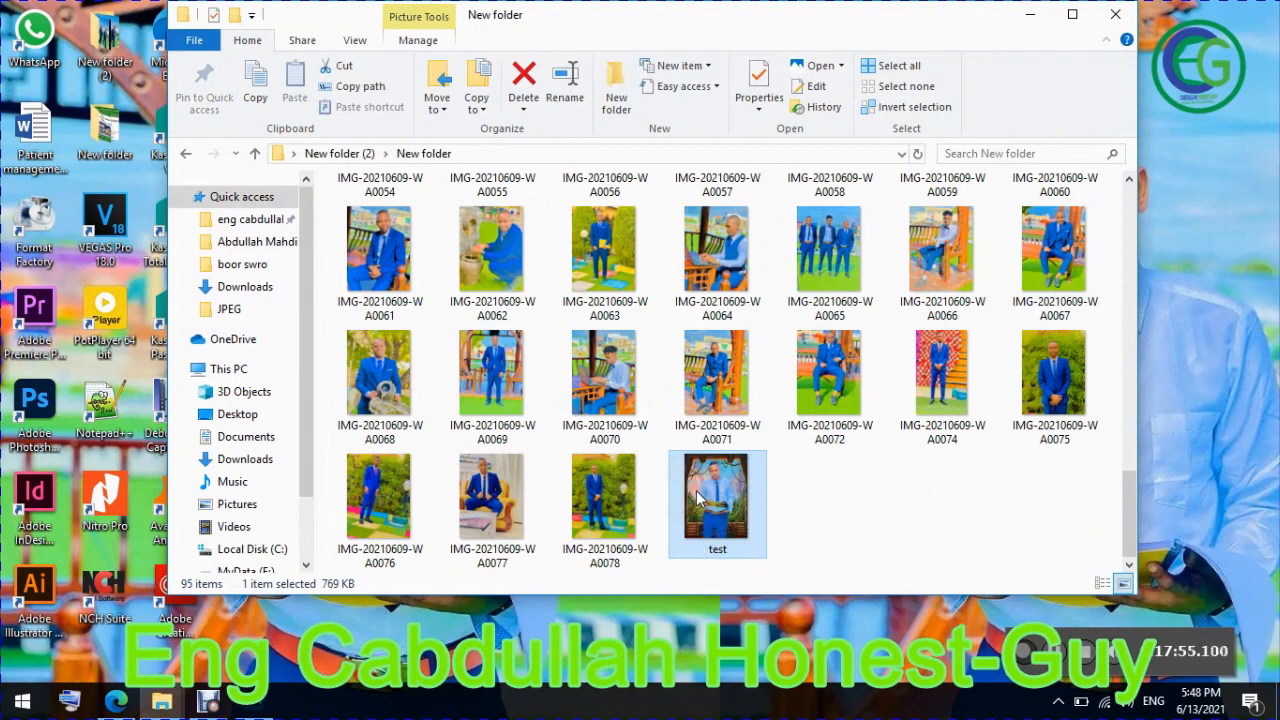
double_click(698, 500)
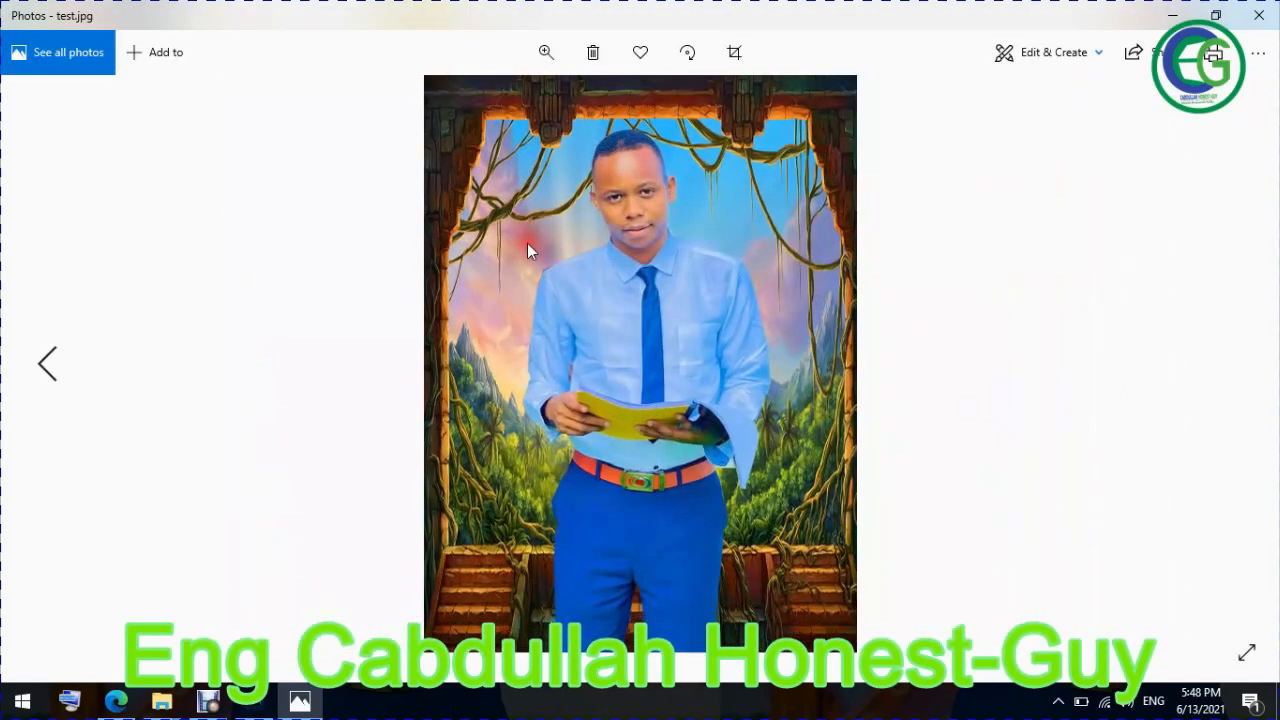
Examine the man's torso and face up close in the test image, and minimise the viewer and folder windows
scroll(527, 243, up, 5)
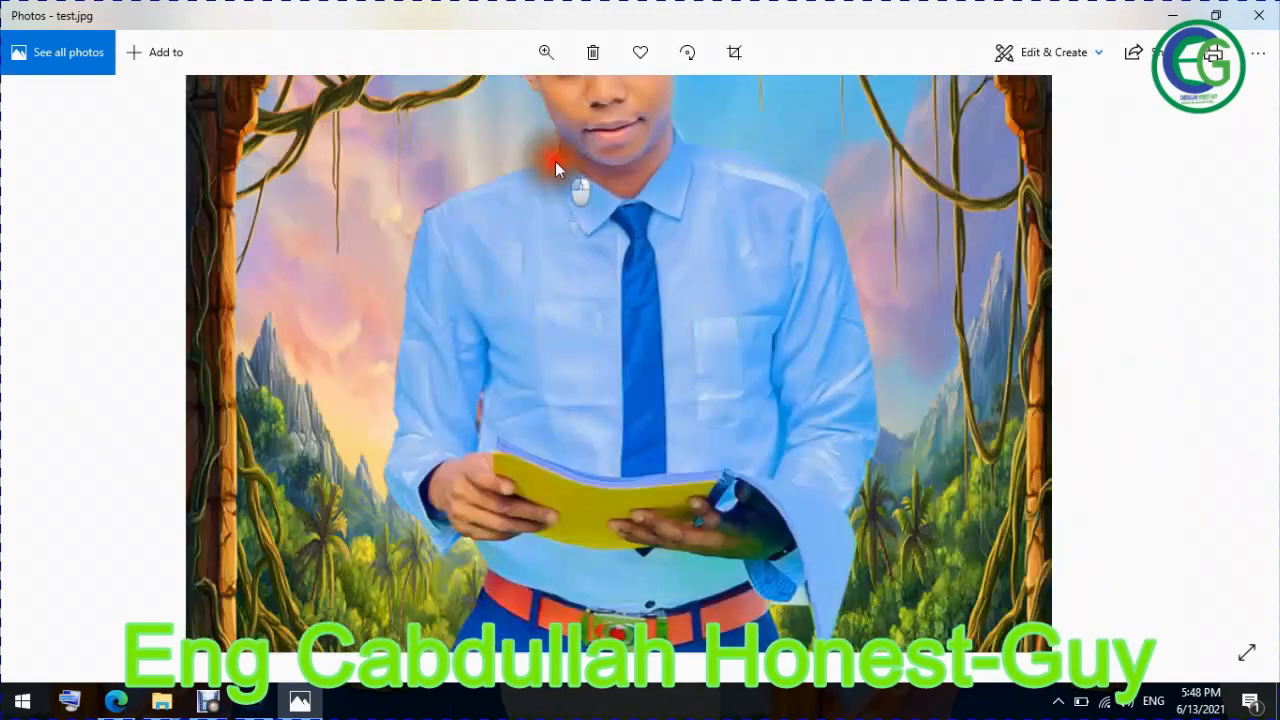
drag(556, 162, 568, 473)
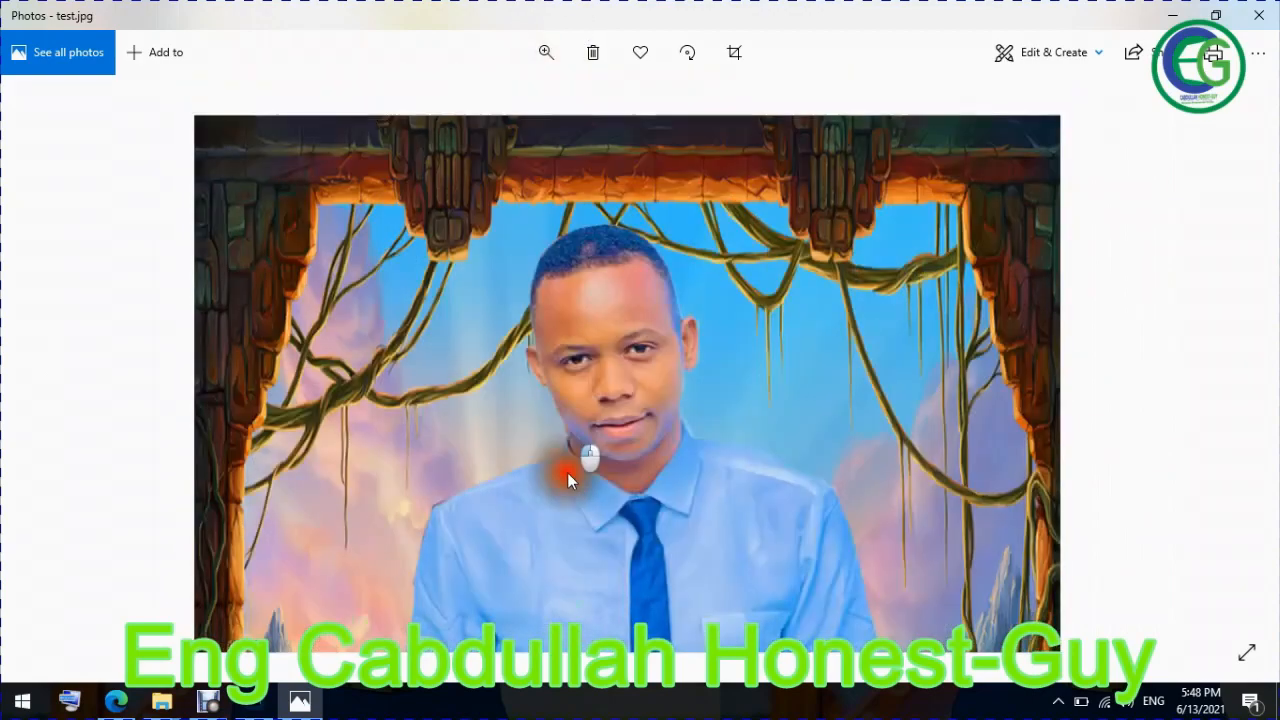
scroll(567, 472, down, 5)
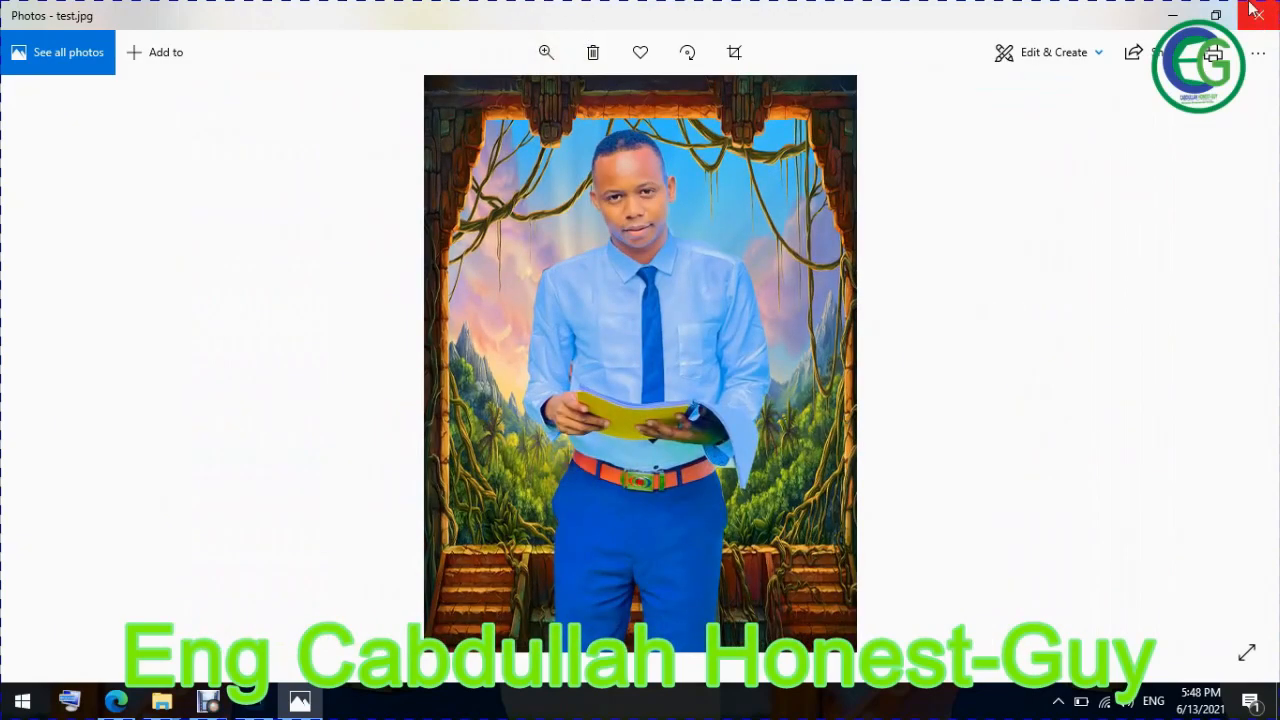
click(1172, 15)
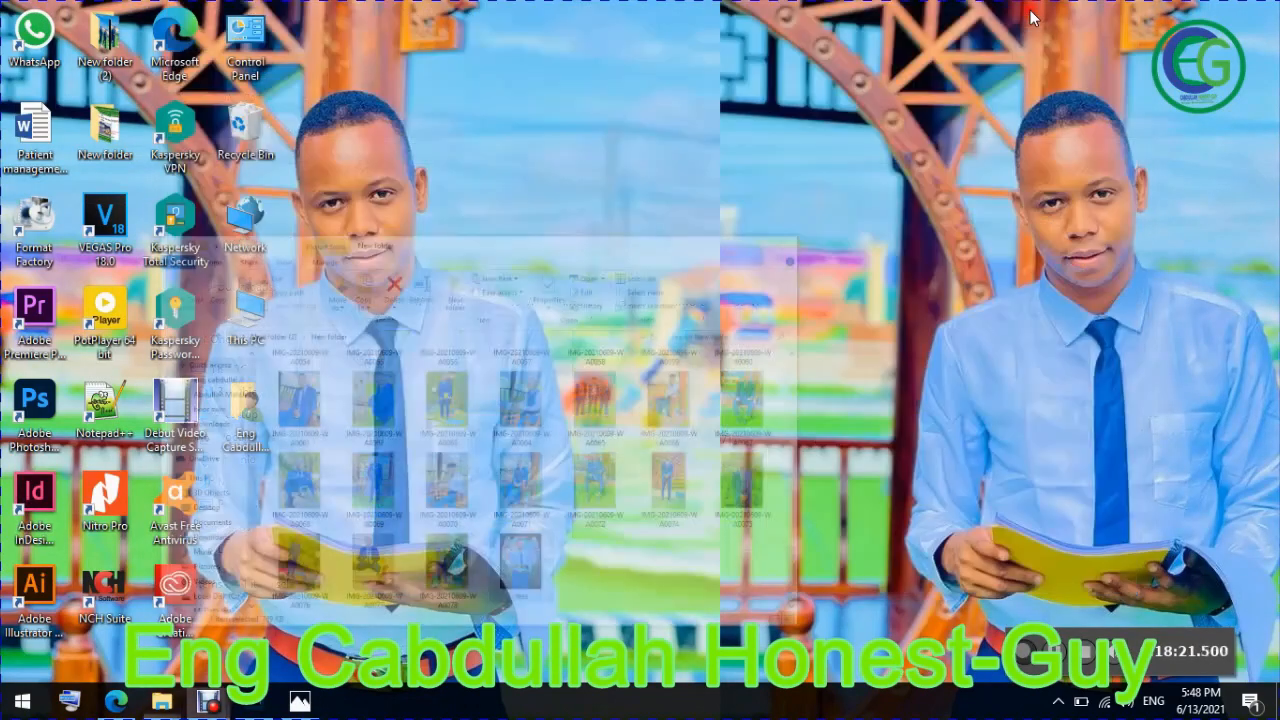
click(1031, 16)
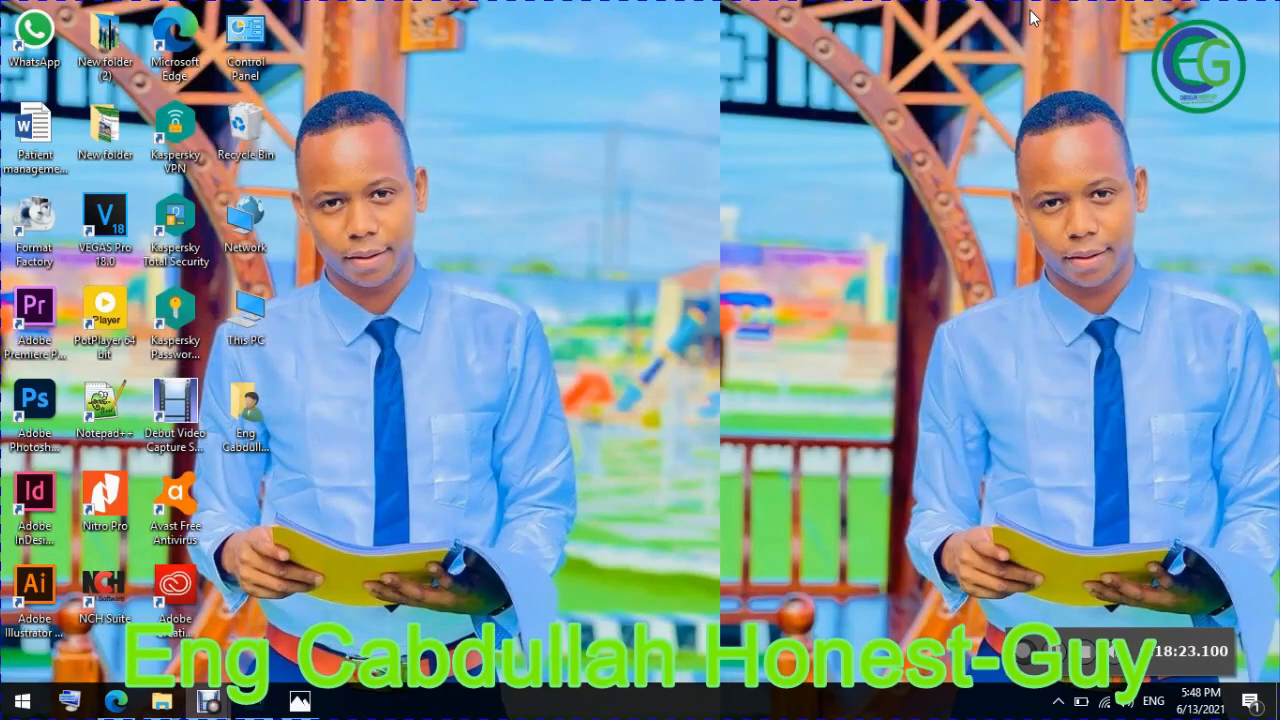